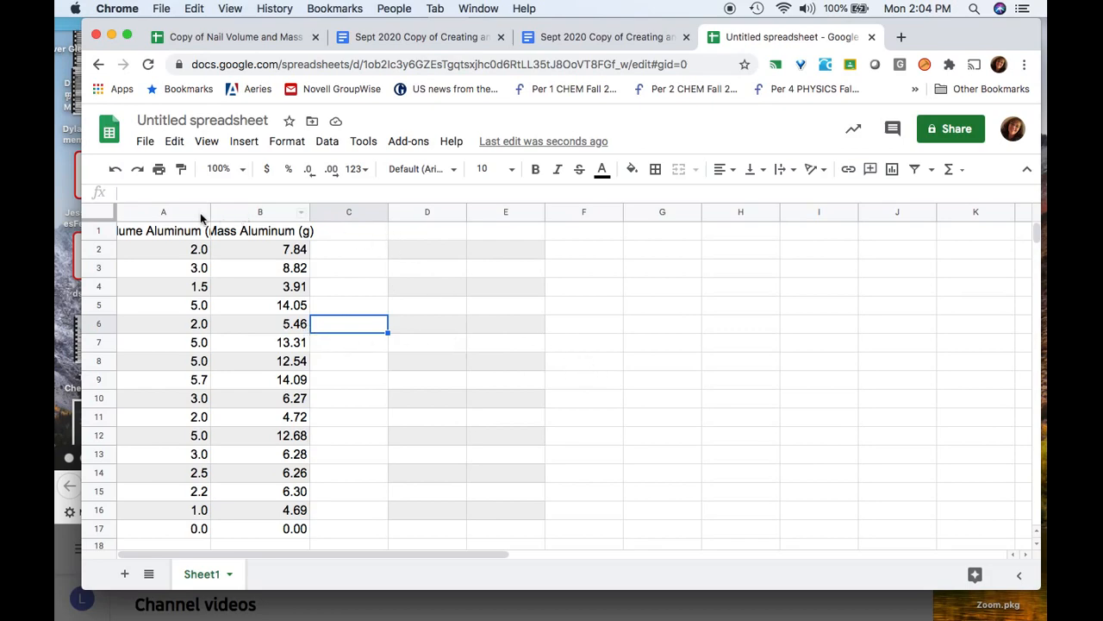
# Enter the headers Volume (ml), Mass Al (g) and Mass Fe (g) in D1:F1, then go to the nail data sheet
pyautogui.click(406, 233)
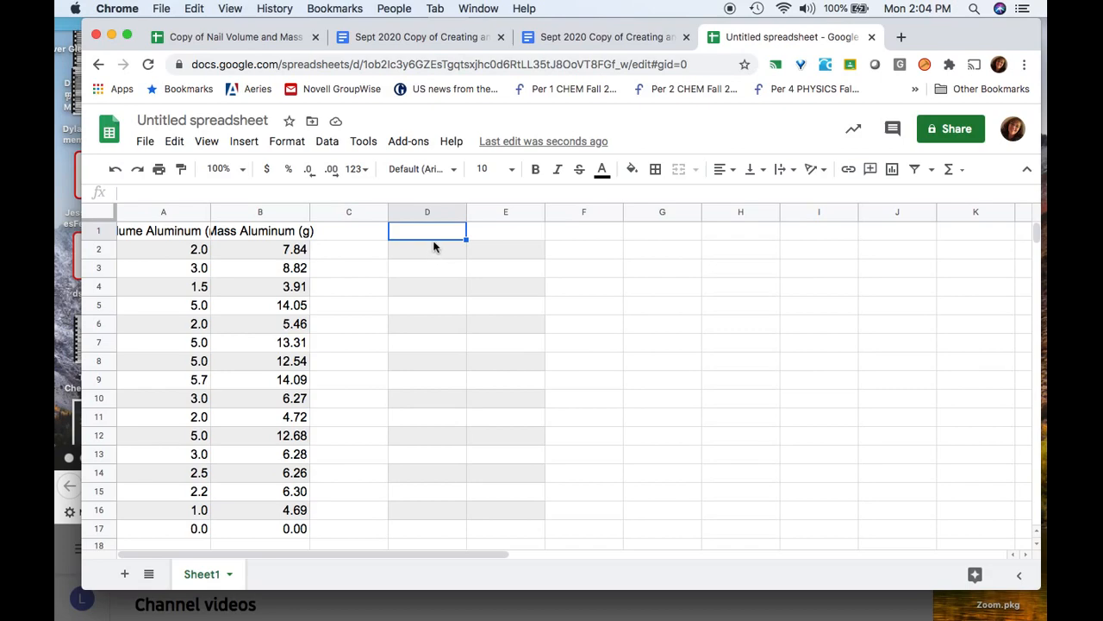
pyautogui.write('Volume')
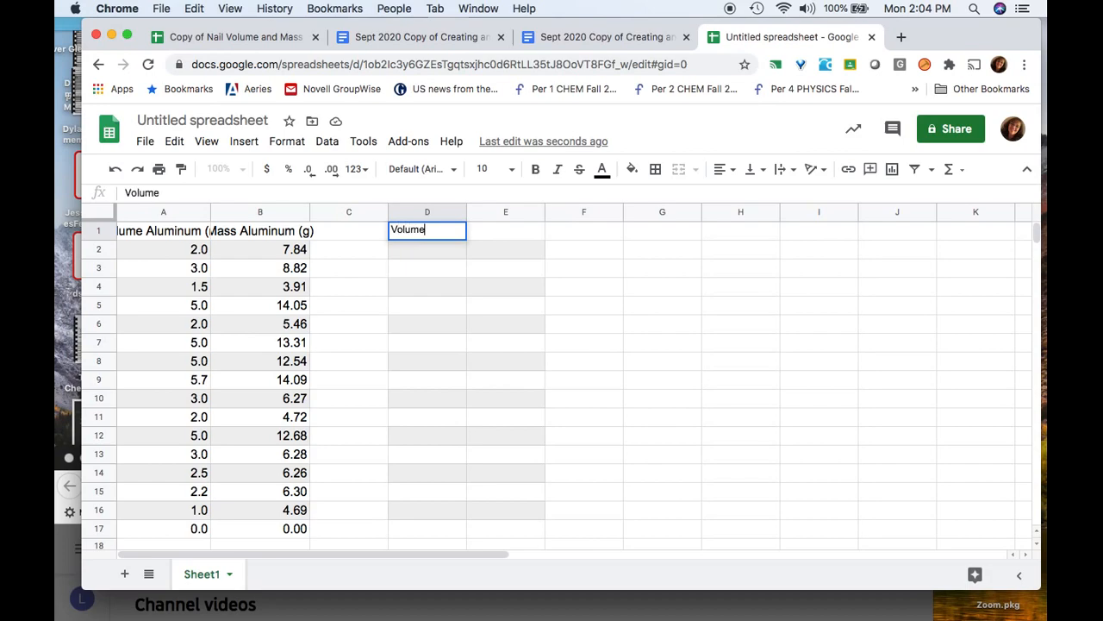
pyautogui.write(' (ml)')
pyautogui.press('Tab')
pyautogui.write('Mass A')
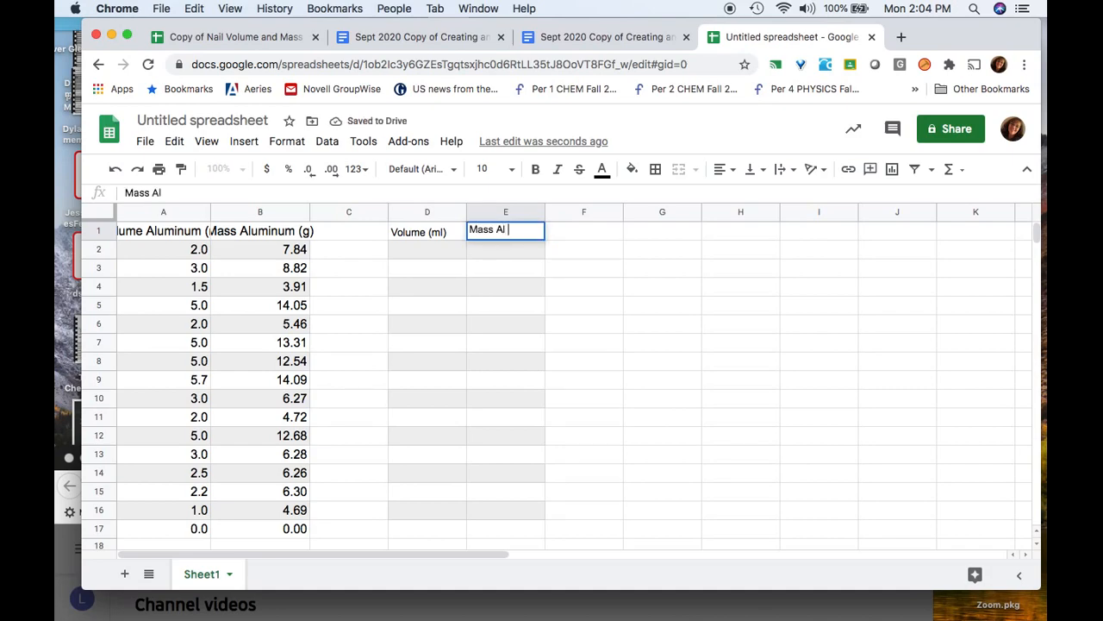
pyautogui.write('l (g')
pyautogui.press('Tab')
pyautogui.write('Mass F')
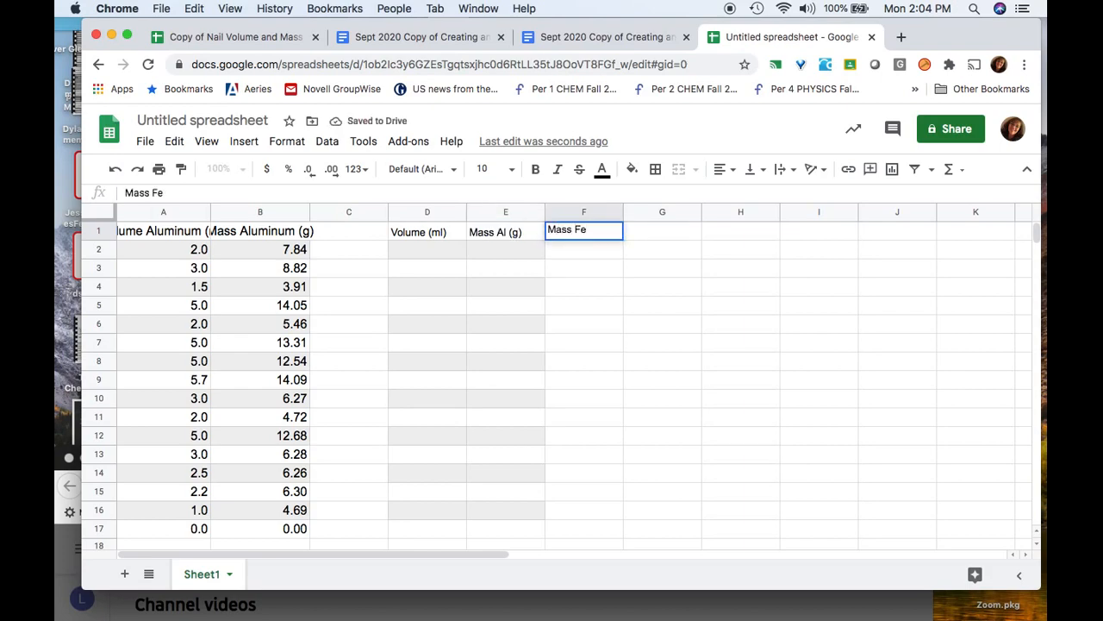
pyautogui.write('e (g')
pyautogui.click(676, 292)
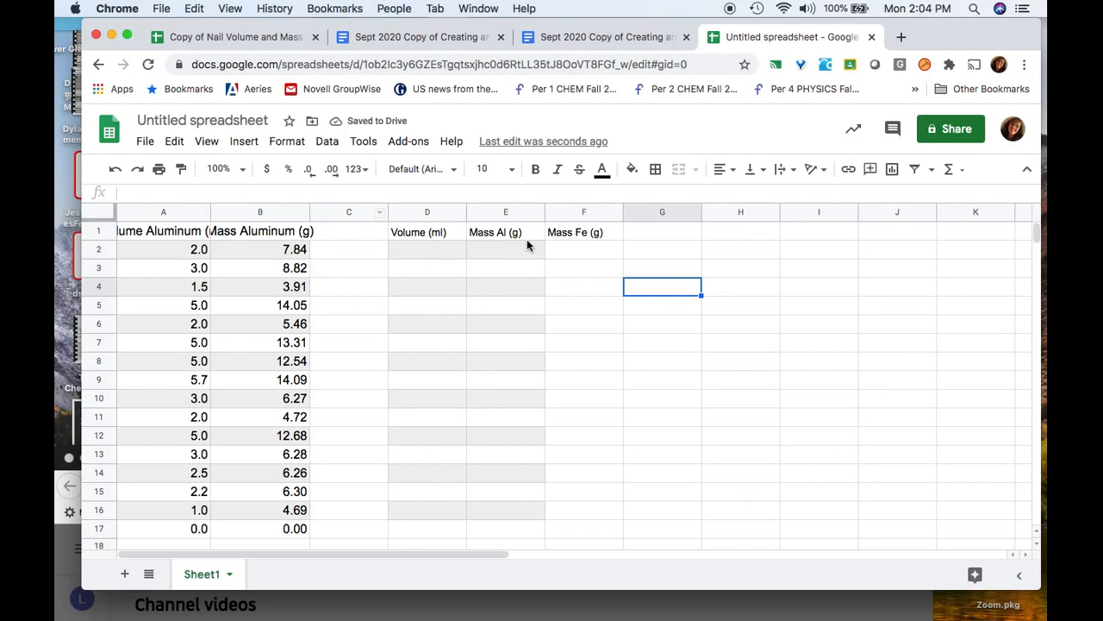
pyautogui.click(245, 37)
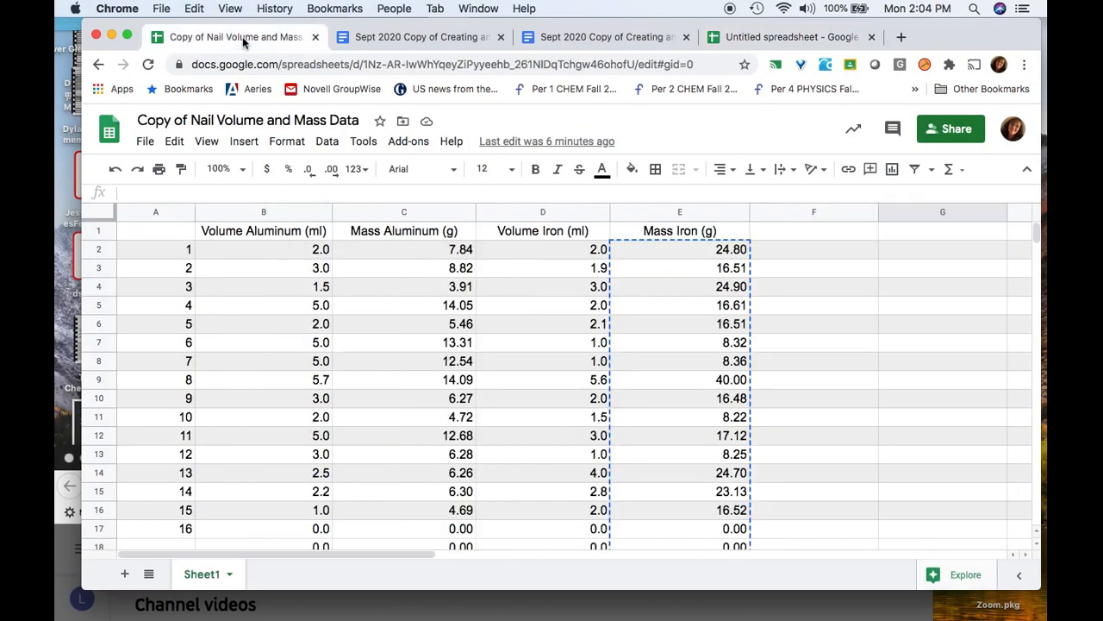
# Copy the aluminum volumes in B2:B24 of the nail data sheet
pyautogui.scroll(-1, 330, 397)
pyautogui.scroll(1, 278, 269)
pyautogui.click(258, 251)
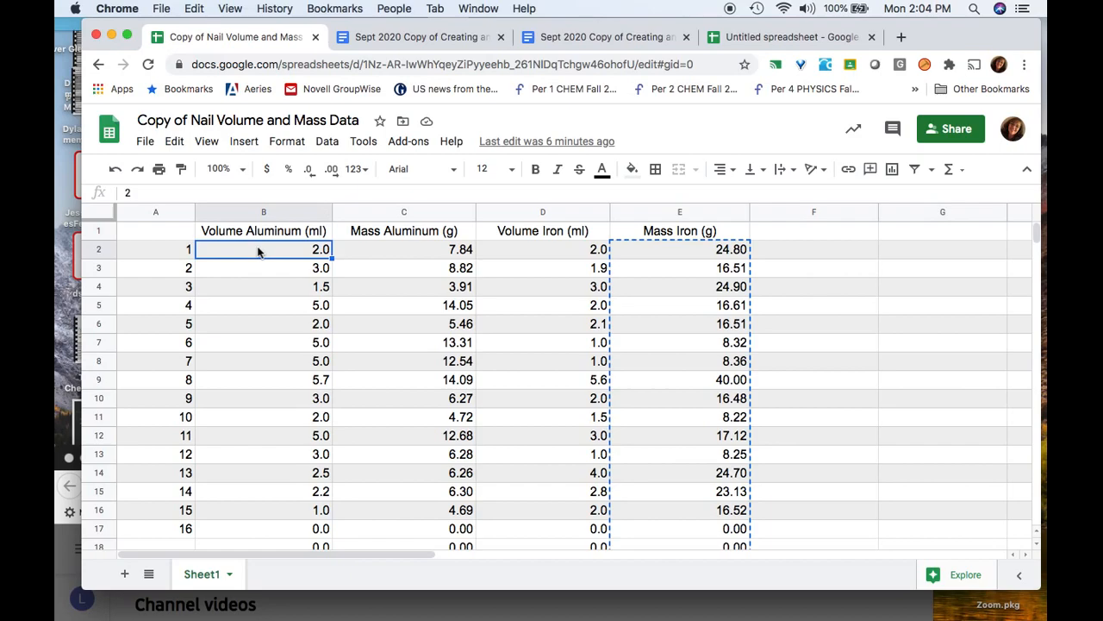
pyautogui.scroll(-5, 290, 322)
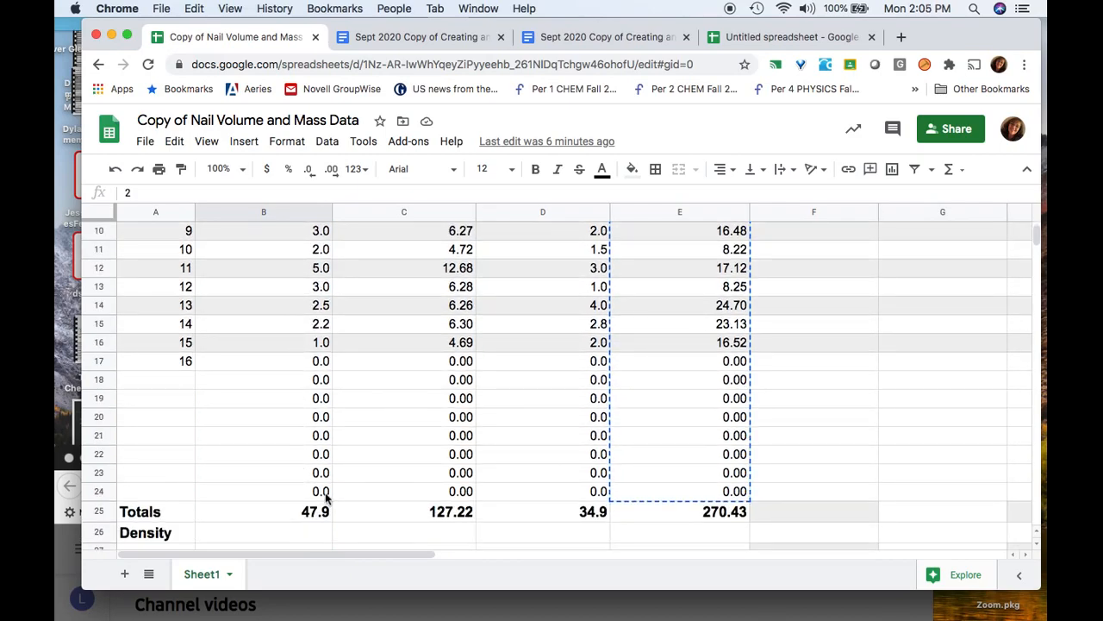
pyautogui.keyDown('shift'); pyautogui.click(325, 491); pyautogui.keyUp('shift')
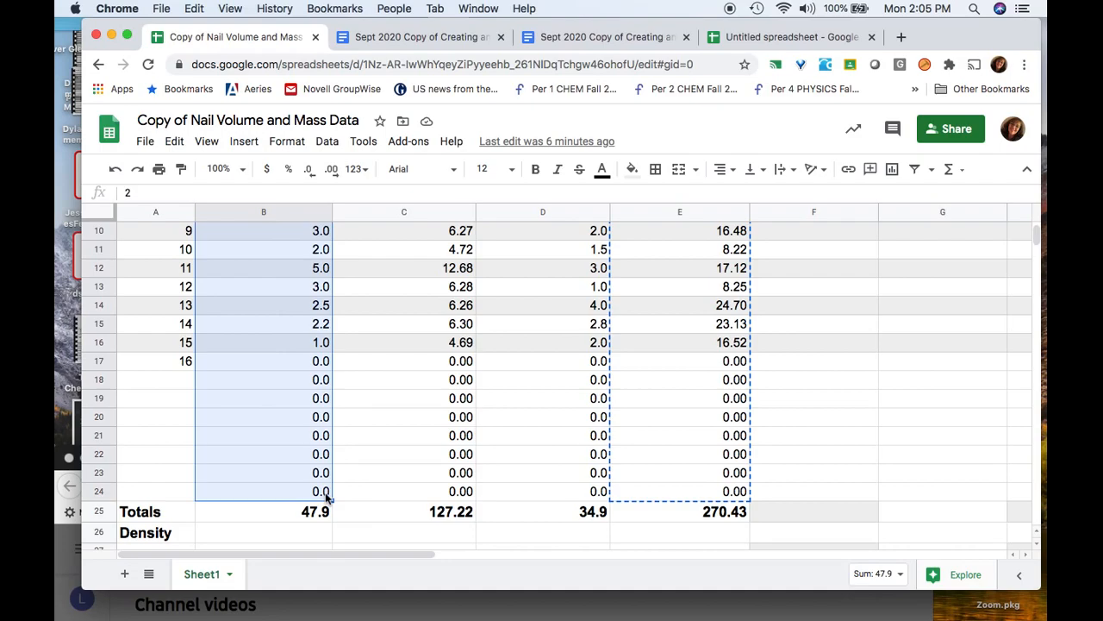
pyautogui.press('super+c')
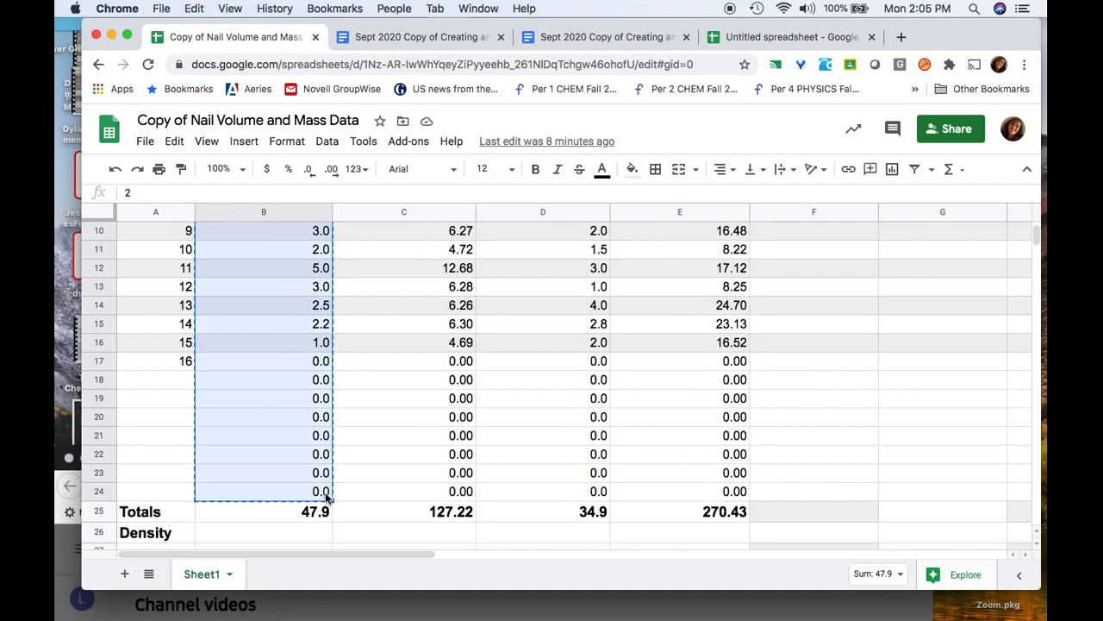
# Paste the aluminum volumes into D2:D24 under Volume (ml) in the untitled spreadsheet
pyautogui.click(784, 44)
pyautogui.click(414, 252)
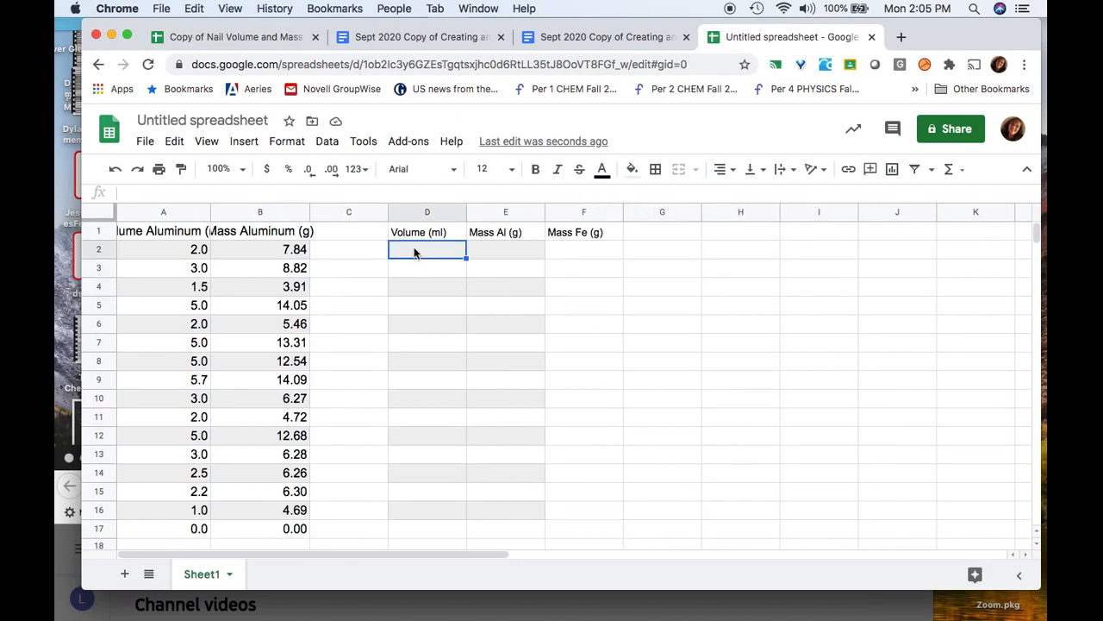
pyautogui.press('super+v')
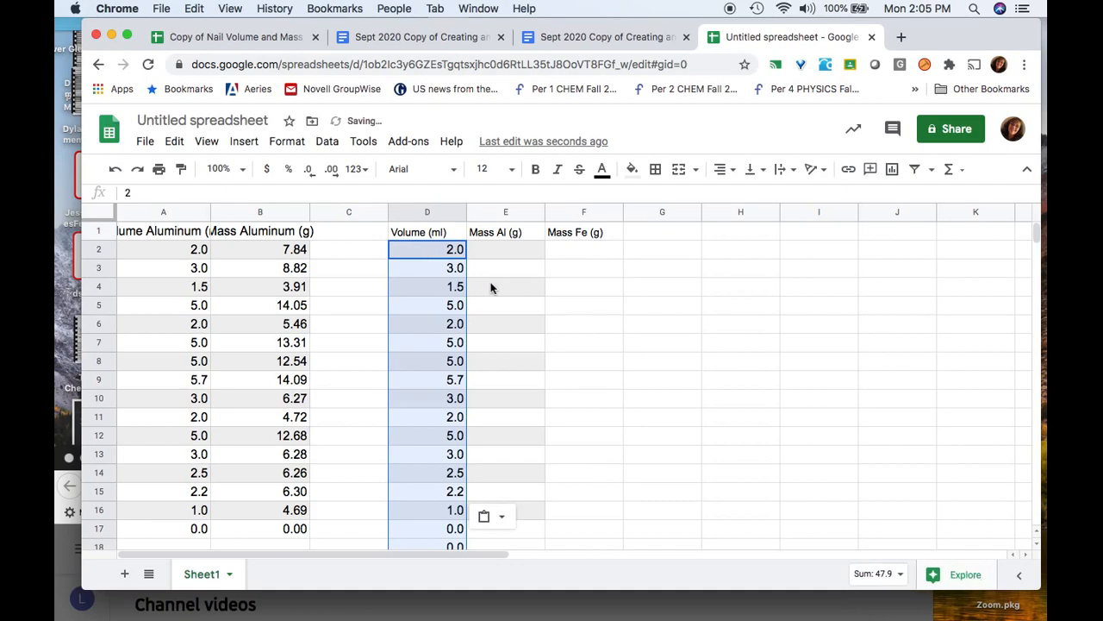
pyautogui.scroll(-5, 348, 357)
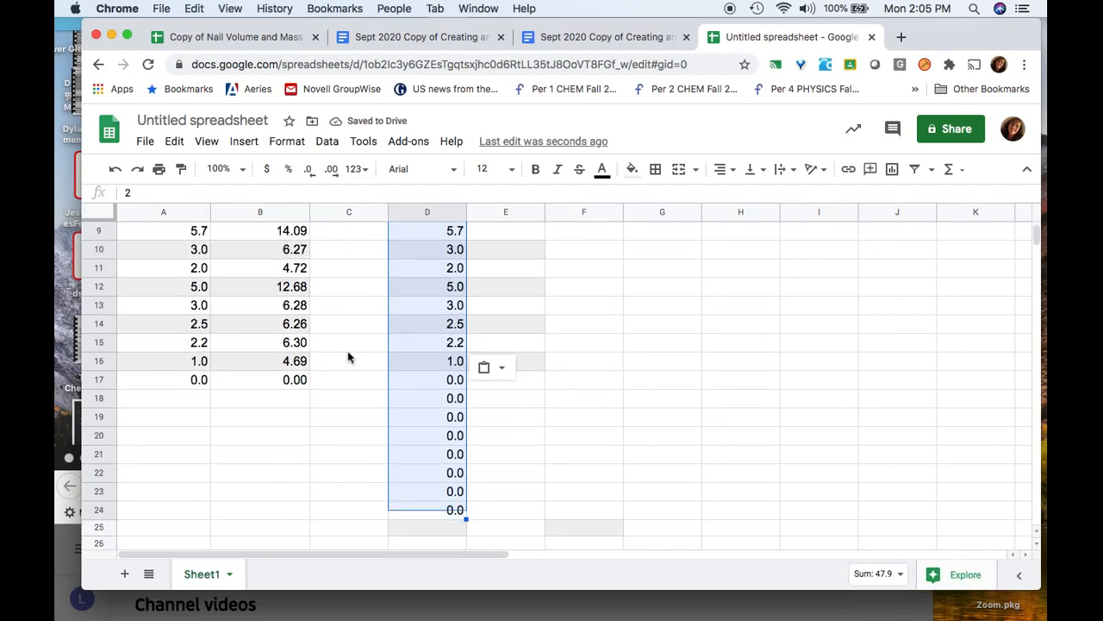
pyautogui.scroll(-1, 348, 357)
pyautogui.scroll(6, 349, 357)
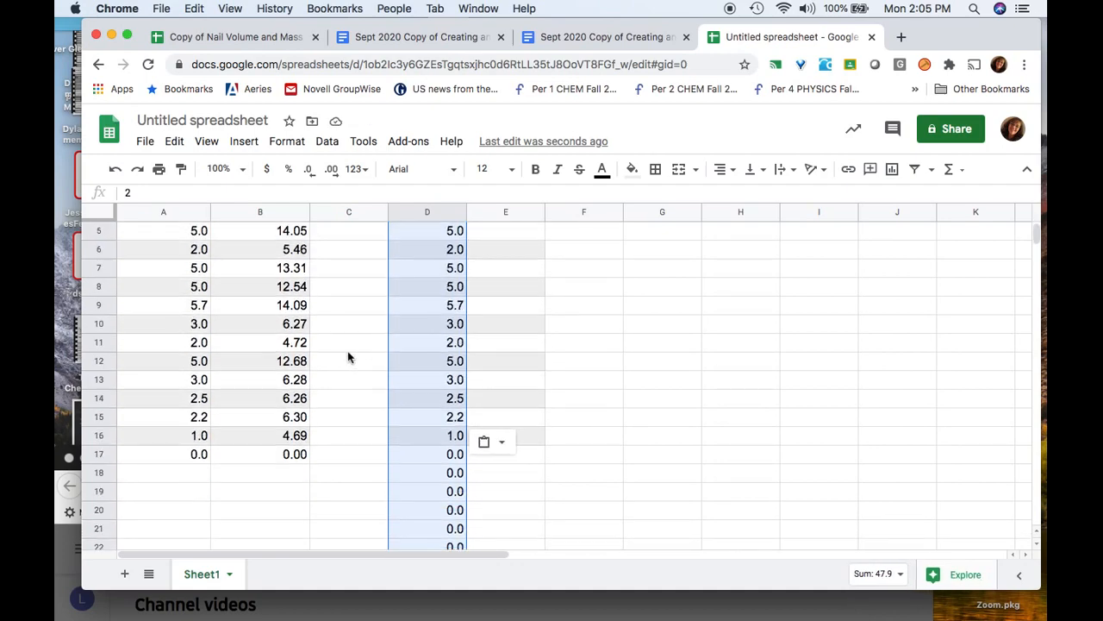
# Copy the iron volumes in D2:D24 of the nail data sheet
pyautogui.click(247, 37)
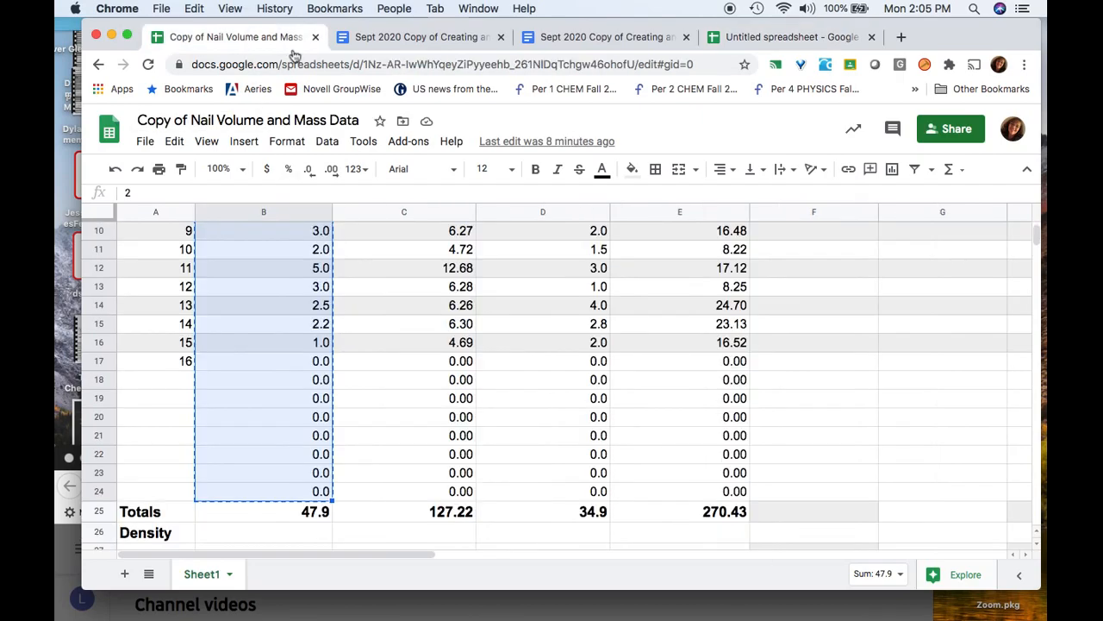
pyautogui.scroll(6, 601, 381)
pyautogui.click(601, 380)
pyautogui.rightClick(586, 328)
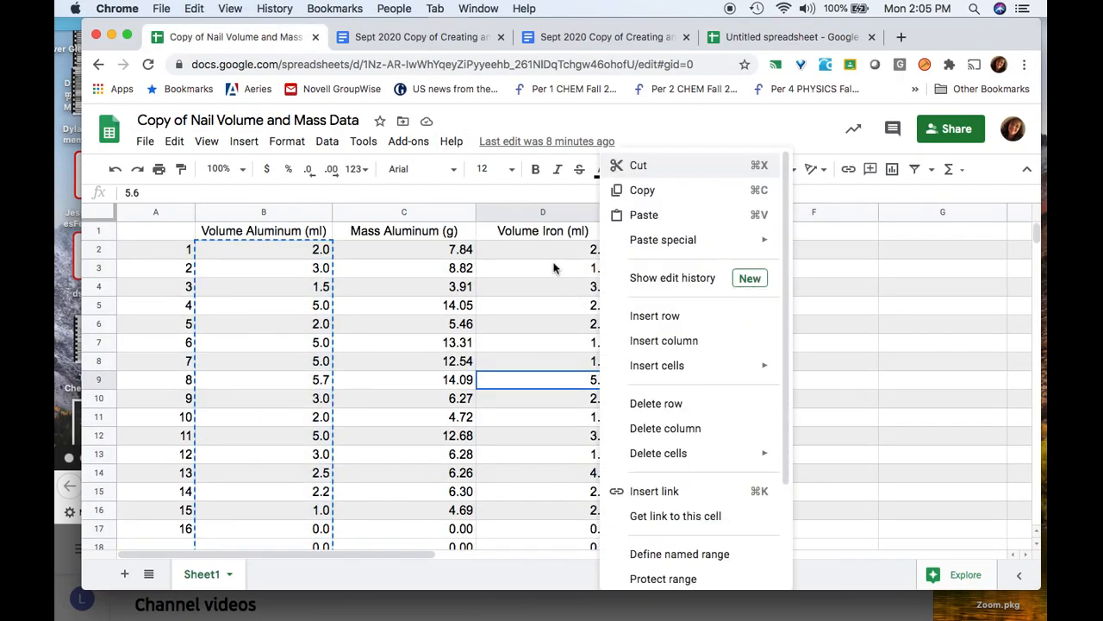
pyautogui.click(550, 249)
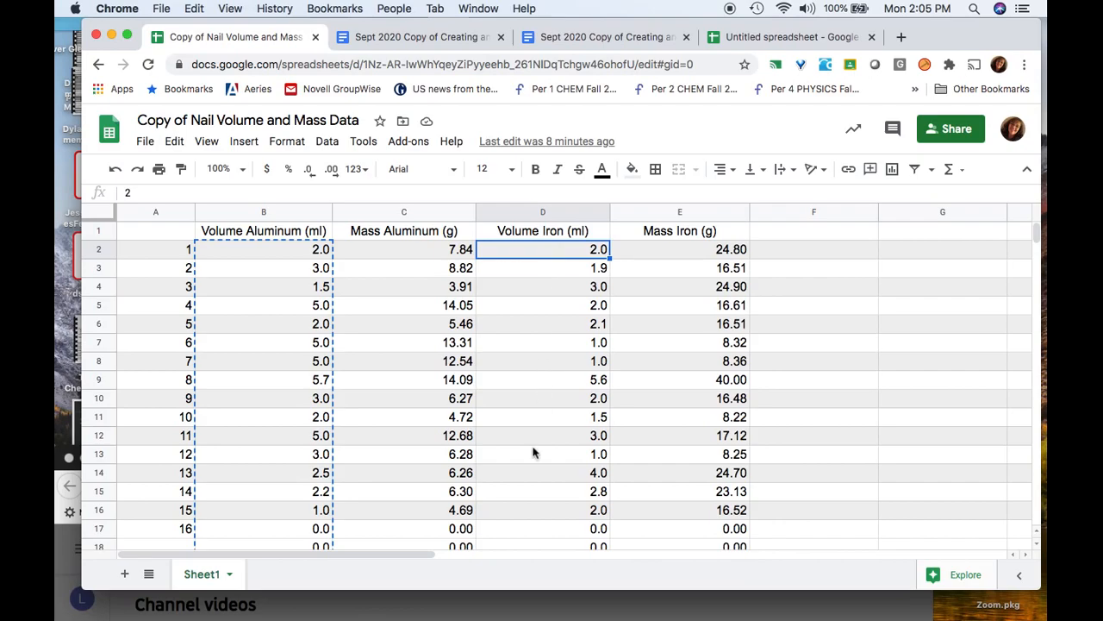
pyautogui.scroll(-5, 536, 472)
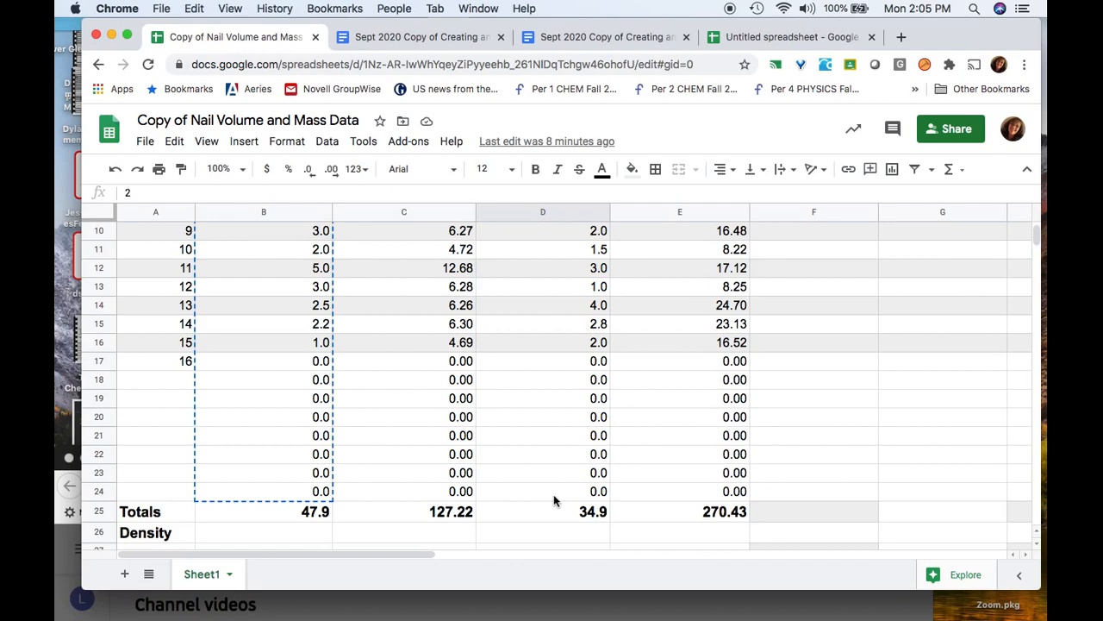
pyautogui.keyDown('shift'); pyautogui.click(554, 492); pyautogui.keyUp('shift')
pyautogui.press('super+c')
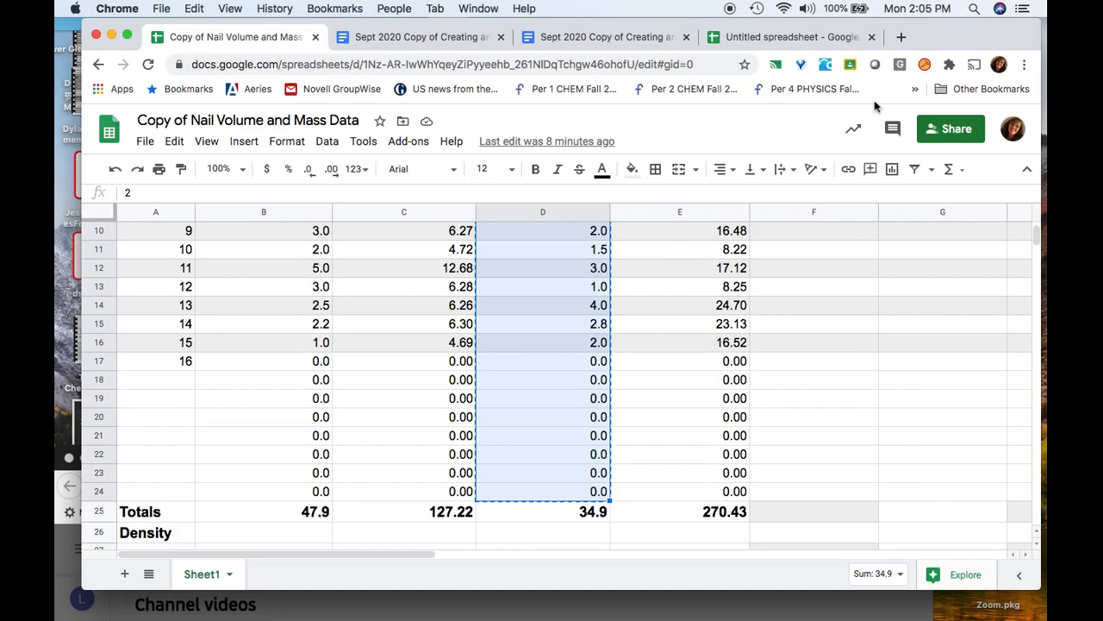
# Paste the iron volumes into column D starting at D25, below the aluminum volumes
pyautogui.click(805, 36)
pyautogui.scroll(-5, 456, 422)
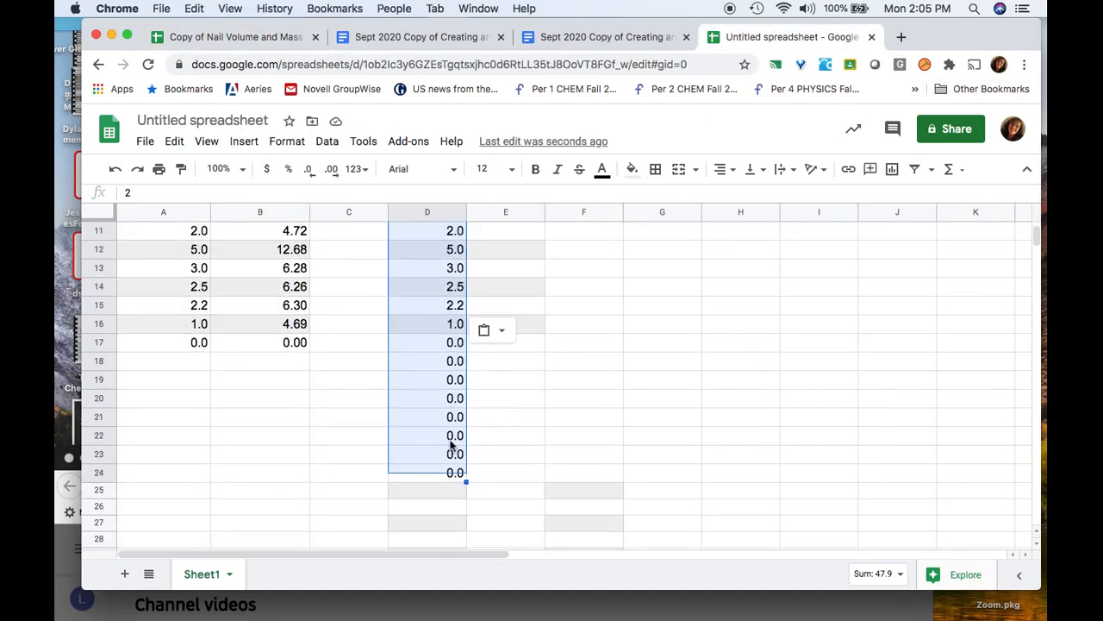
pyautogui.click(426, 491)
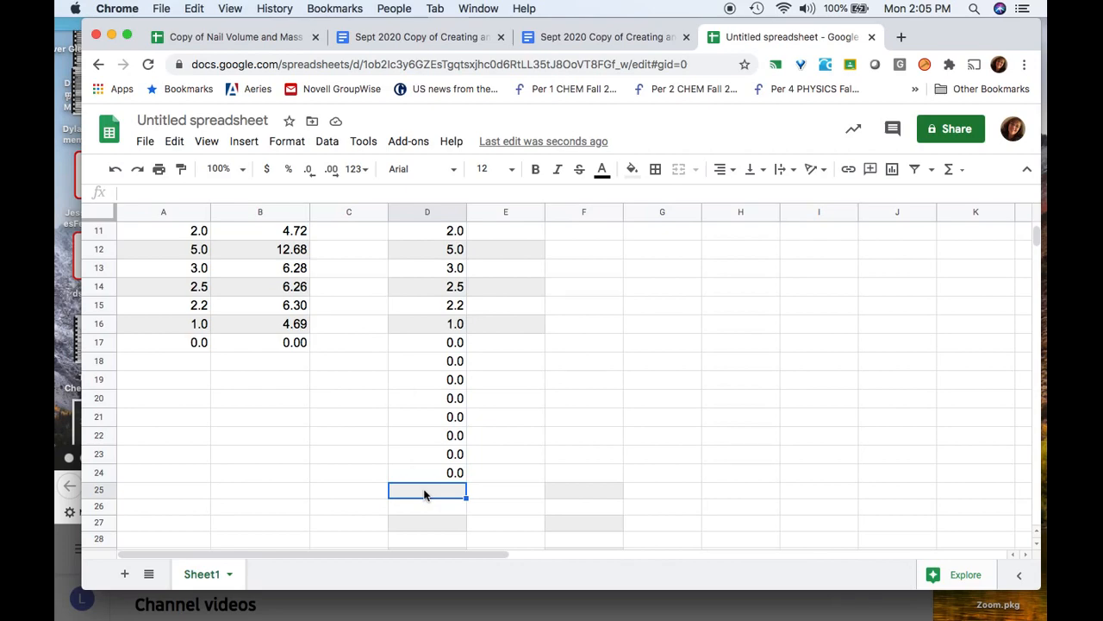
pyautogui.press('super+v')
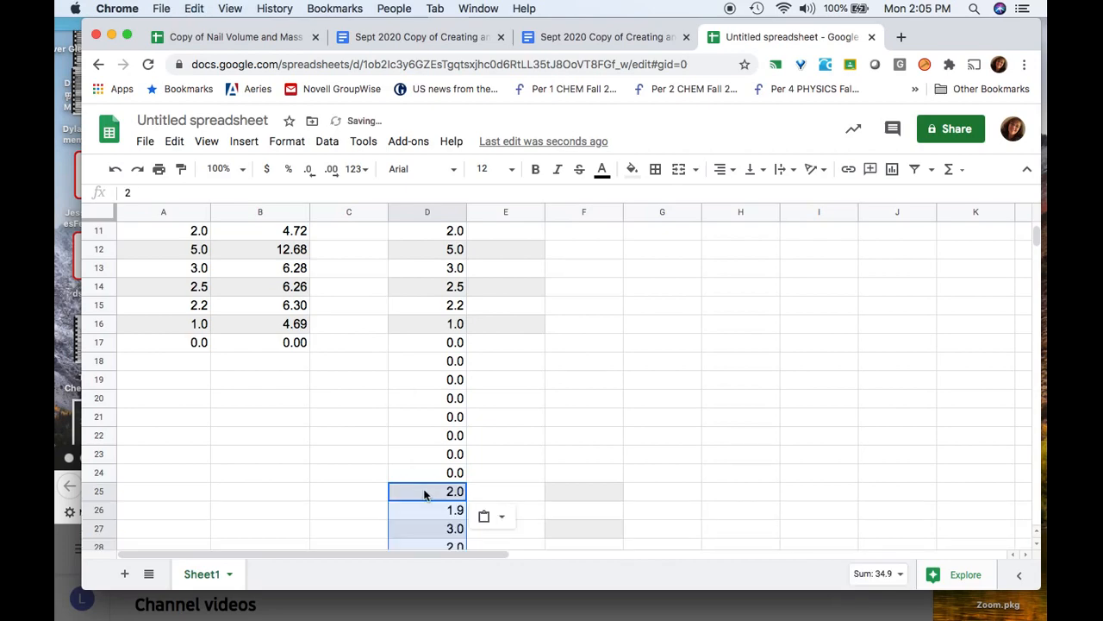
pyautogui.scroll(-7, 733, 432)
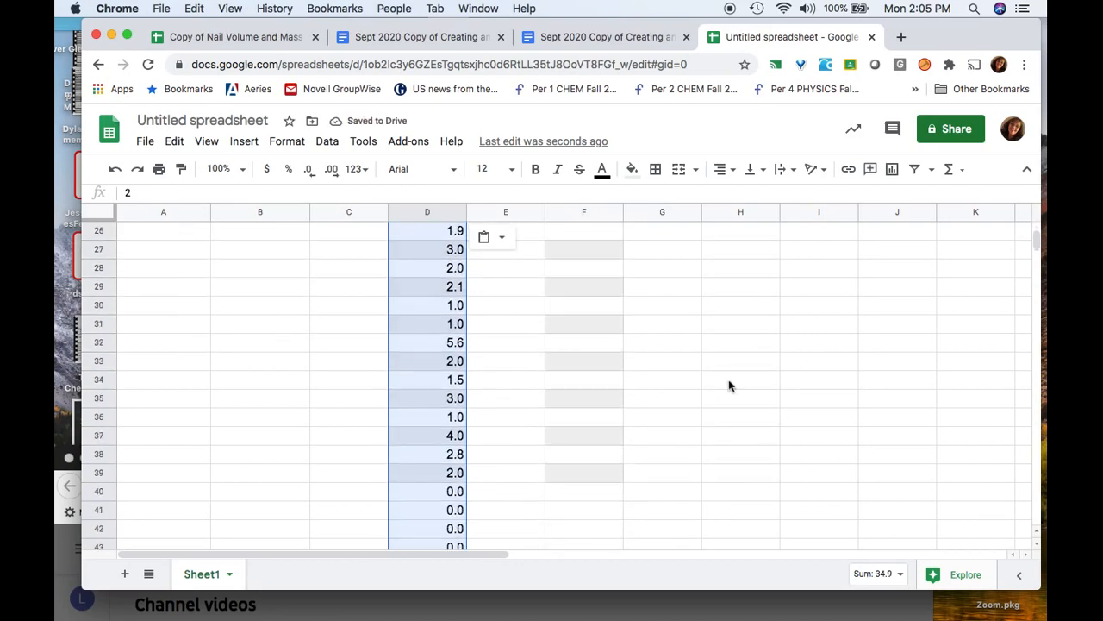
pyautogui.scroll(10, 729, 385)
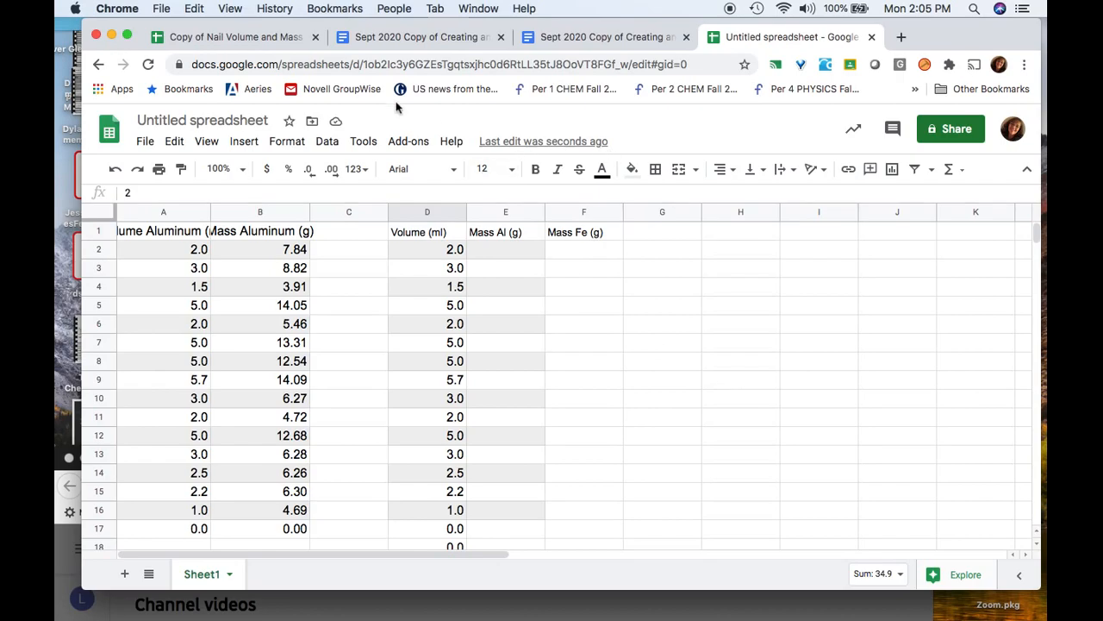
# Select the aluminum masses in C2:C24 of the nail data sheet
pyautogui.click(257, 41)
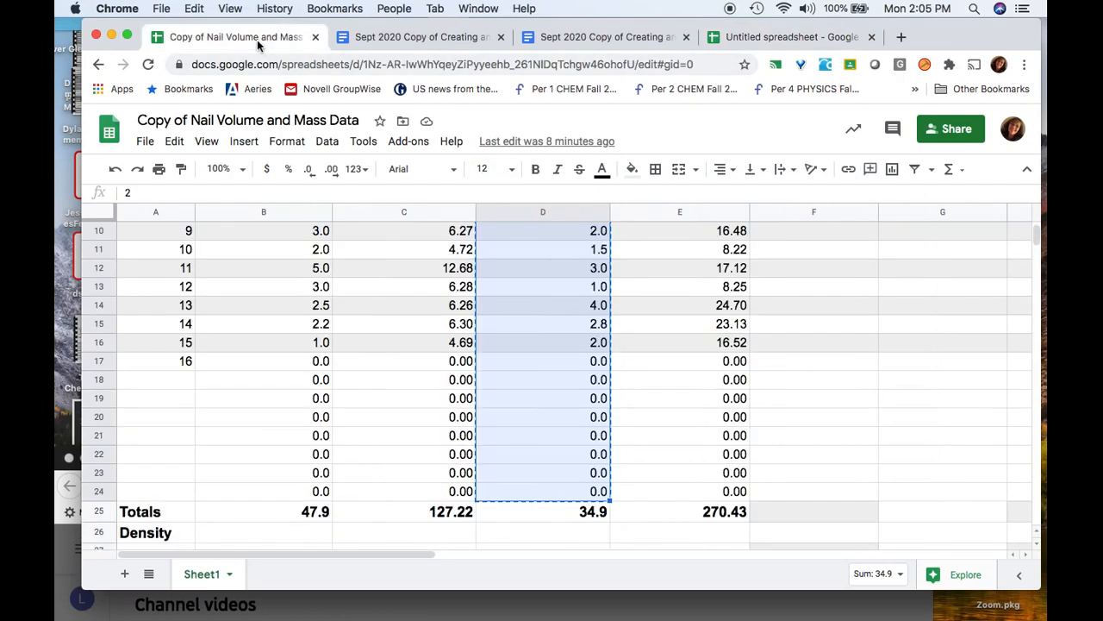
pyautogui.scroll(3, 372, 377)
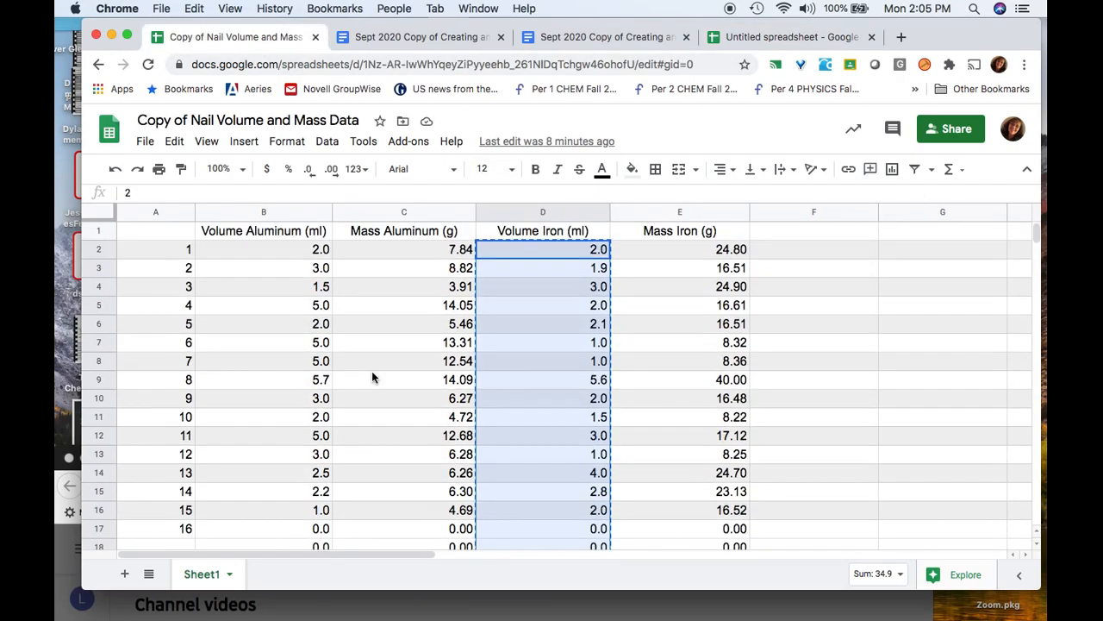
pyautogui.click(410, 258)
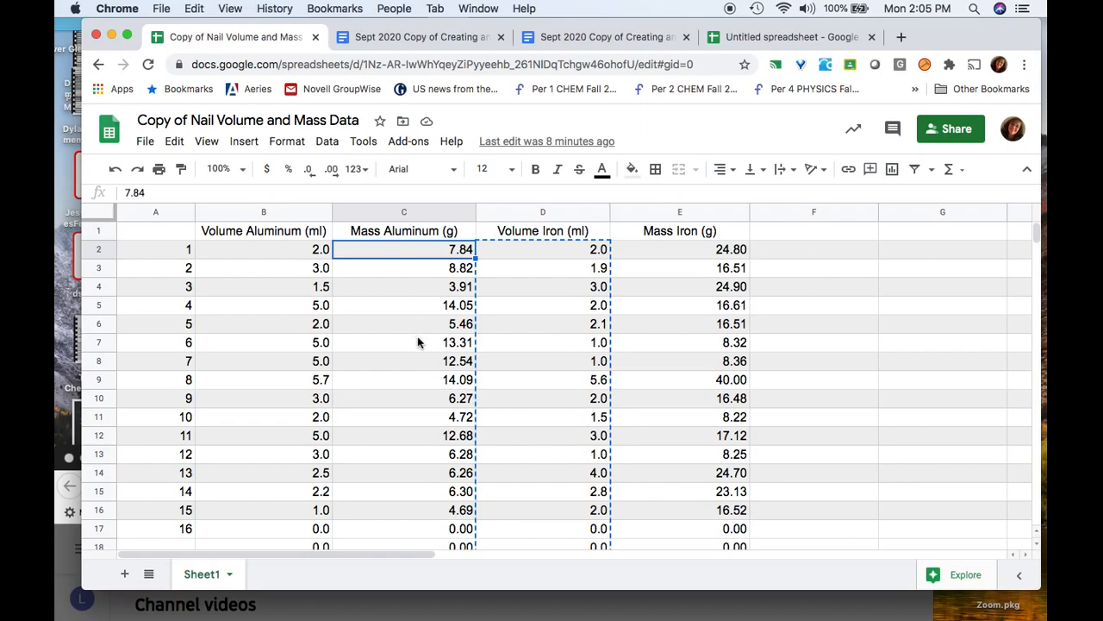
pyautogui.scroll(-5, 418, 342)
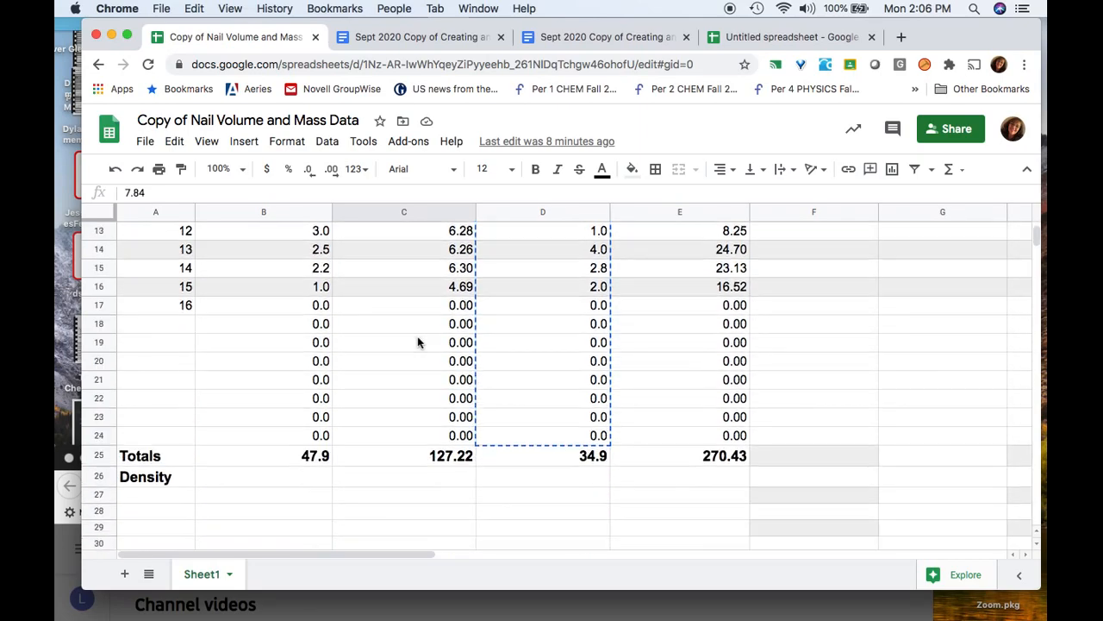
pyautogui.keyDown('shift'); pyautogui.click(449, 436); pyautogui.keyUp('shift')
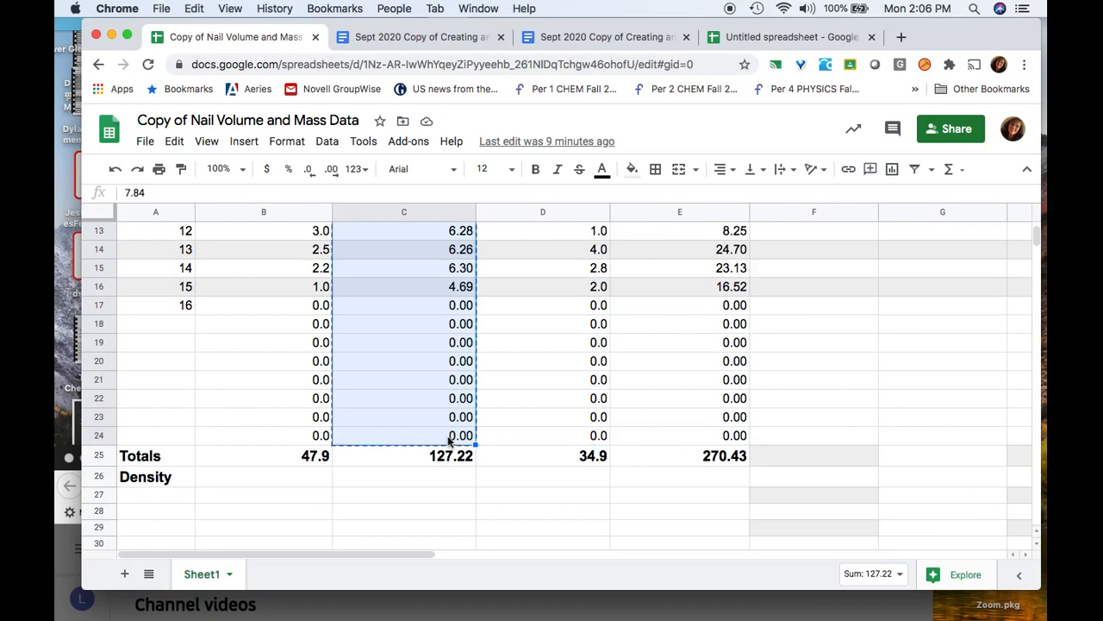
# Paste the aluminum masses into E2:E24 under Mass Al (g)
pyautogui.click(760, 37)
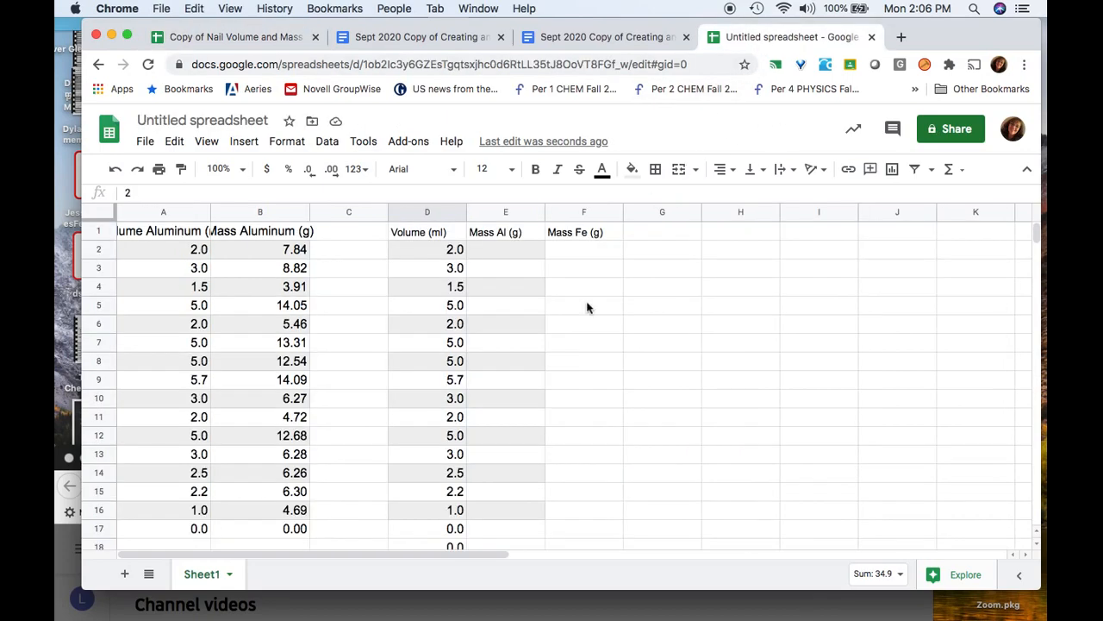
pyautogui.click(526, 254)
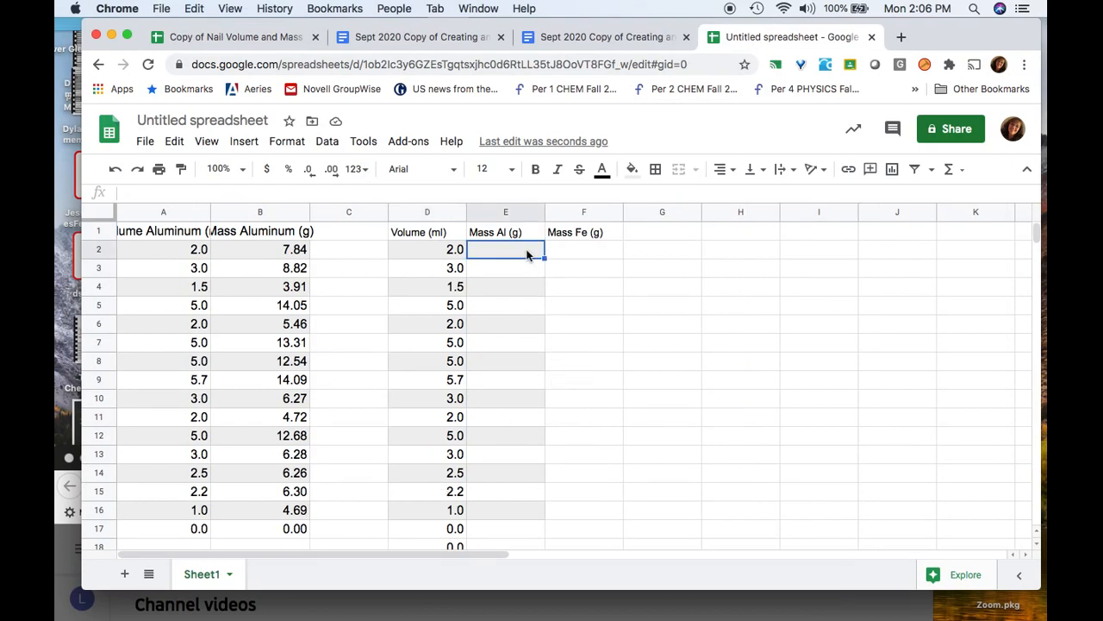
pyautogui.press('super+v')
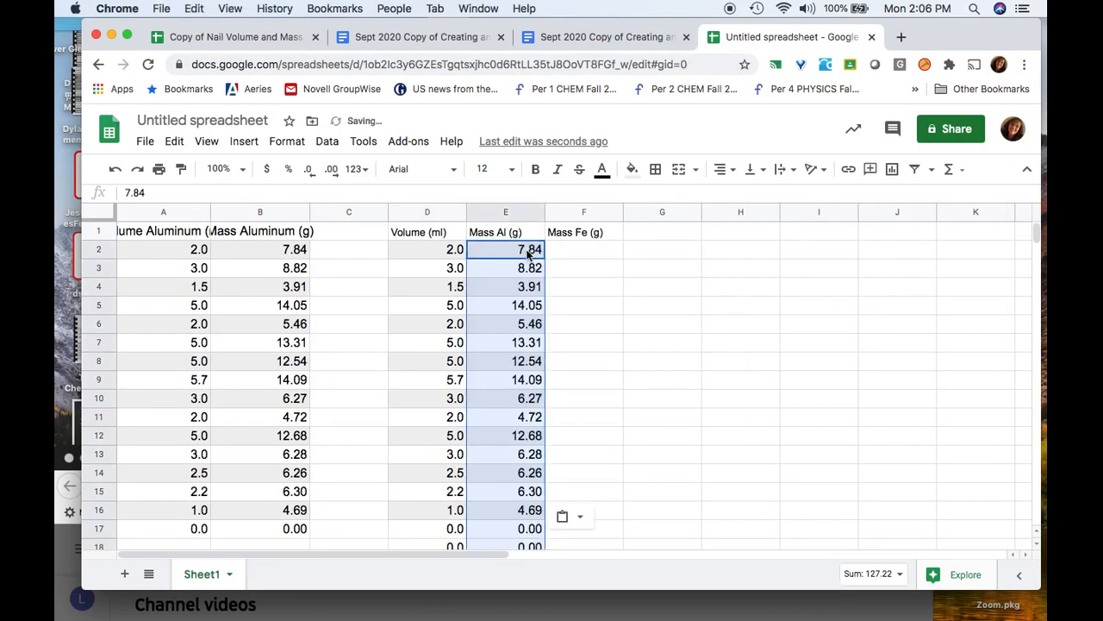
pyautogui.scroll(-3, 528, 252)
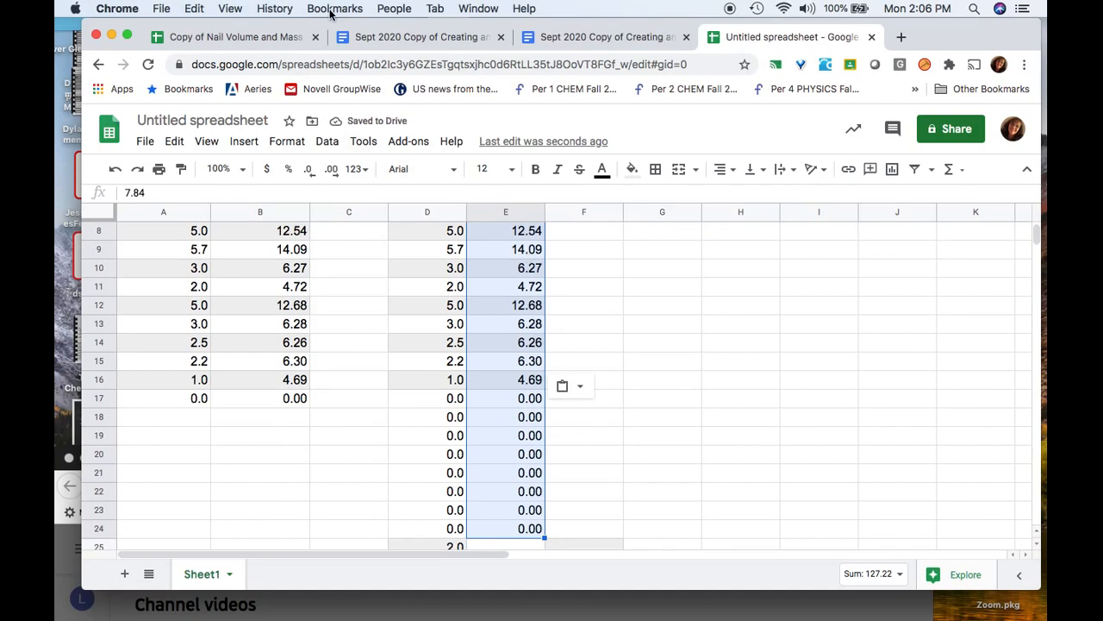
pyautogui.click(244, 36)
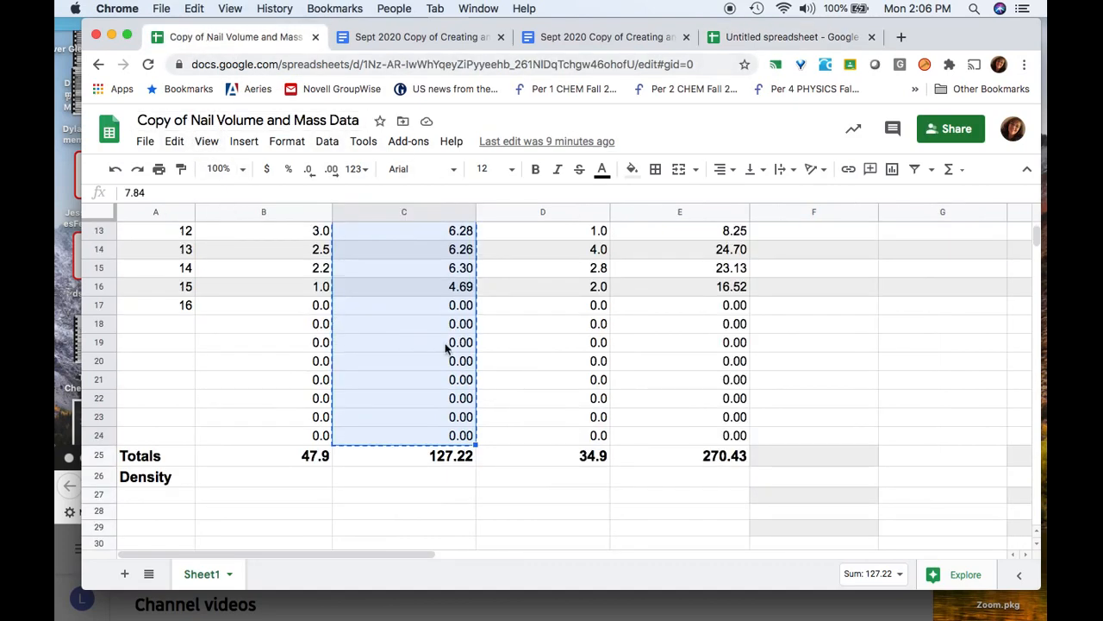
# Select and copy the iron masses in E2:E24 of the nail data sheet
pyautogui.scroll(5, 457, 349)
pyautogui.click(699, 244)
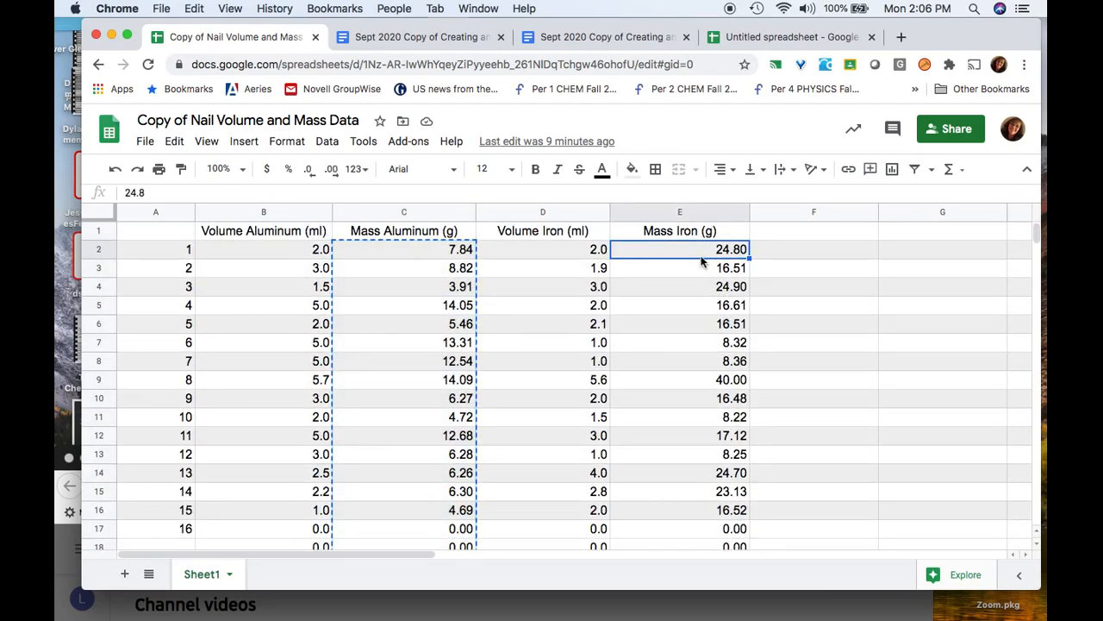
pyautogui.scroll(-3, 691, 339)
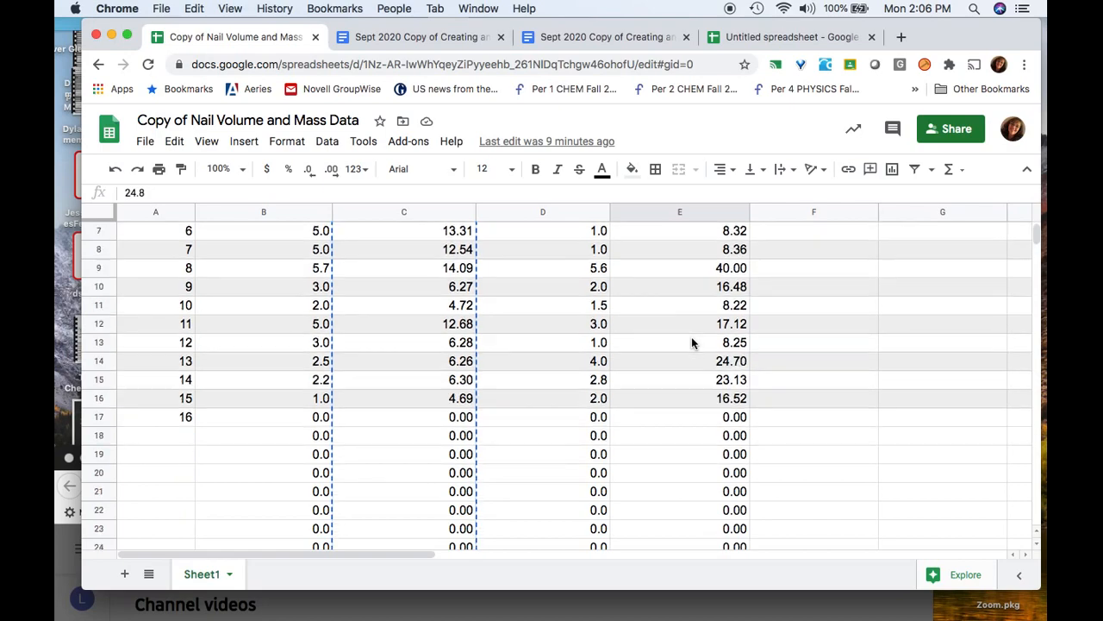
pyautogui.scroll(-1, 692, 343)
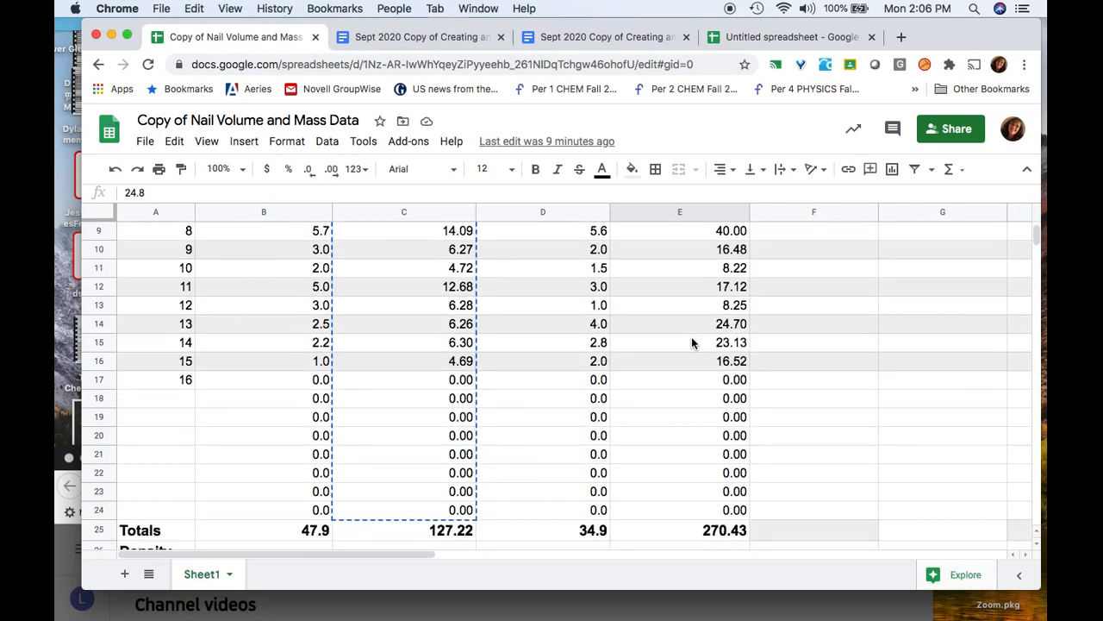
pyautogui.keyDown('shift'); pyautogui.click(726, 498); pyautogui.keyUp('shift')
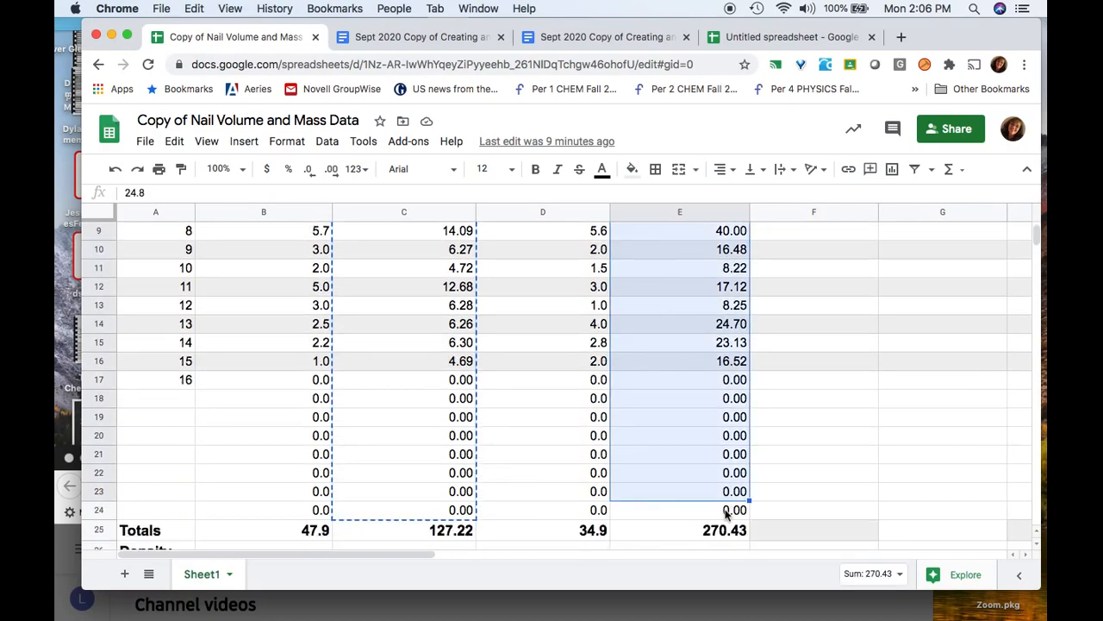
pyautogui.keyDown('shift'); pyautogui.click(726, 511); pyautogui.keyUp('shift')
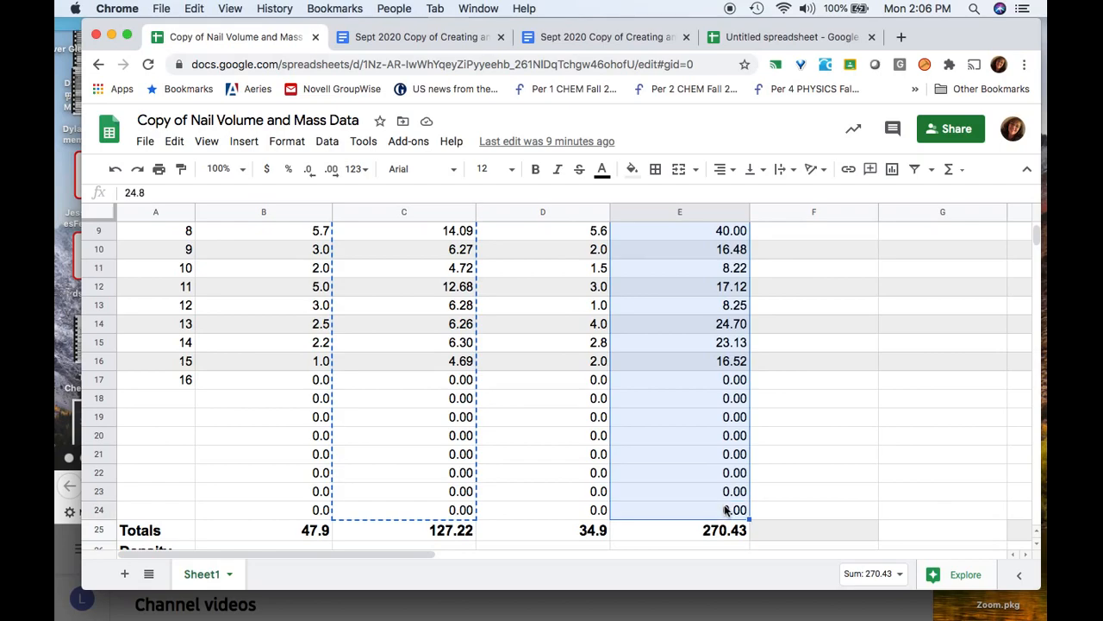
pyautogui.click(758, 36)
# Paste the iron masses into Mass Fe (g) starting at F25, beside the iron volumes
pyautogui.scroll(-3, 571, 477)
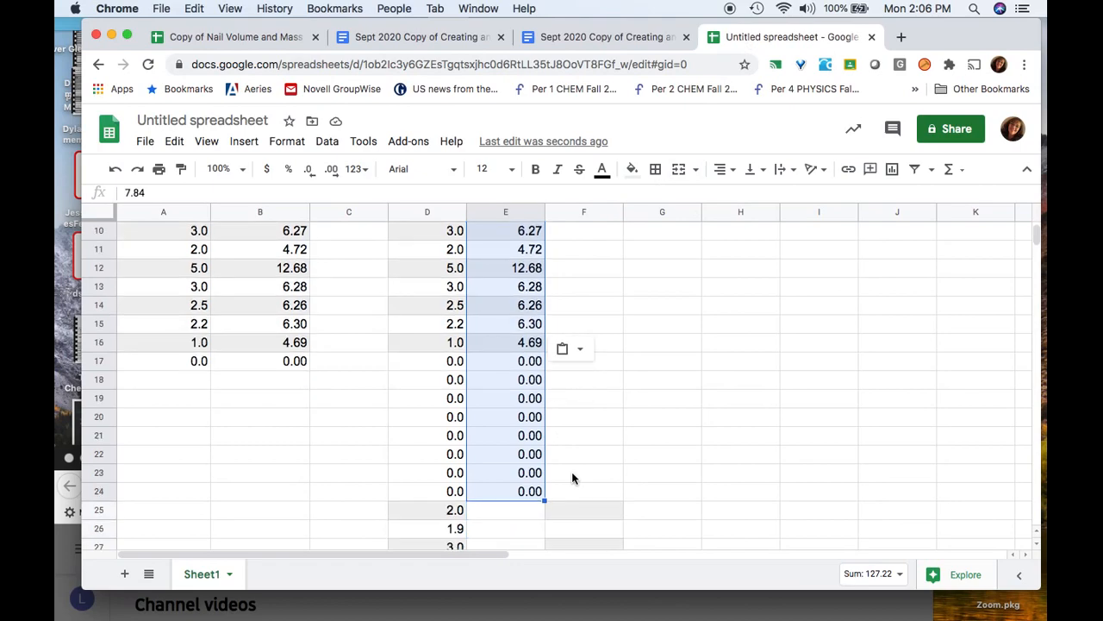
pyautogui.click(575, 448)
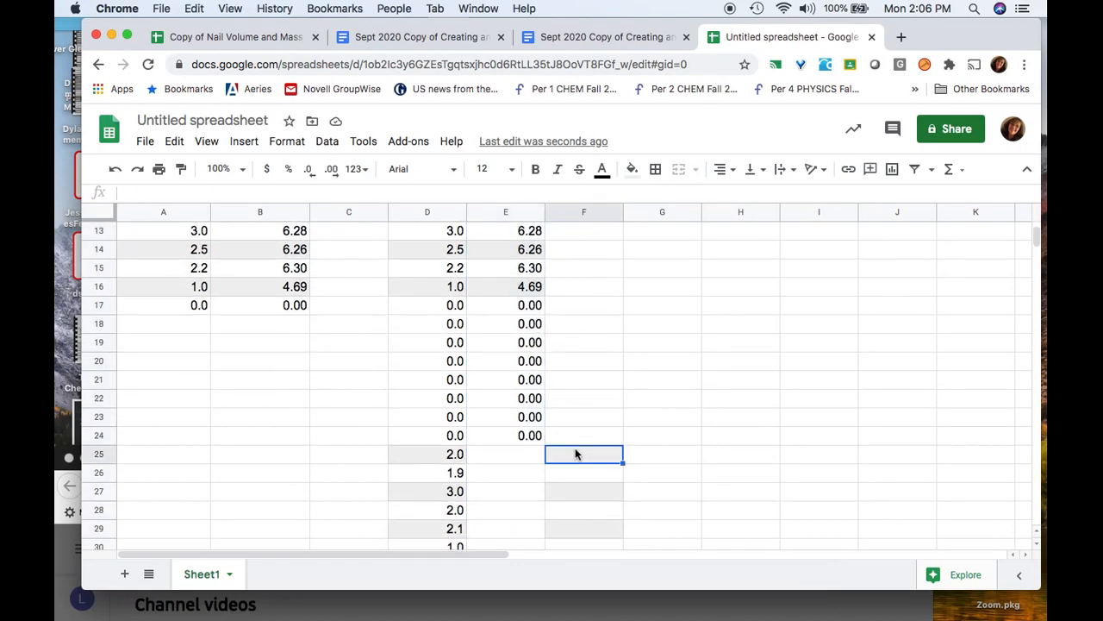
pyautogui.press('super+v')
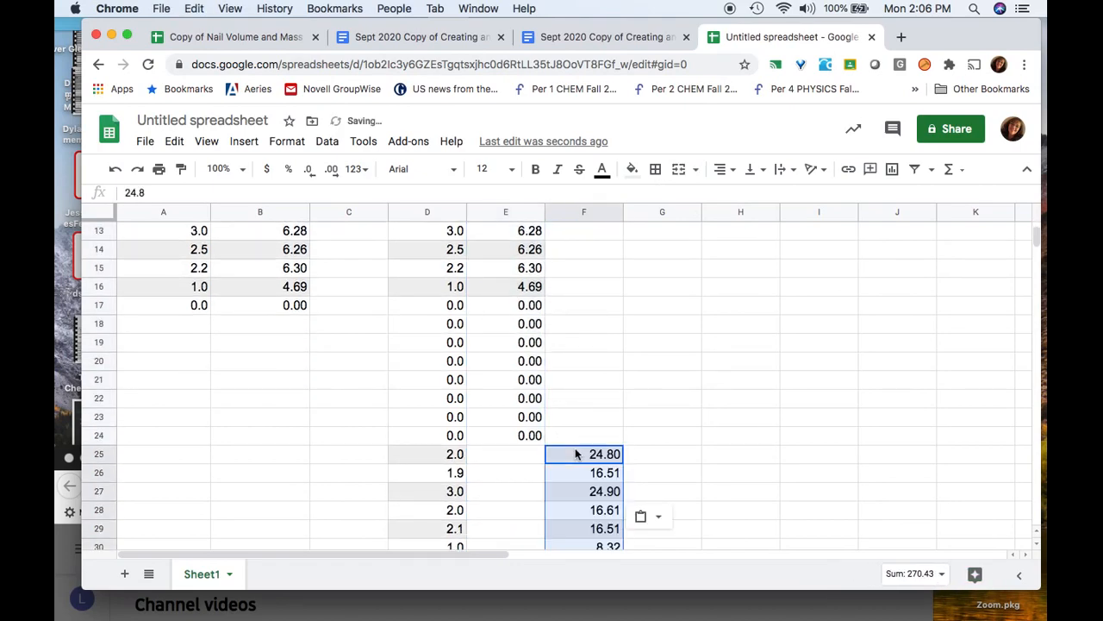
pyautogui.scroll(-7, 787, 435)
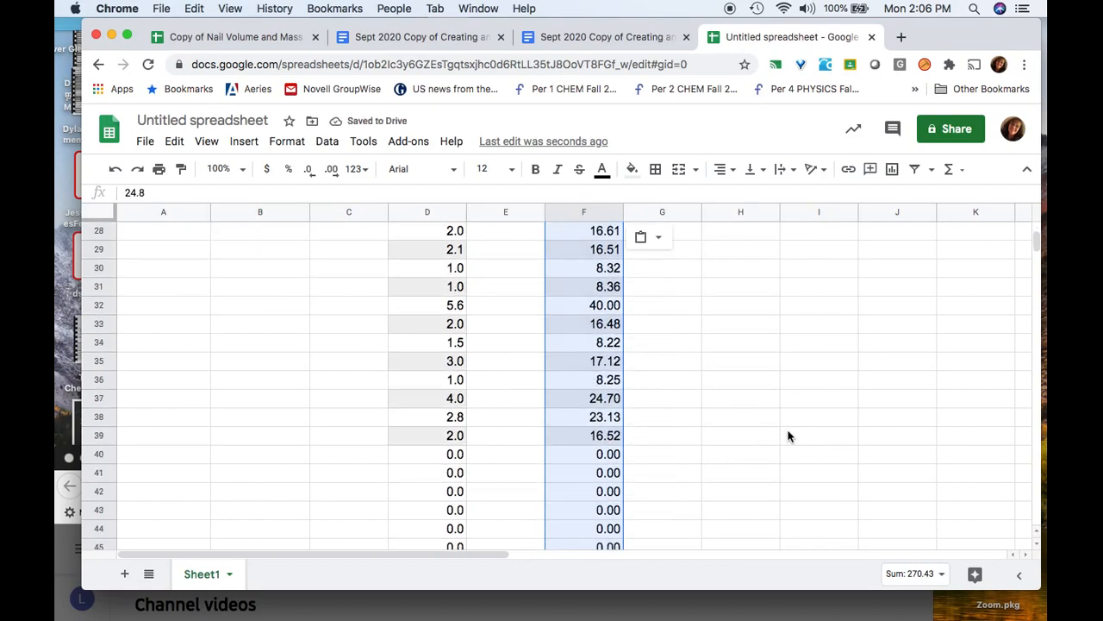
pyautogui.scroll(11, 787, 436)
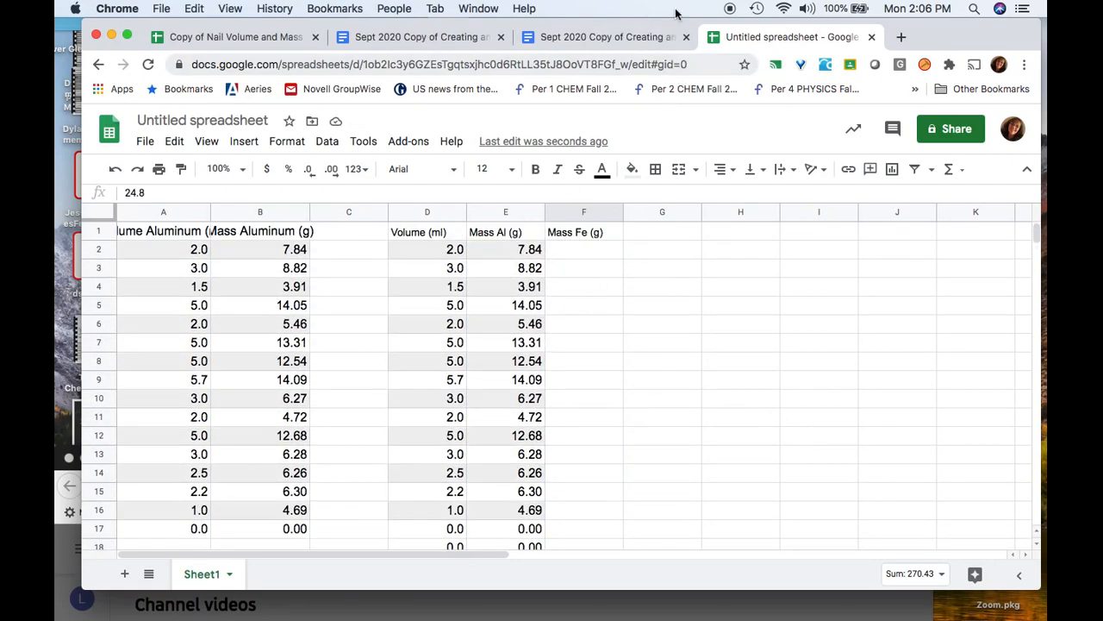
pyautogui.click(245, 143)
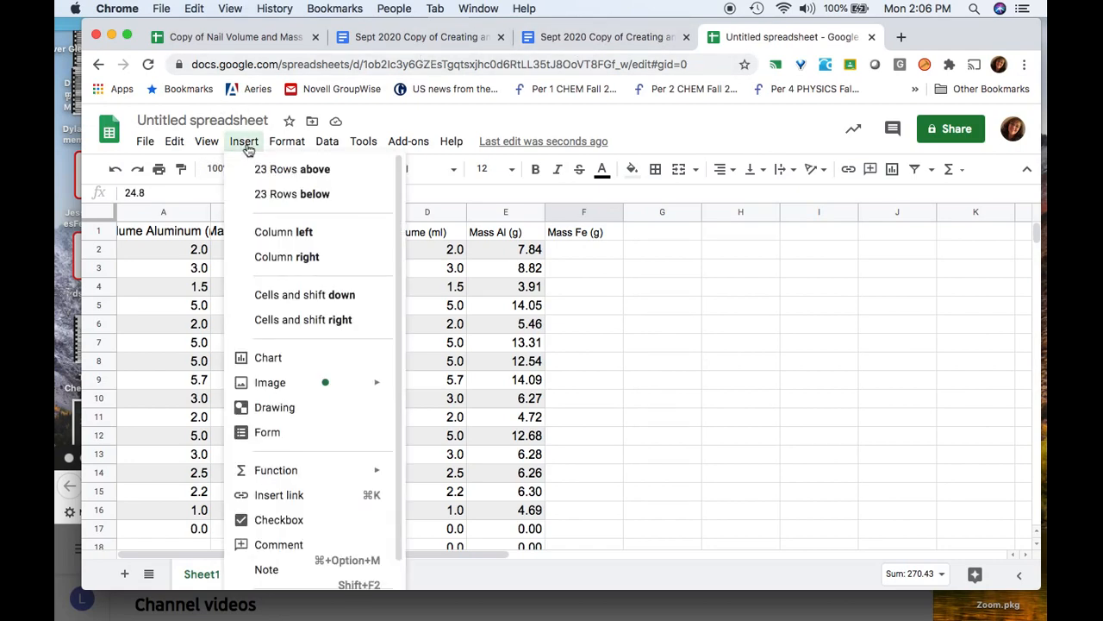
pyautogui.click(262, 366)
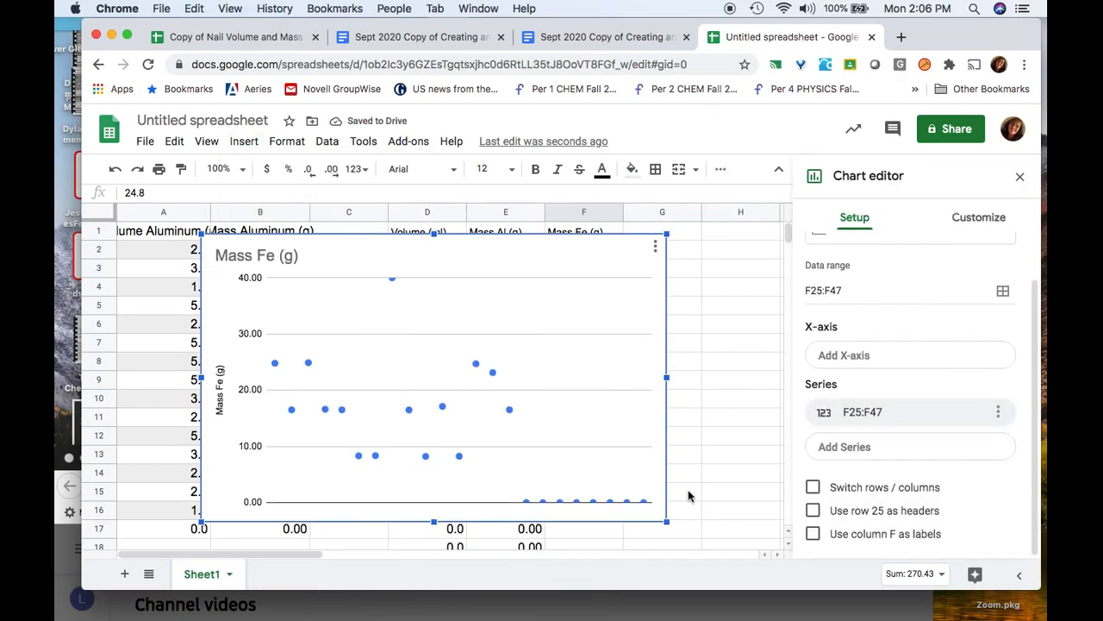
pyautogui.scroll(-3, 540, 466)
pyautogui.scroll(3, 540, 467)
pyautogui.press('Delete')
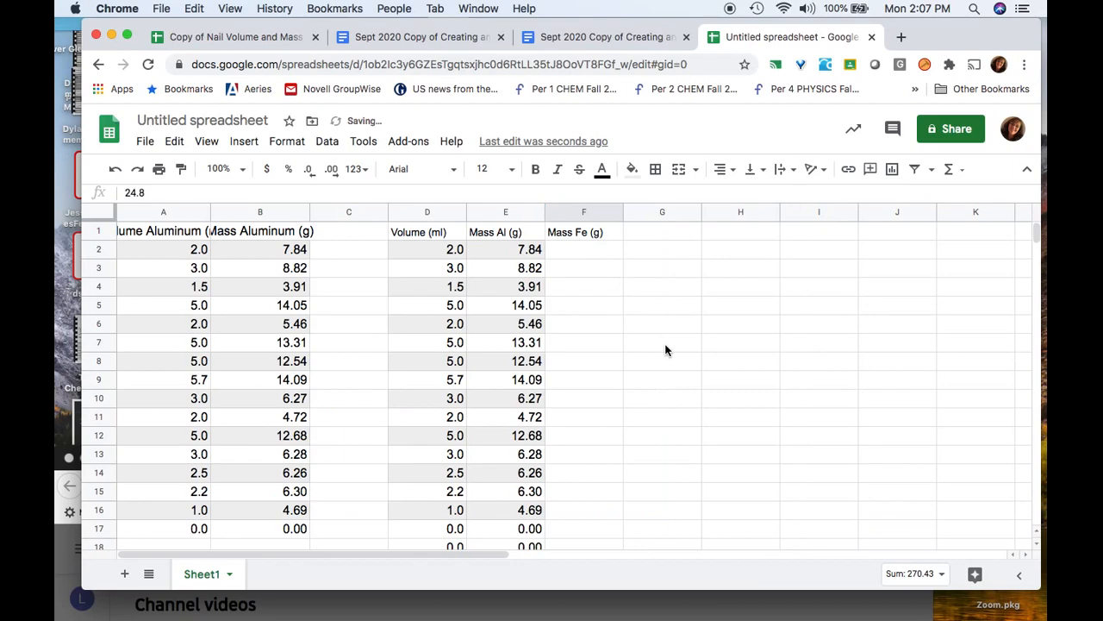
# Select and copy the data range D1:F47
pyautogui.click(404, 249)
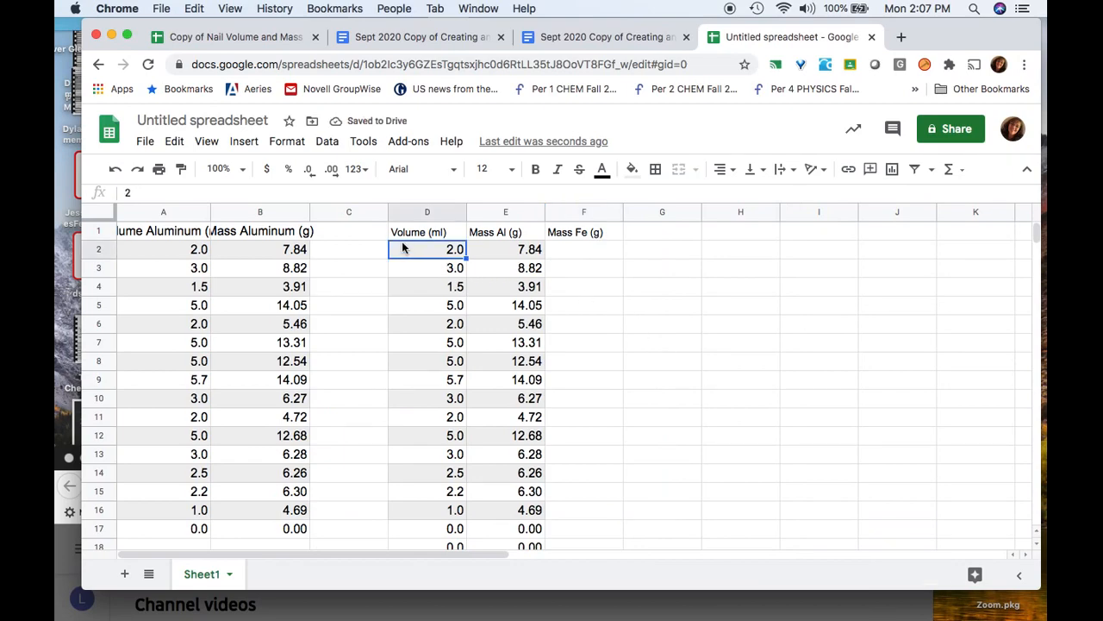
pyautogui.click(403, 235)
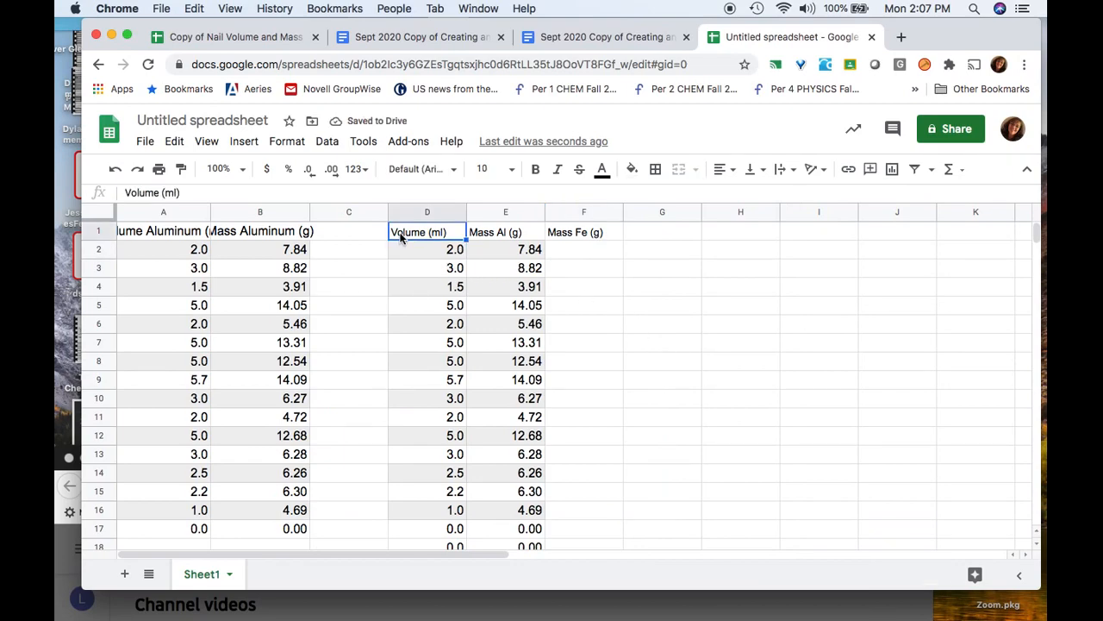
pyautogui.keyDown('shift'); pyautogui.click(589, 234); pyautogui.keyUp('shift')
pyautogui.scroll(-3, 590, 423)
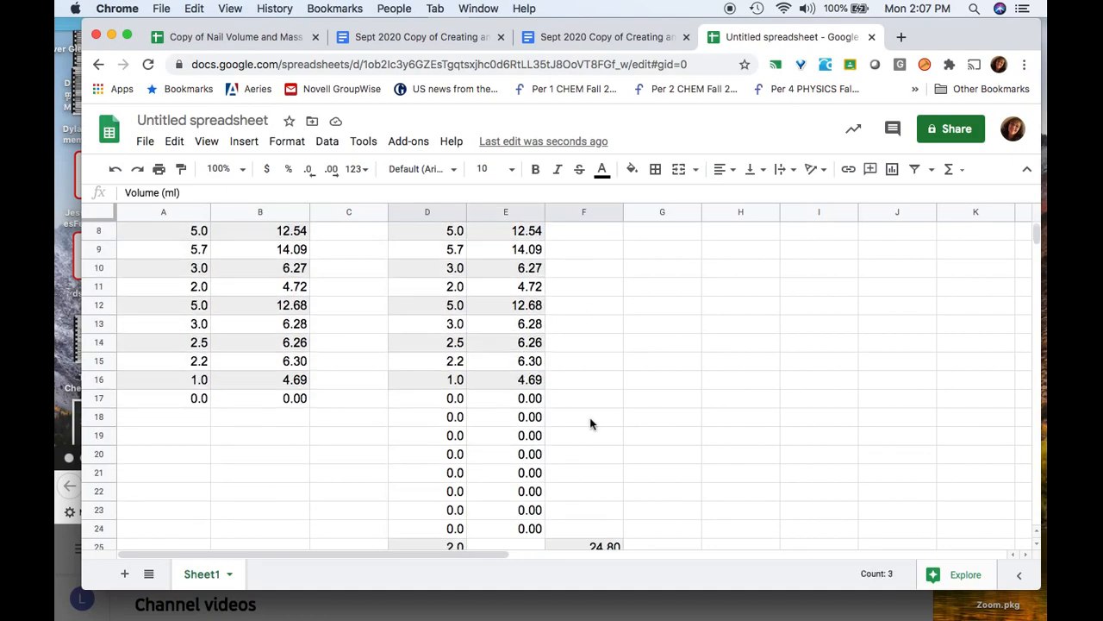
pyautogui.scroll(-9, 591, 422)
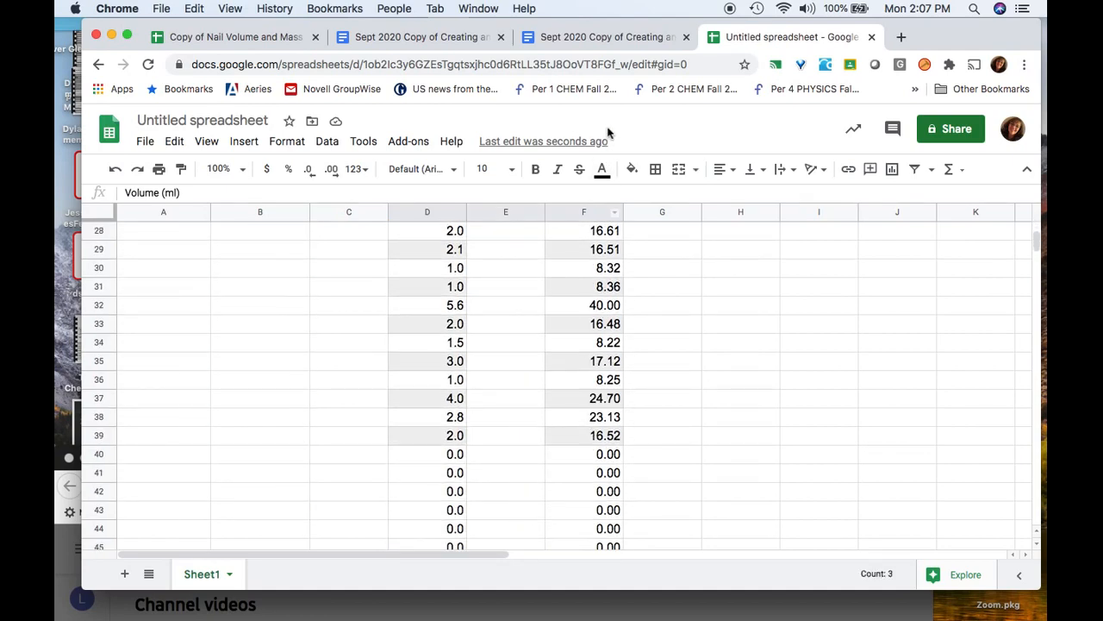
pyautogui.scroll(-3, 588, 342)
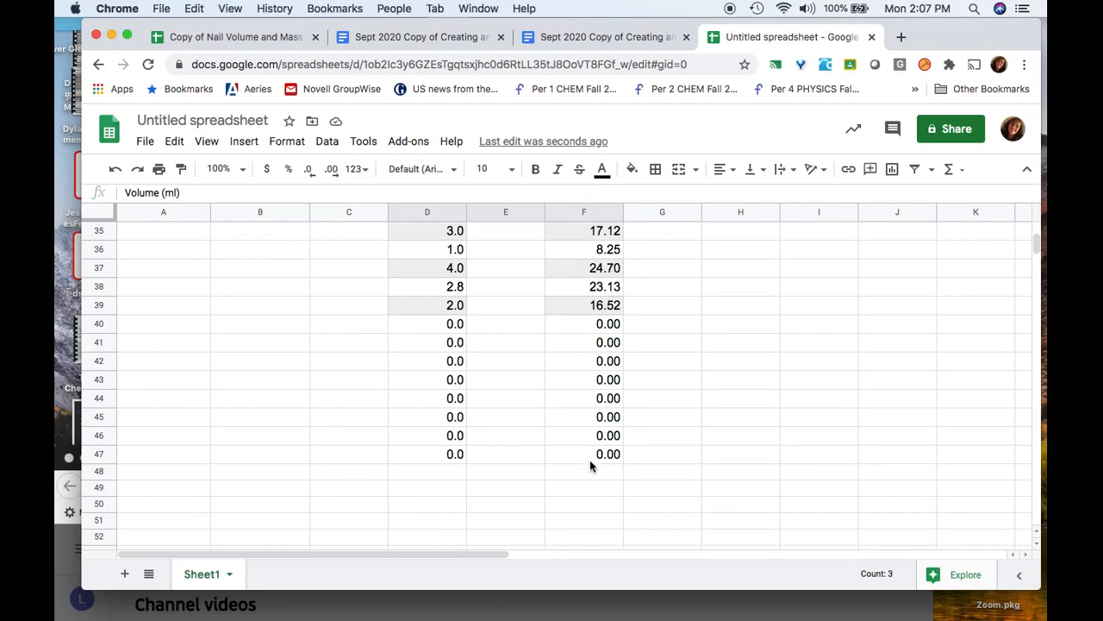
pyautogui.keyDown('shift'); pyautogui.click(589, 454); pyautogui.keyUp('shift')
pyautogui.scroll(3, 683, 460)
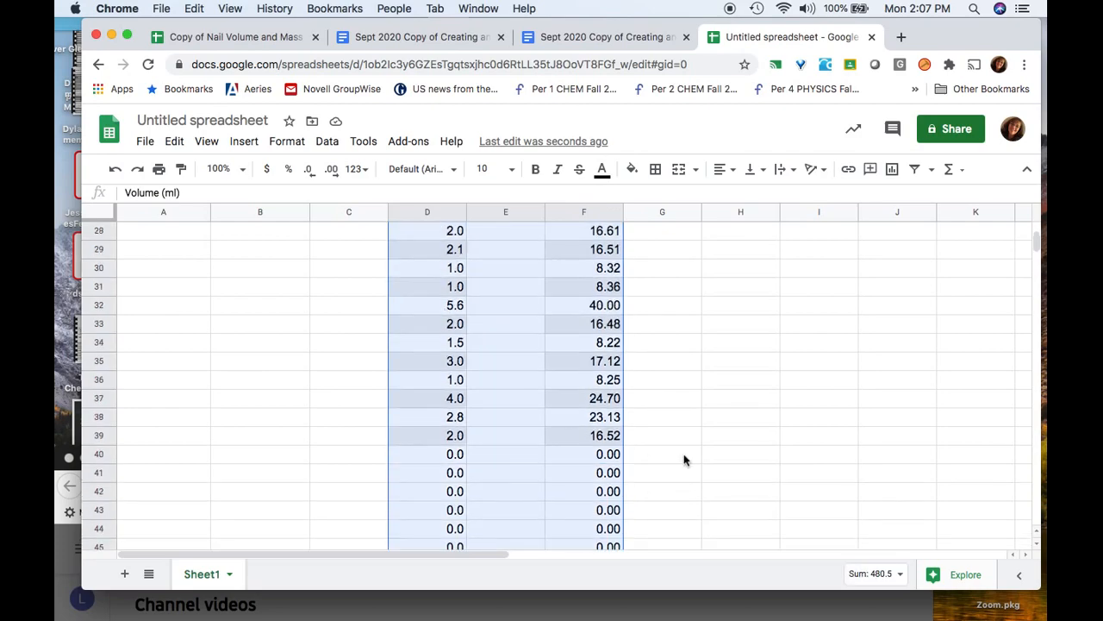
pyautogui.scroll(10, 683, 459)
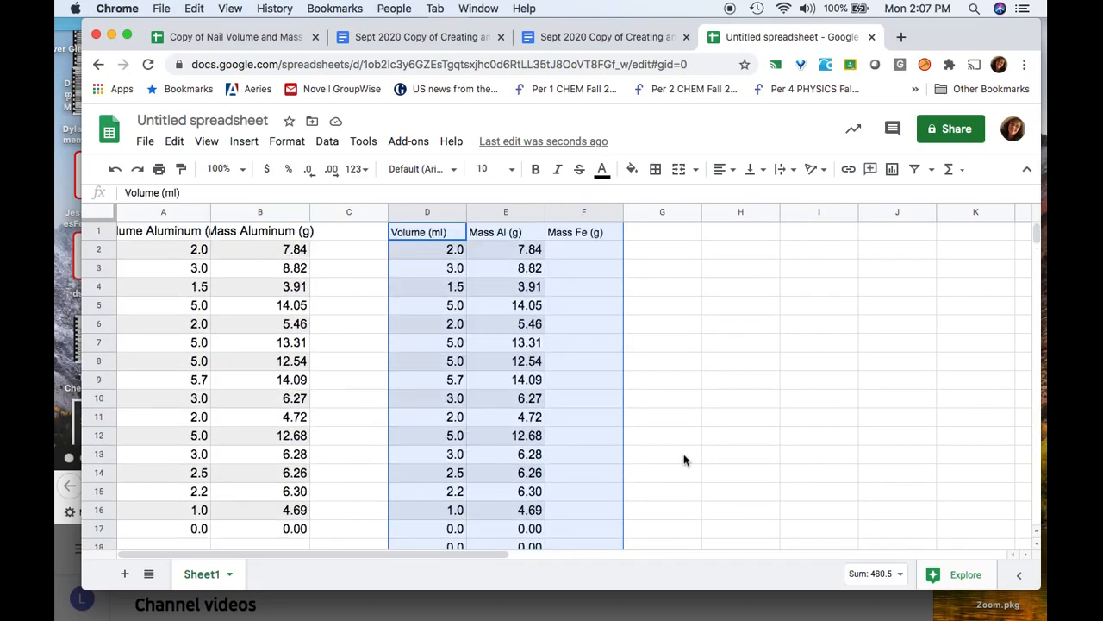
pyautogui.press('super+c')
# Insert a chart from the selected D1:F47 range
pyautogui.click(244, 142)
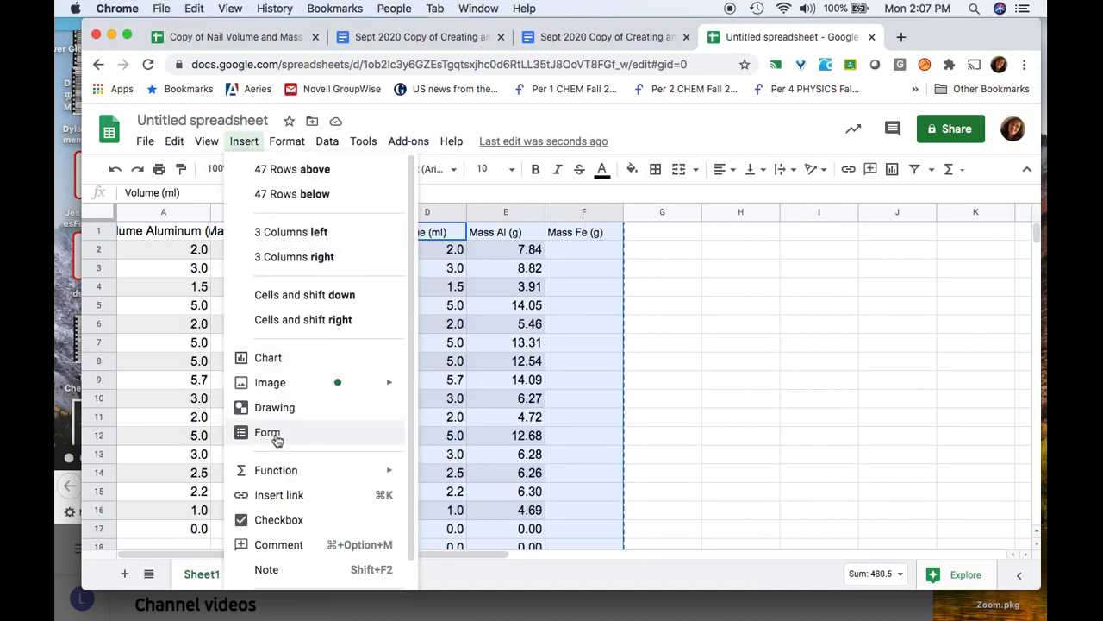
pyautogui.click(269, 358)
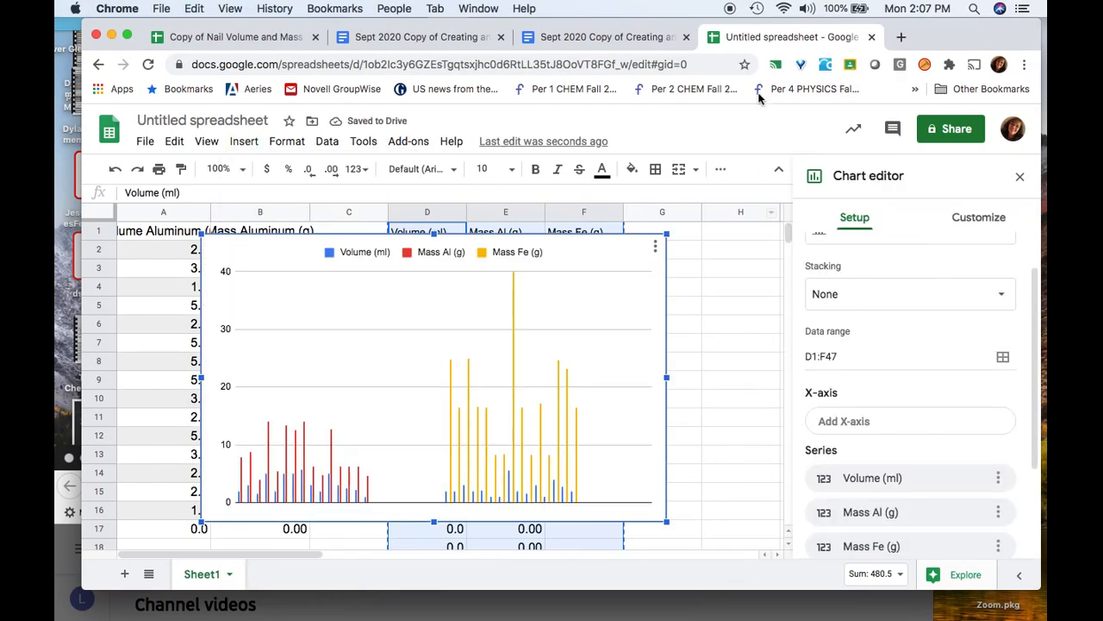
pyautogui.moveTo(937, 37); pyautogui.dragTo(882, 19)
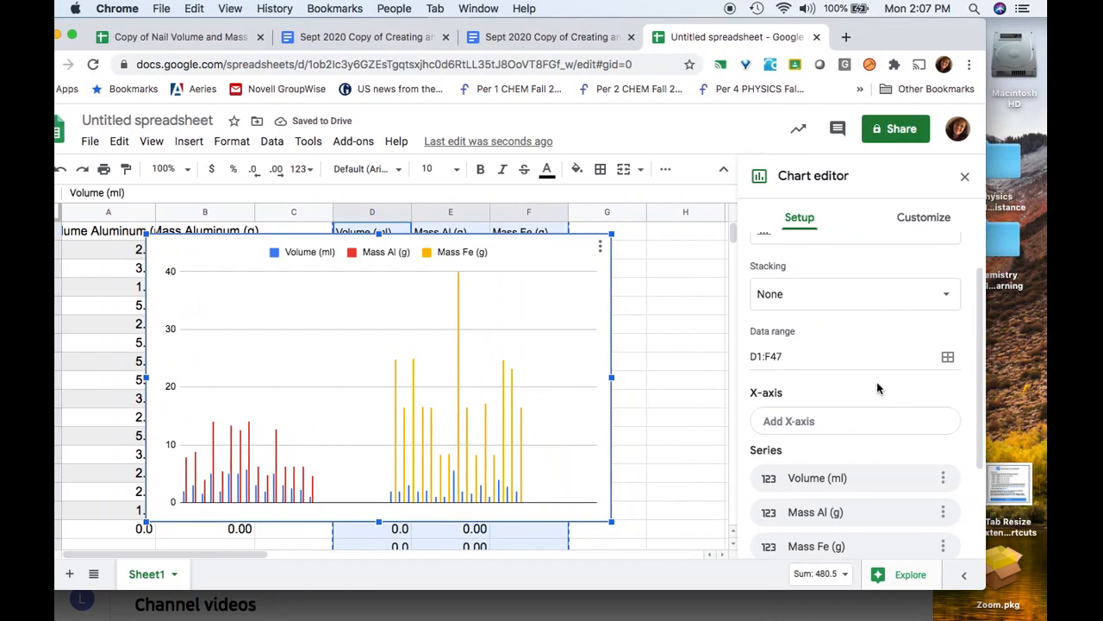
pyautogui.scroll(1, 739, 379)
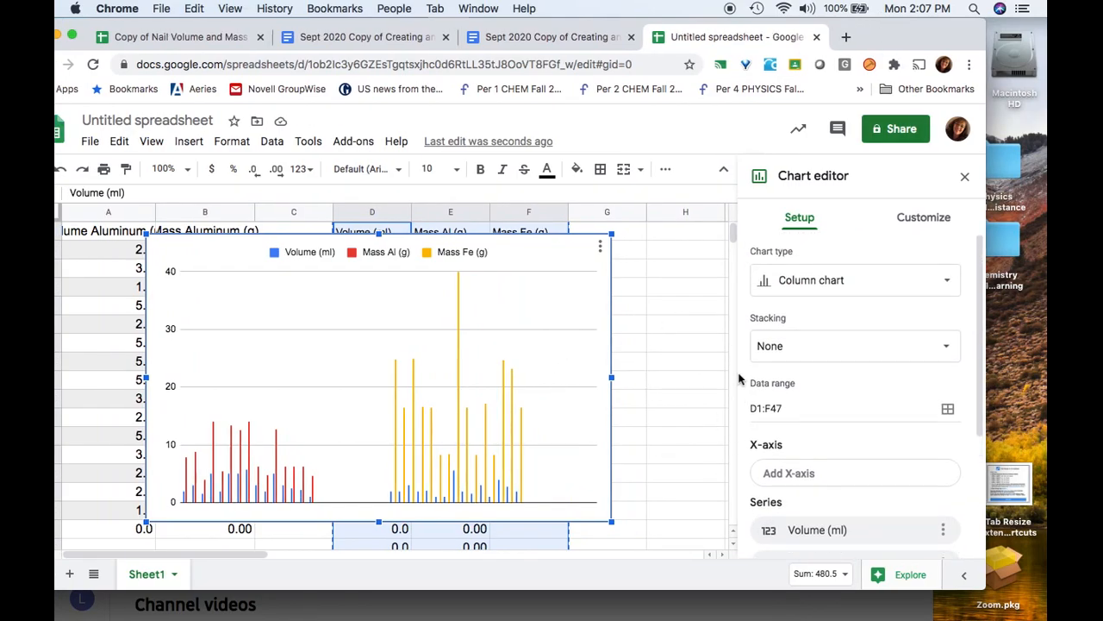
# Change the chart type to Scatter in the Chart editor
pyautogui.click(923, 280)
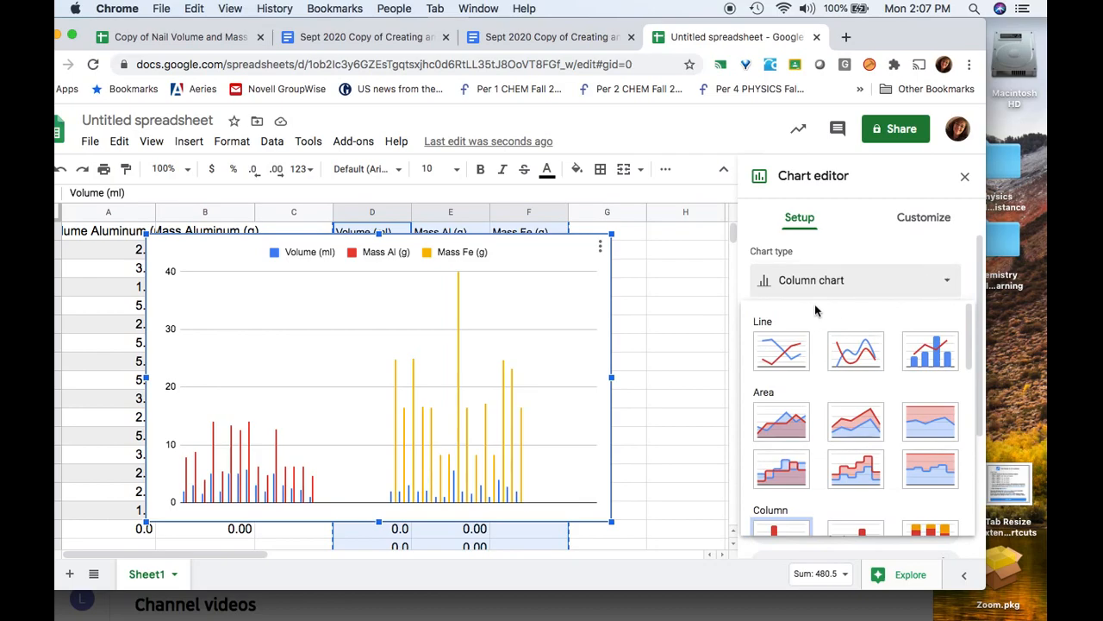
pyautogui.scroll(-2, 891, 464)
pyautogui.scroll(-6, 891, 464)
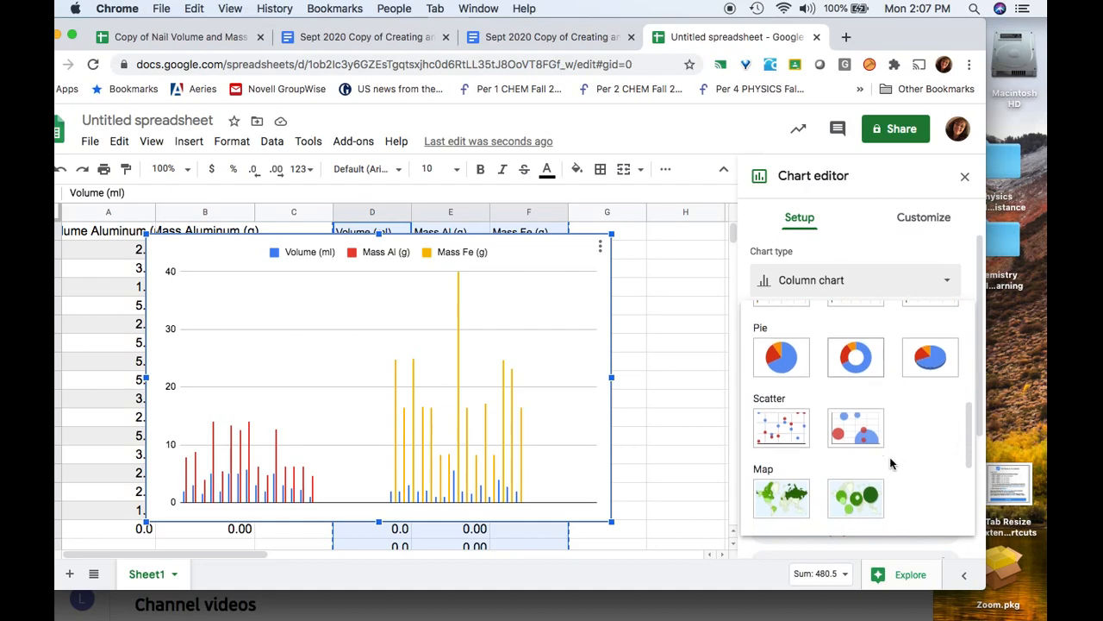
pyautogui.scroll(-1, 891, 464)
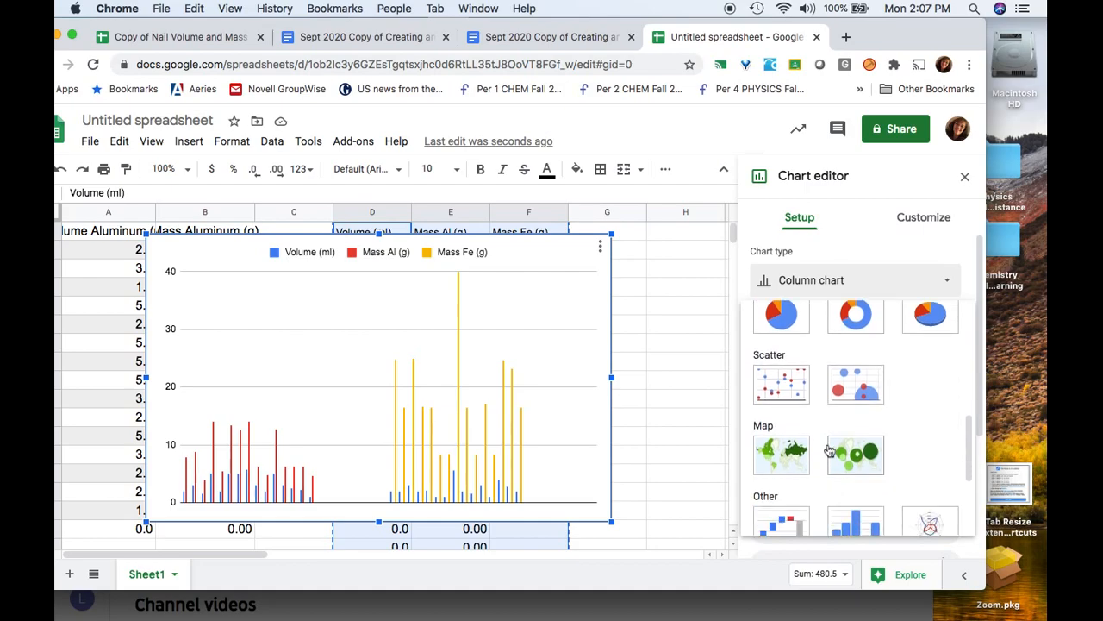
pyautogui.click(792, 375)
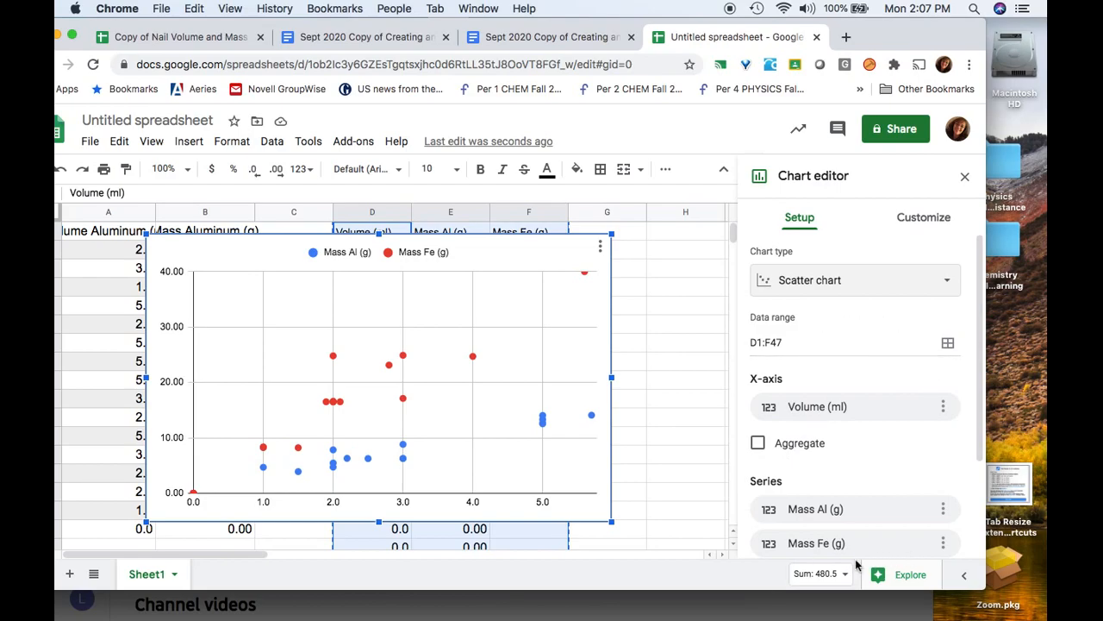
pyautogui.scroll(-3, 903, 418)
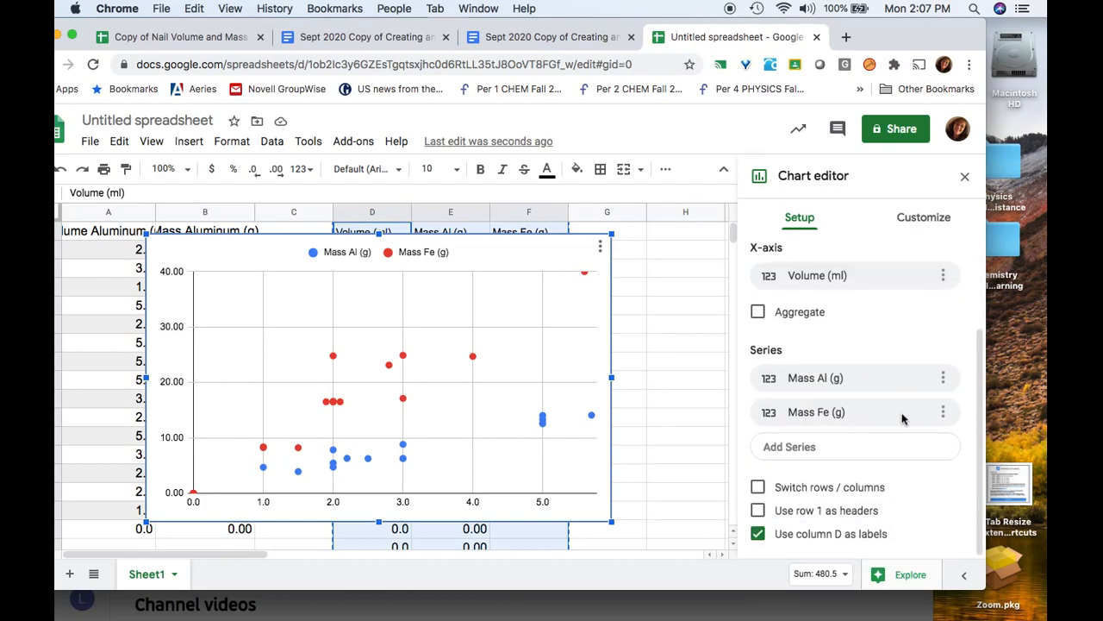
pyautogui.scroll(3, 902, 418)
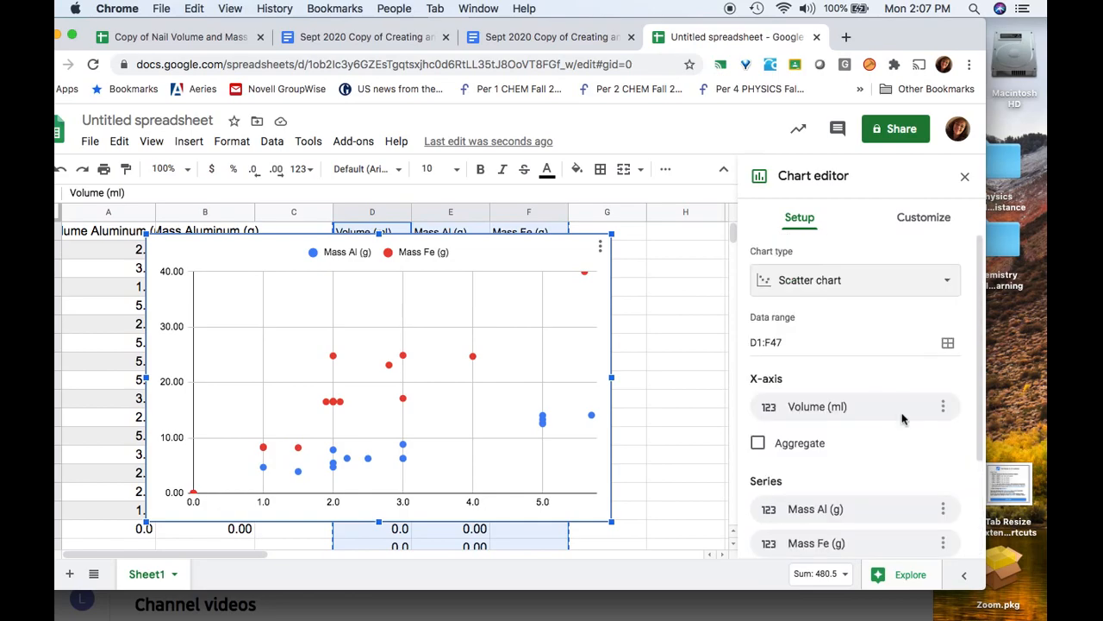
# In Customize > Chart & axis titles, select Chart title for editing
pyautogui.click(901, 224)
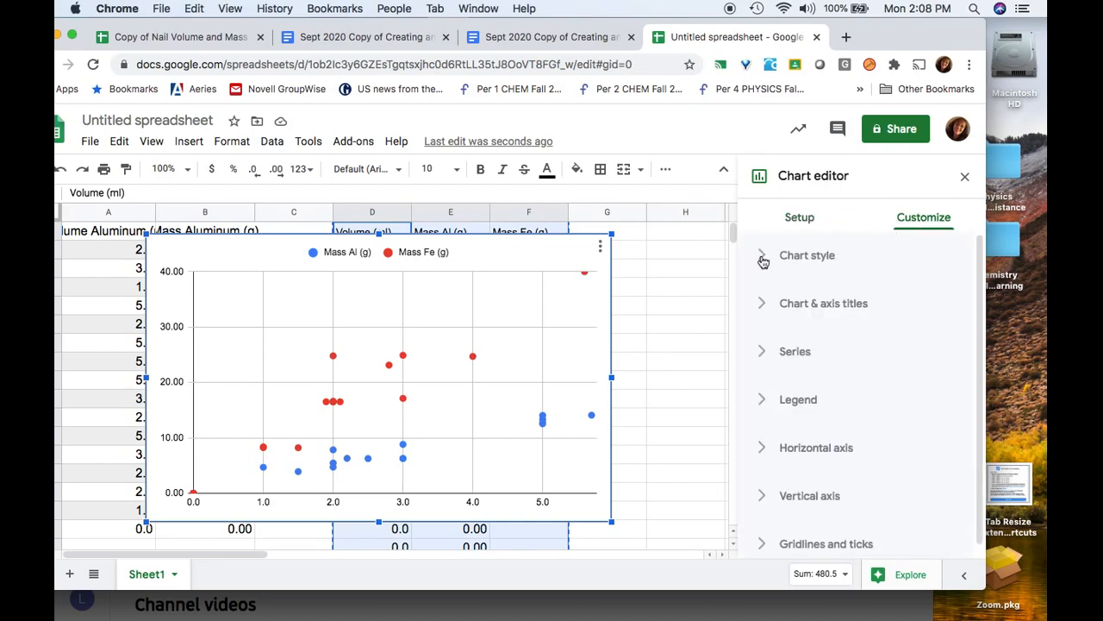
pyautogui.click(763, 259)
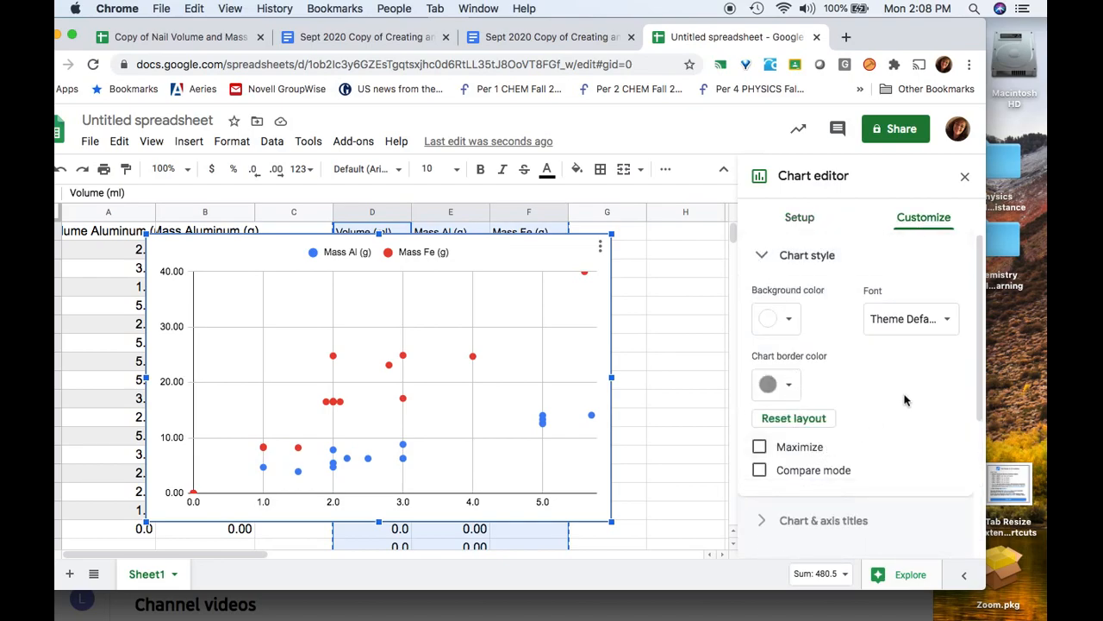
pyautogui.scroll(-3, 905, 397)
pyautogui.scroll(3, 904, 396)
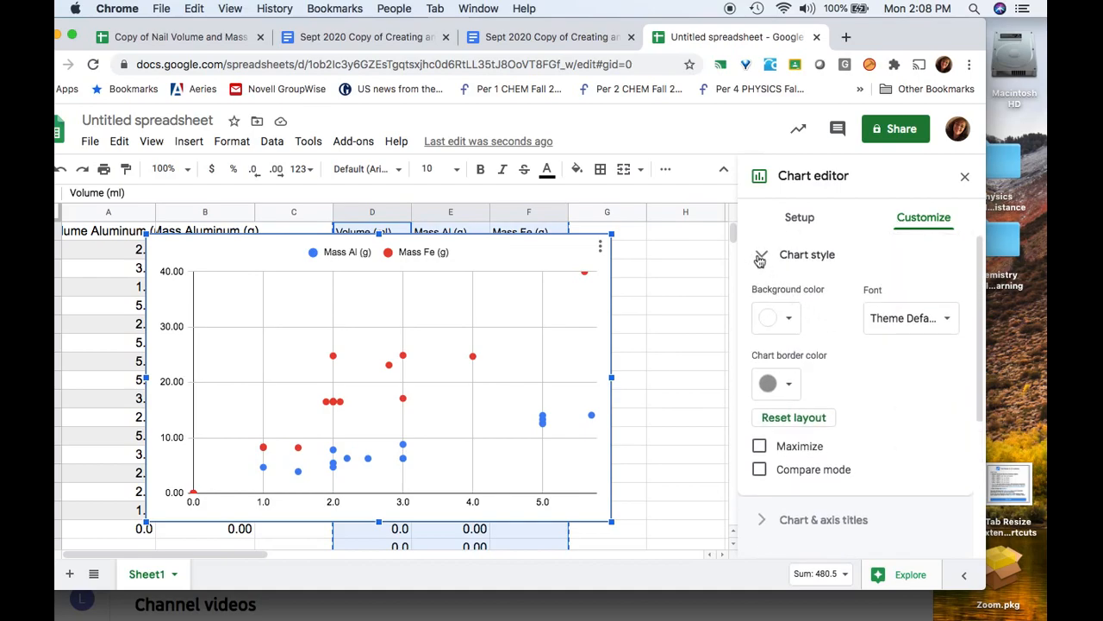
pyautogui.click(763, 259)
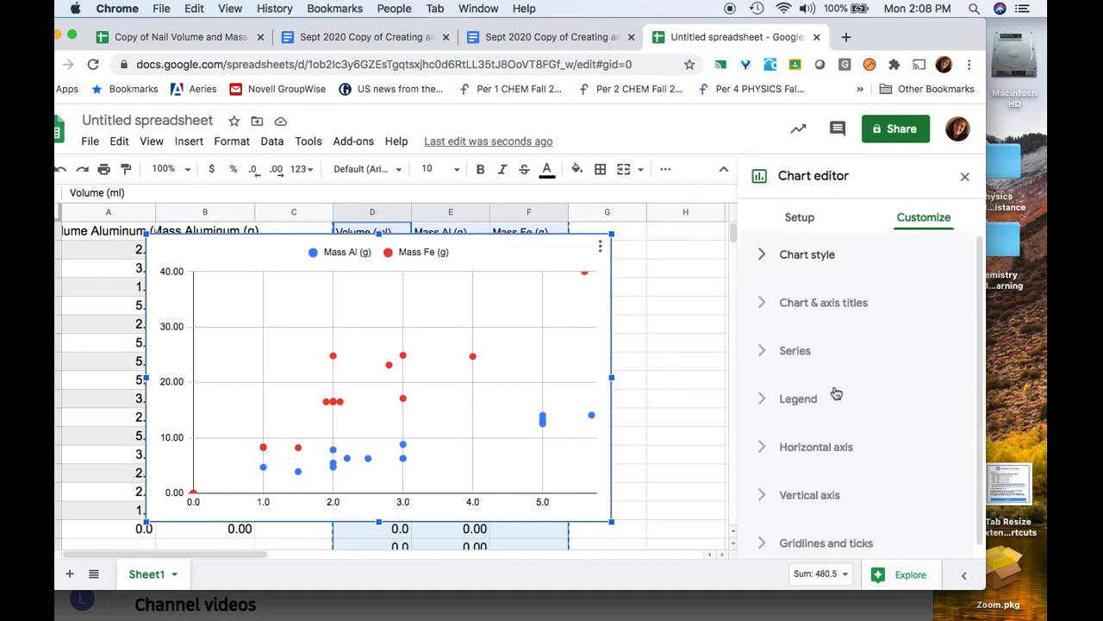
pyautogui.click(766, 295)
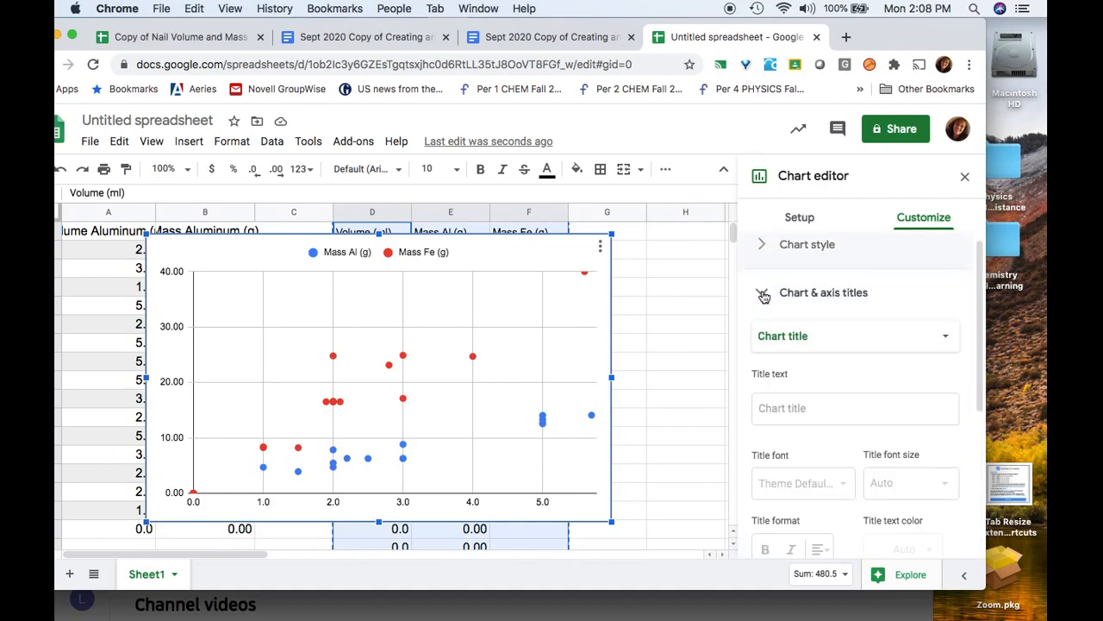
pyautogui.click(812, 337)
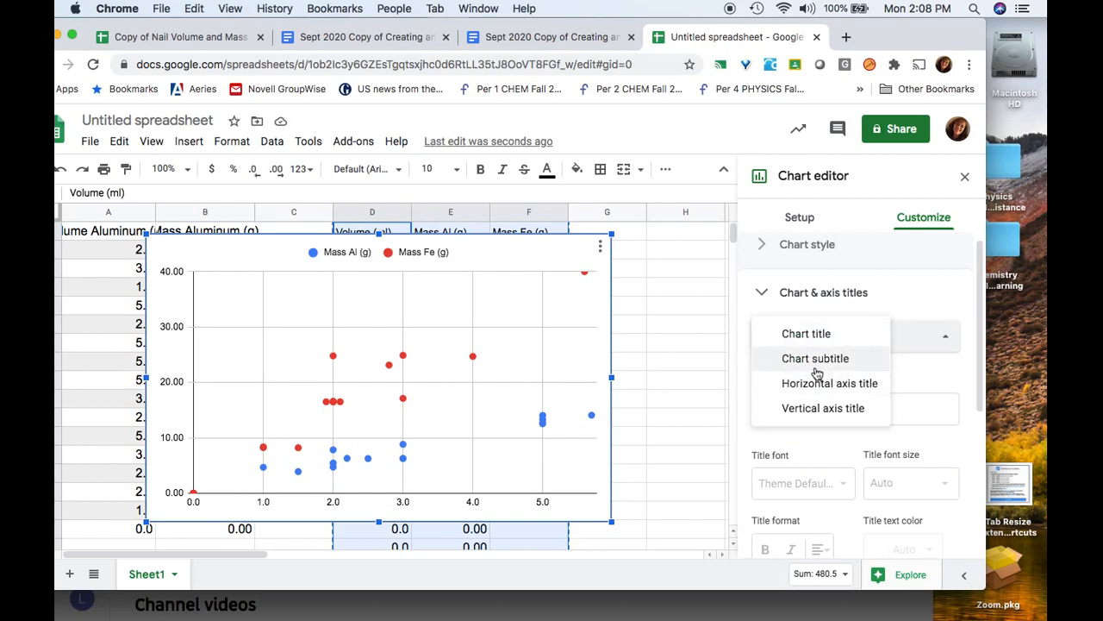
pyautogui.click(810, 340)
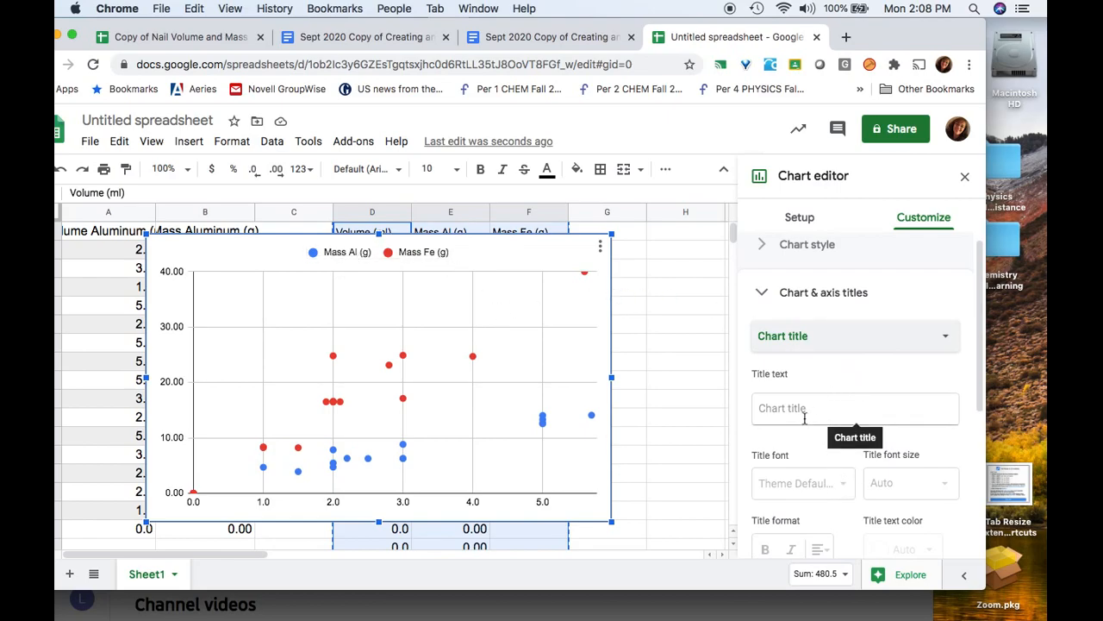
# Enter 'Relationship between' as the chart title, keeping the default font
pyautogui.scroll(-3, 783, 480)
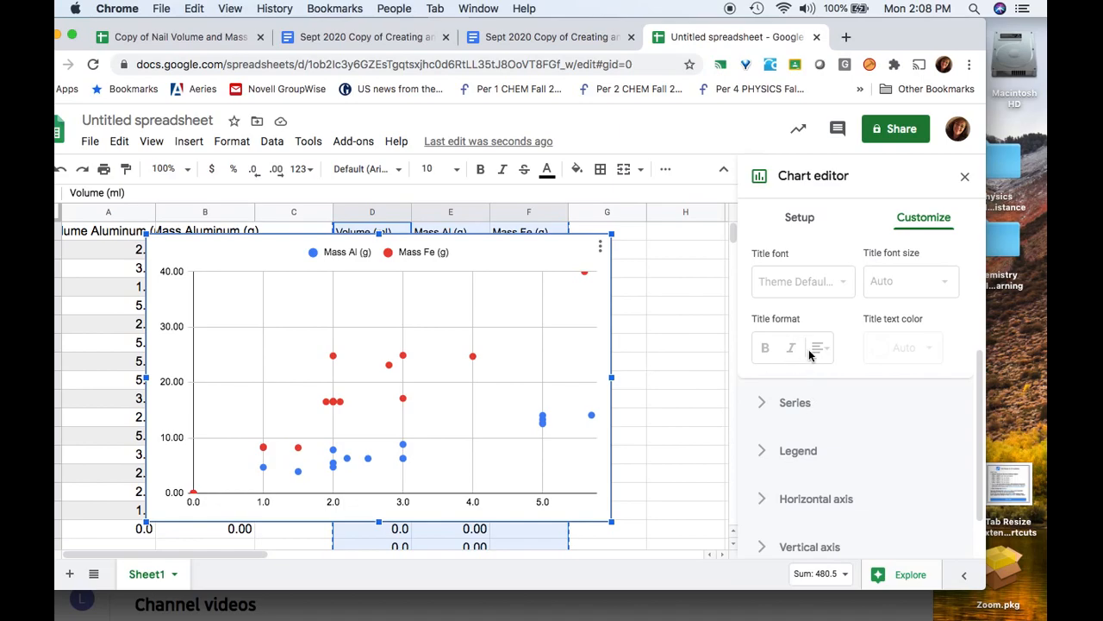
pyautogui.scroll(3, 810, 354)
pyautogui.click(794, 408)
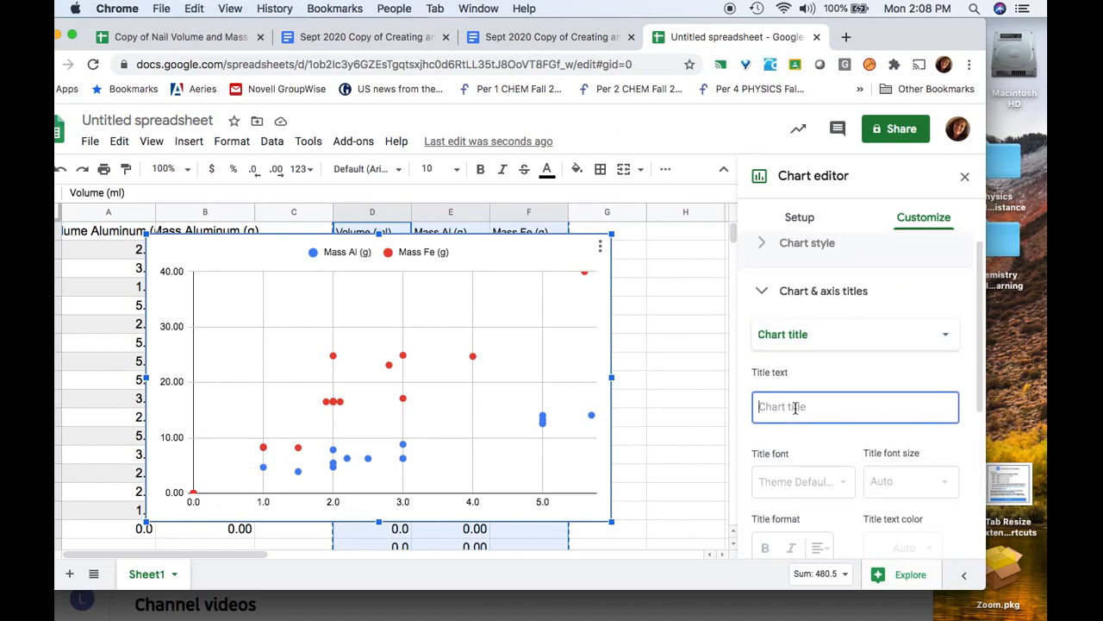
pyautogui.write('Relationship beween')
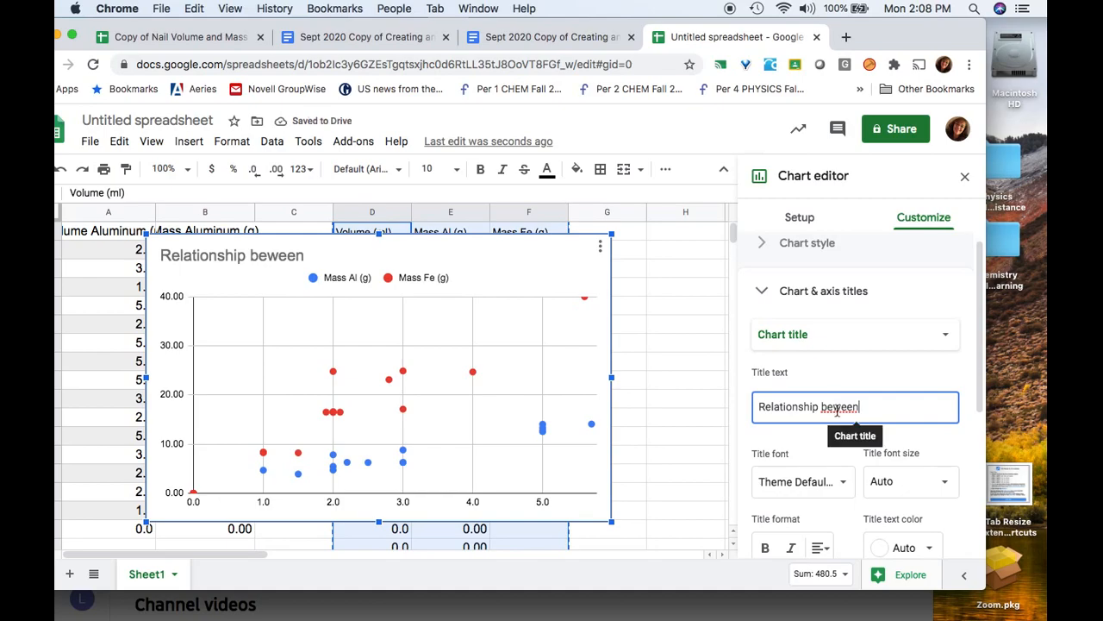
pyautogui.click(834, 412)
pyautogui.write('t')
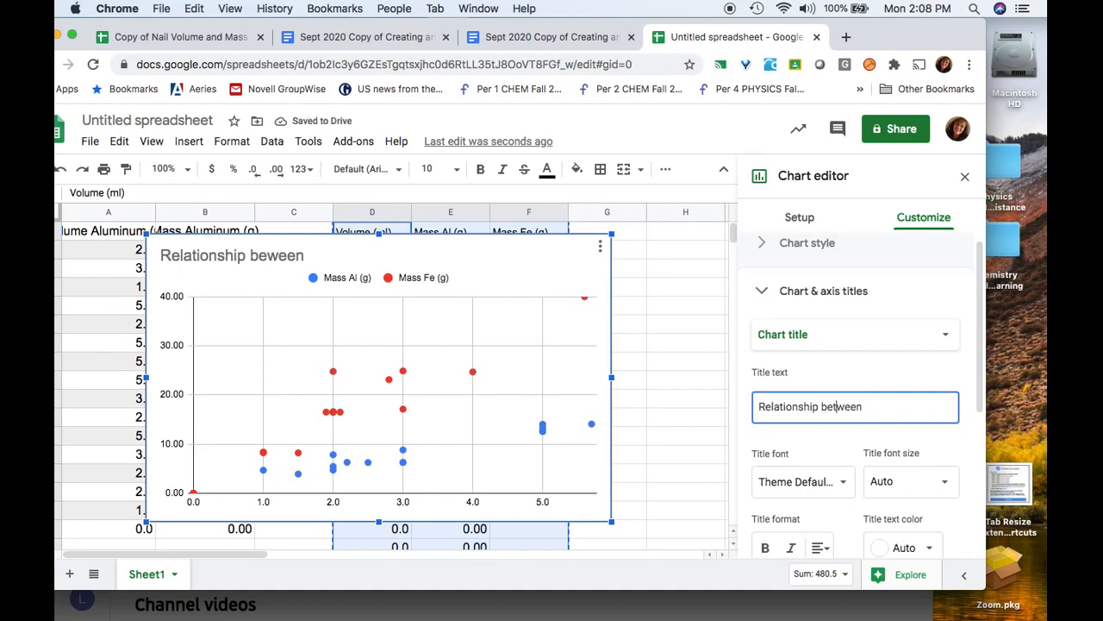
pyautogui.click(832, 471)
pyautogui.click(822, 457)
# Expand the horizontal axis options and reopen the Chart & axis titles section
pyautogui.scroll(-3, 821, 457)
pyautogui.click(820, 457)
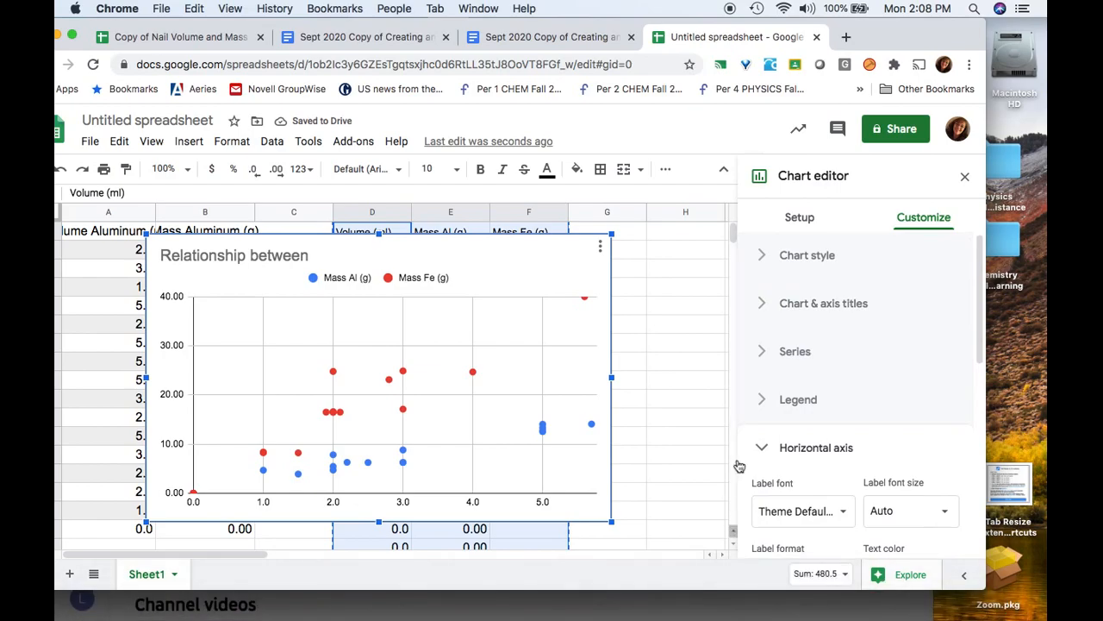
pyautogui.click(763, 310)
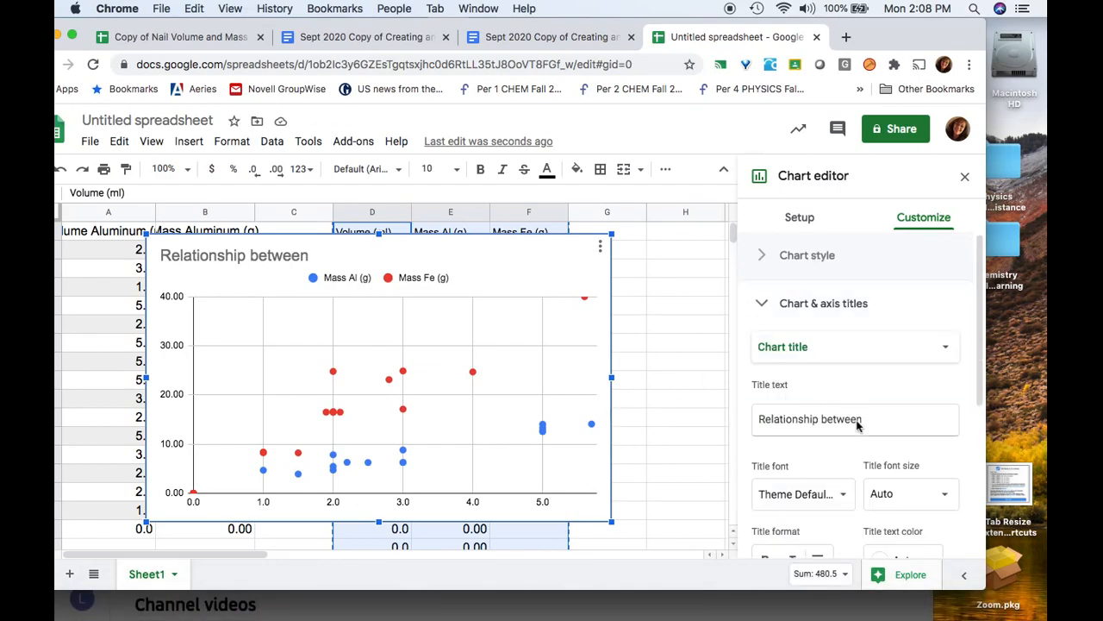
pyautogui.scroll(-5, 849, 459)
pyautogui.scroll(4, 849, 459)
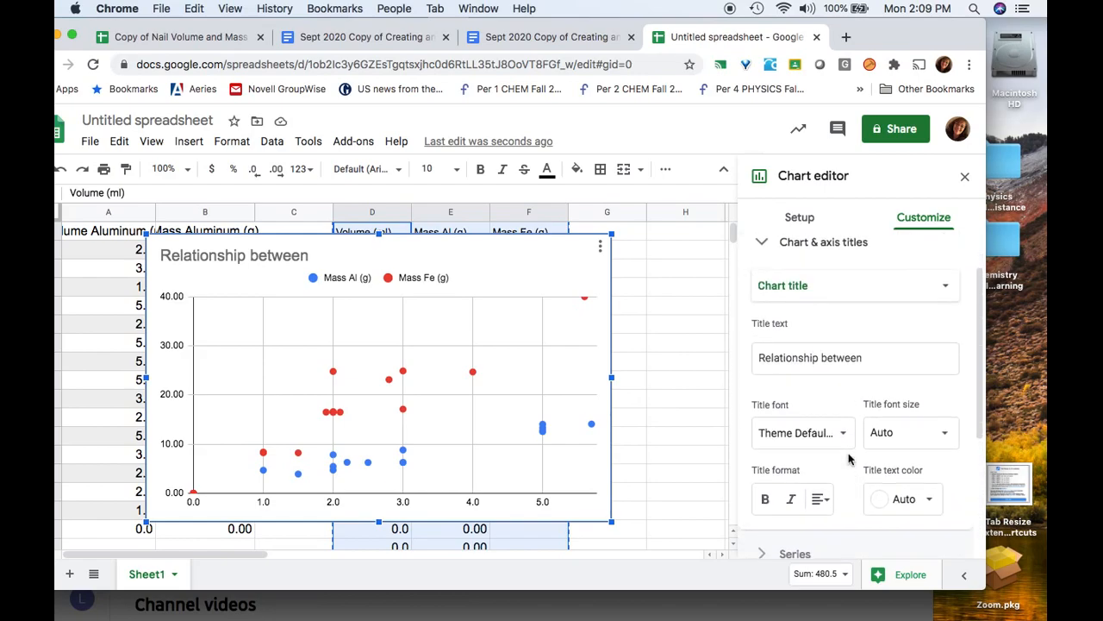
pyautogui.scroll(2, 849, 459)
pyautogui.scroll(-1, 860, 440)
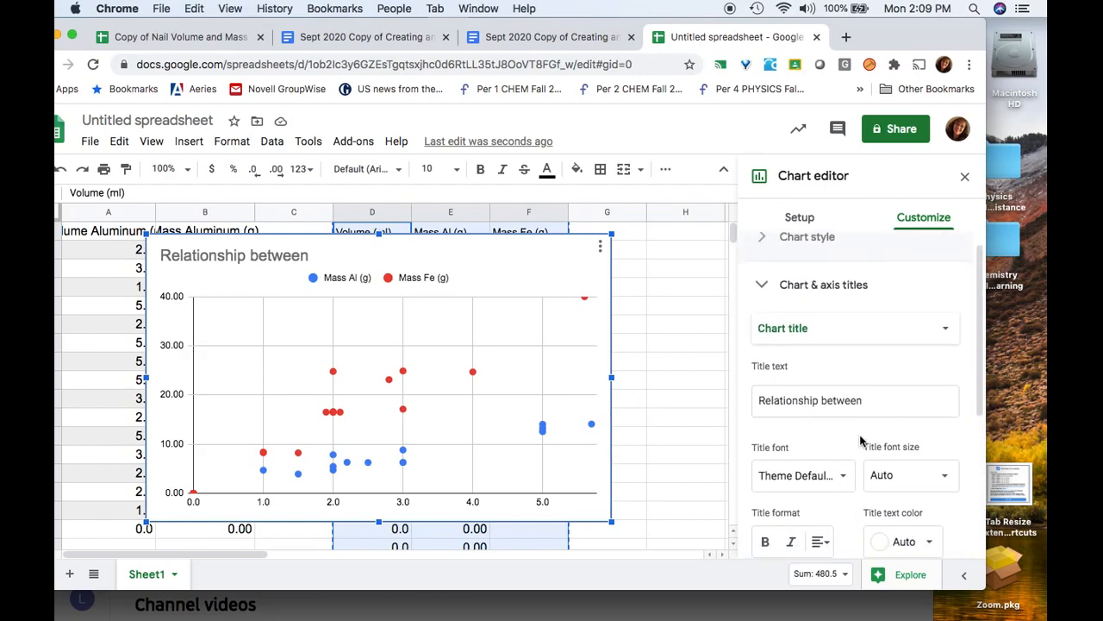
pyautogui.scroll(-1, 860, 441)
# Title the horizontal axis 'Volume (ml)' and the vertical axis 'Mass (g)', then drag the chart larger
pyautogui.click(946, 271)
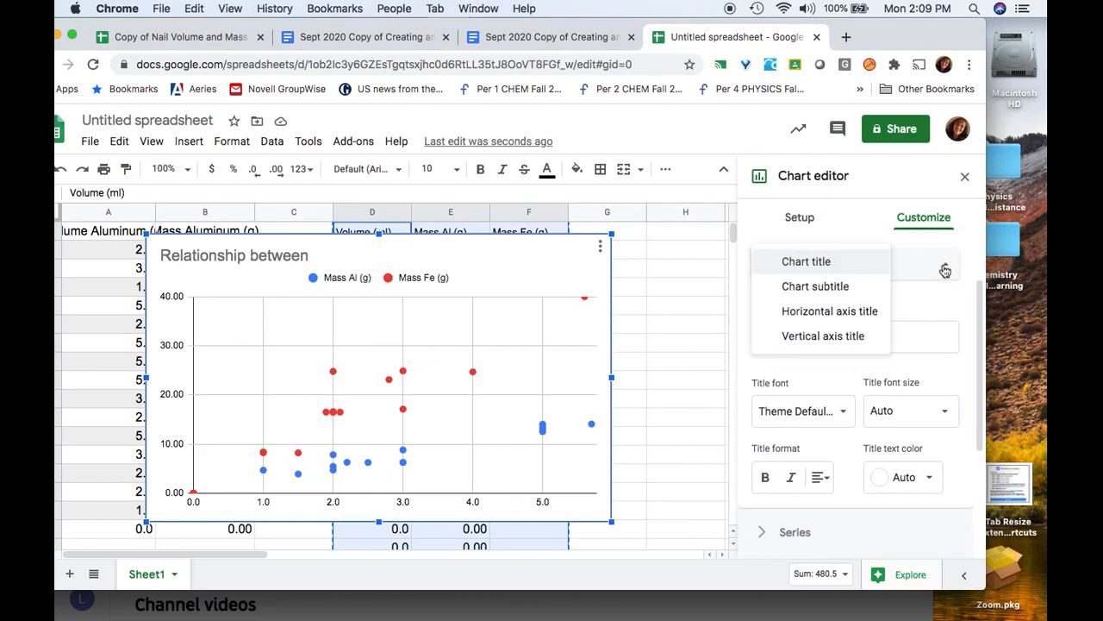
pyautogui.click(845, 312)
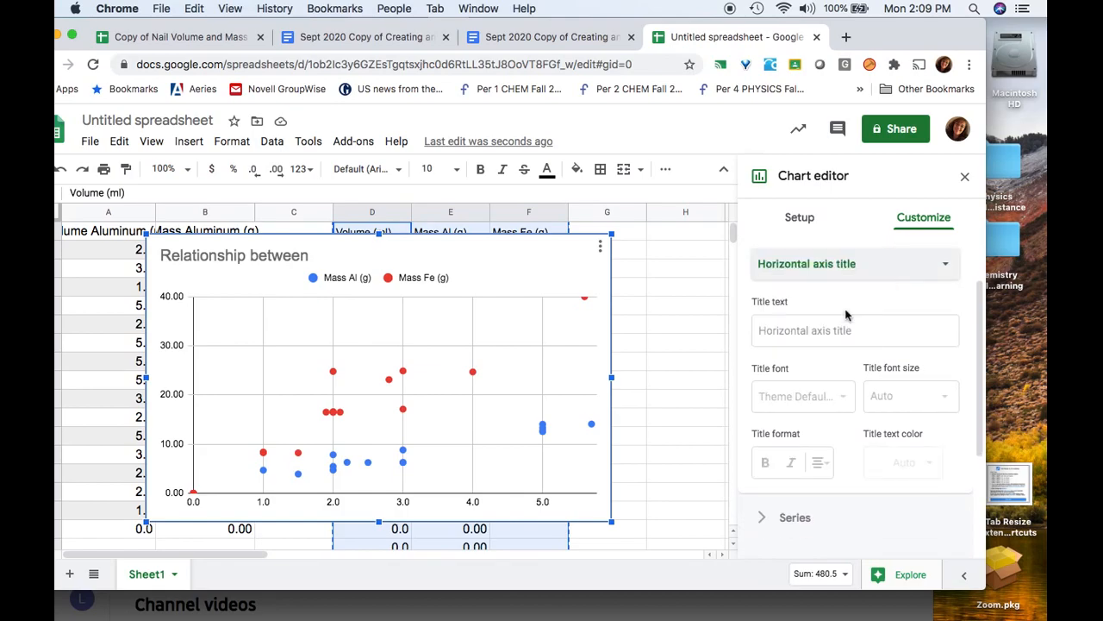
pyautogui.click(852, 335)
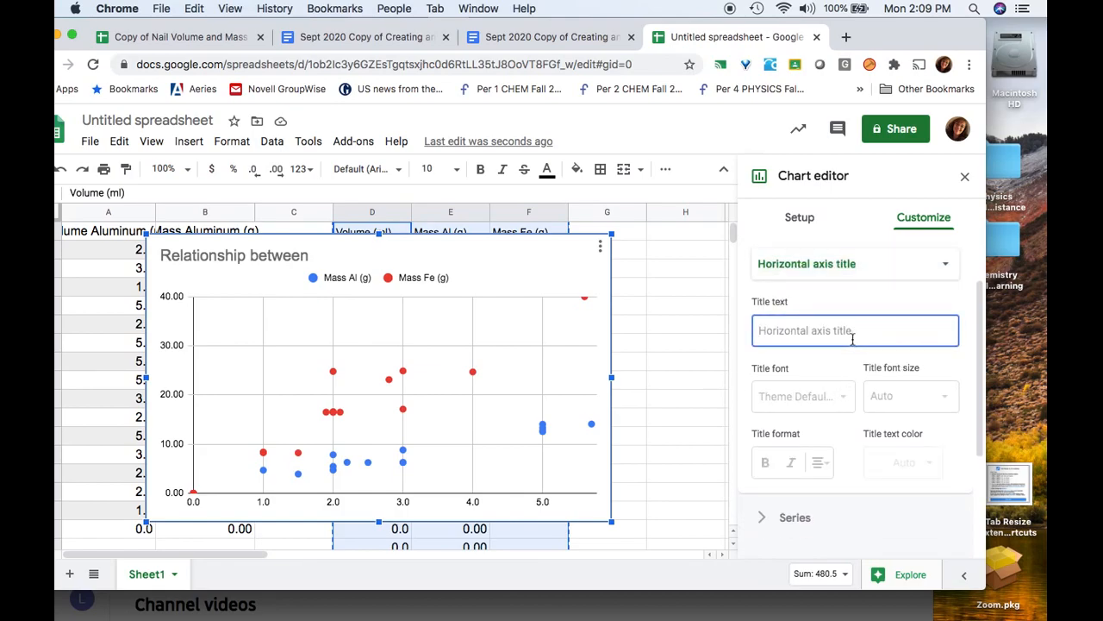
pyautogui.write('Volume (ml')
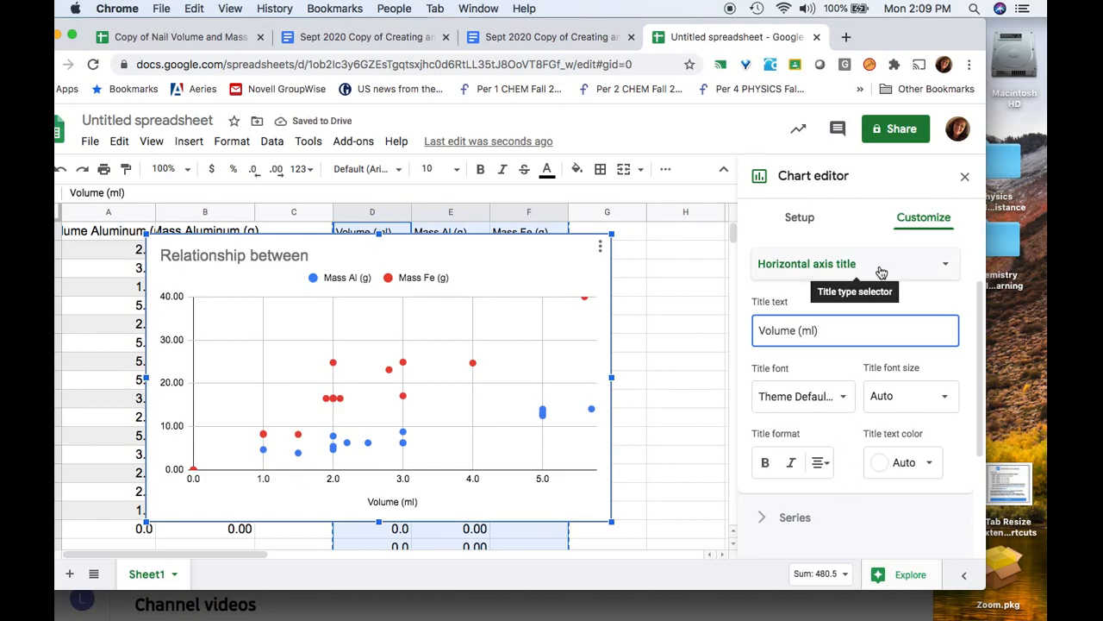
pyautogui.click(881, 271)
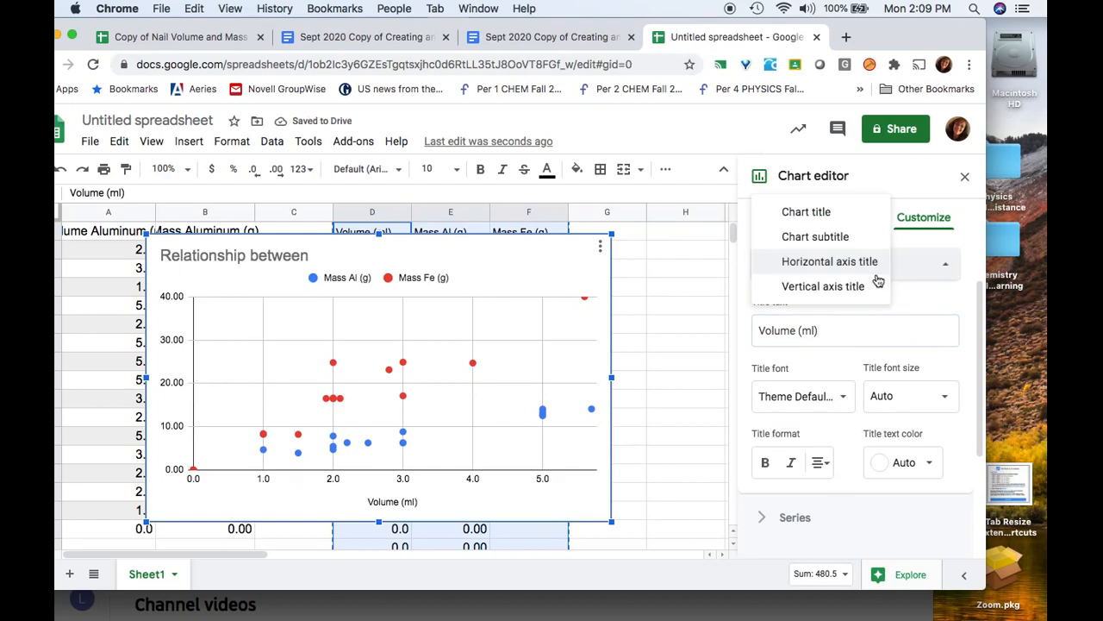
pyautogui.click(856, 286)
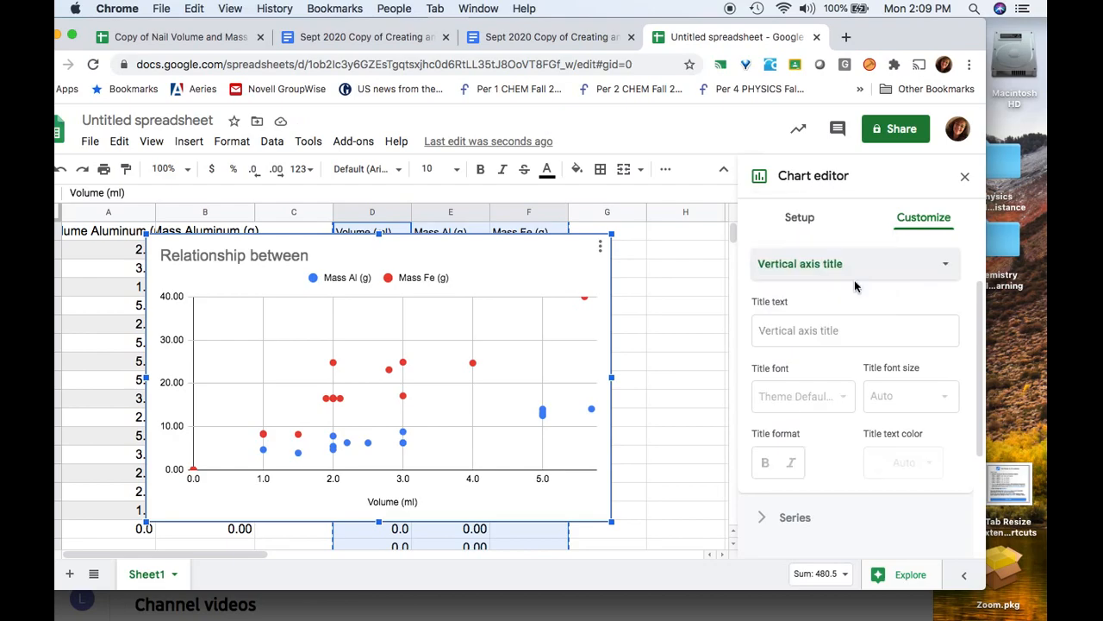
pyautogui.click(834, 332)
pyautogui.write('Mass (g')
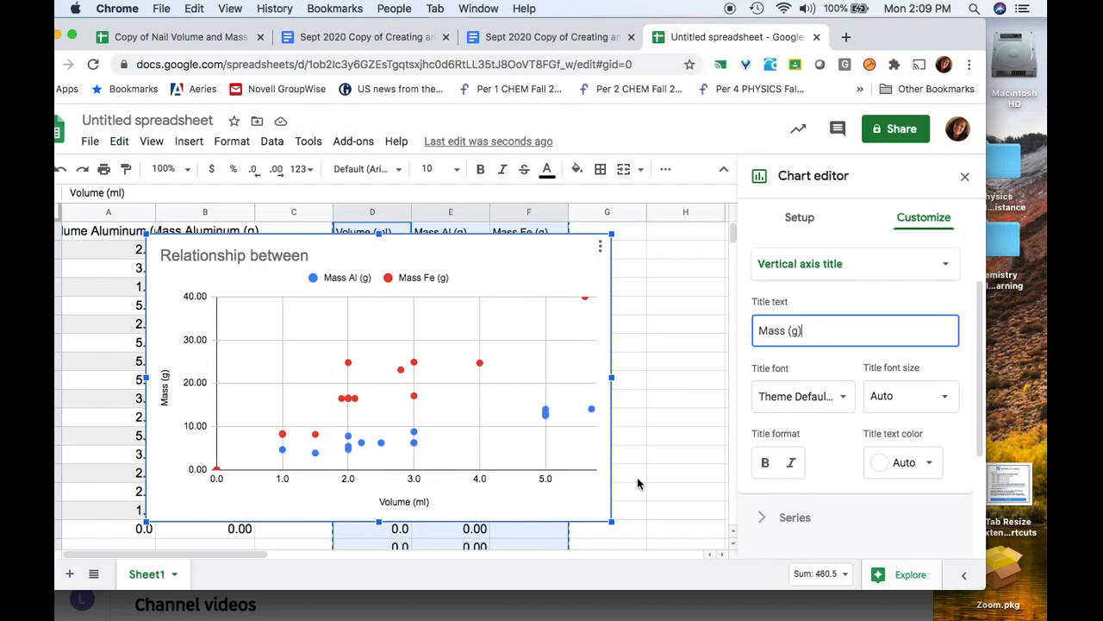
pyautogui.moveTo(614, 520); pyautogui.dragTo(656, 547)
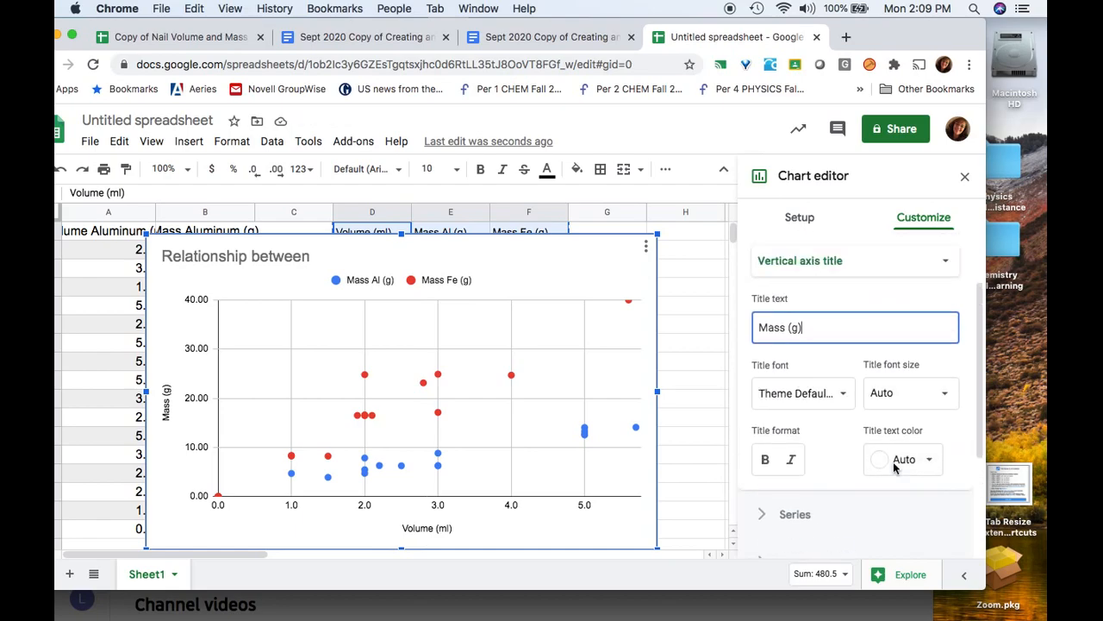
pyautogui.scroll(2, 893, 461)
# Set the horizontal axis range to a minimum of 0 and a maximum of 6
pyautogui.click(762, 270)
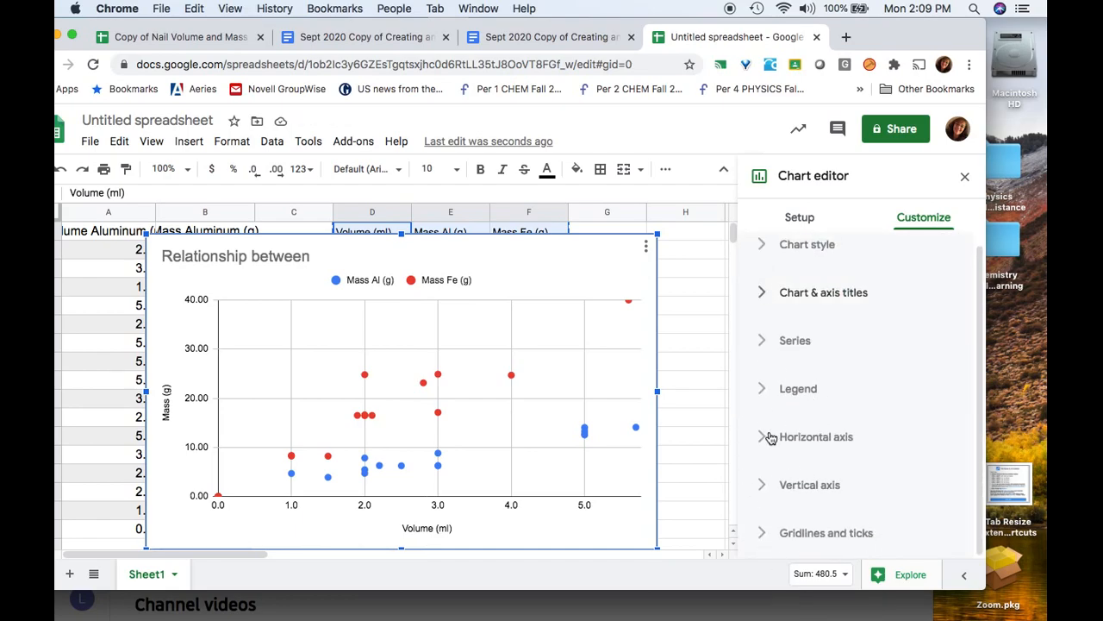
pyautogui.click(767, 434)
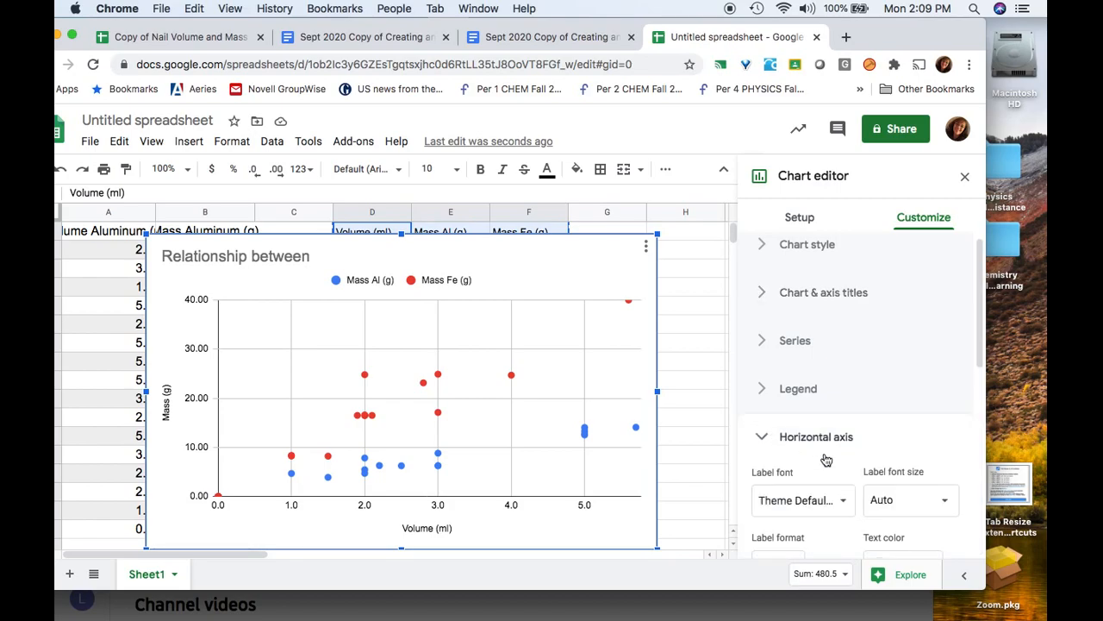
pyautogui.scroll(-5, 827, 458)
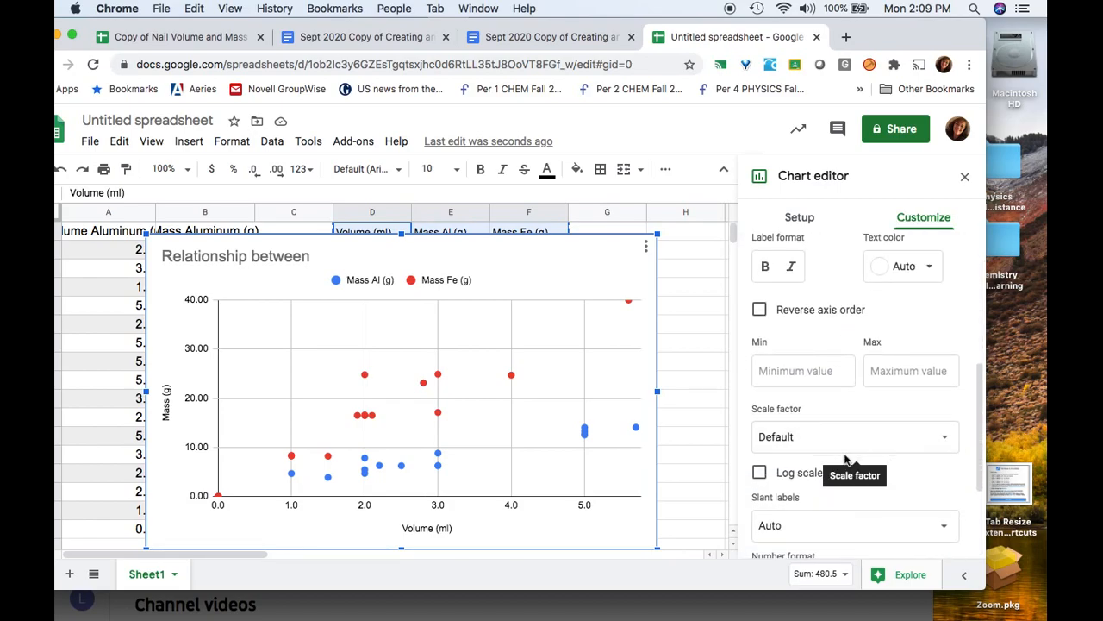
pyautogui.click(798, 373)
pyautogui.scroll(3, 798, 373)
pyautogui.scroll(-5, 798, 376)
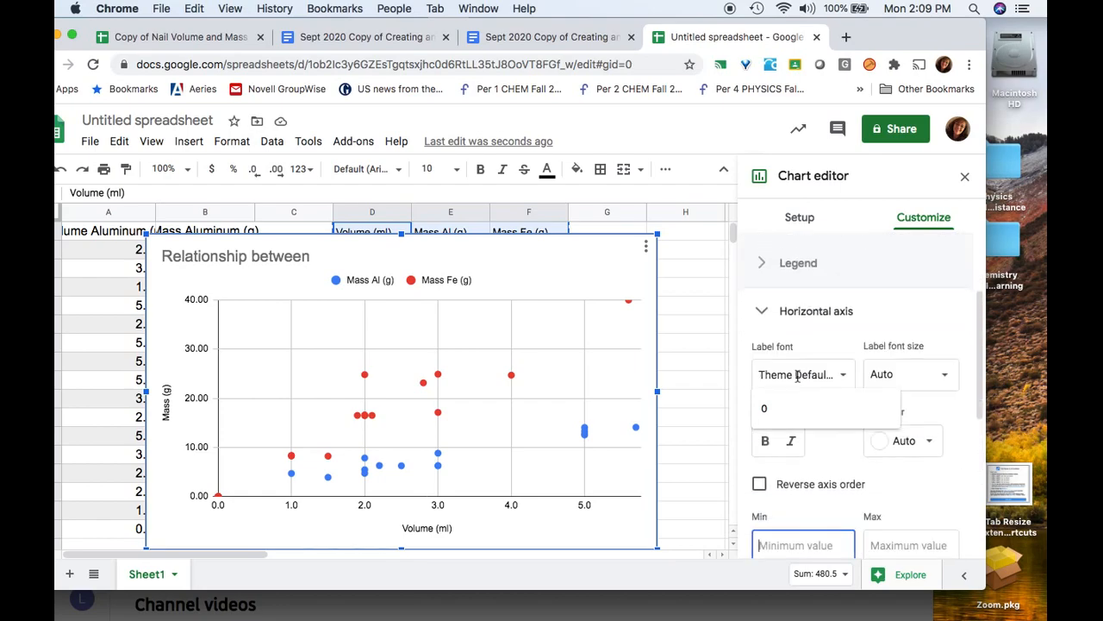
pyautogui.write('0')
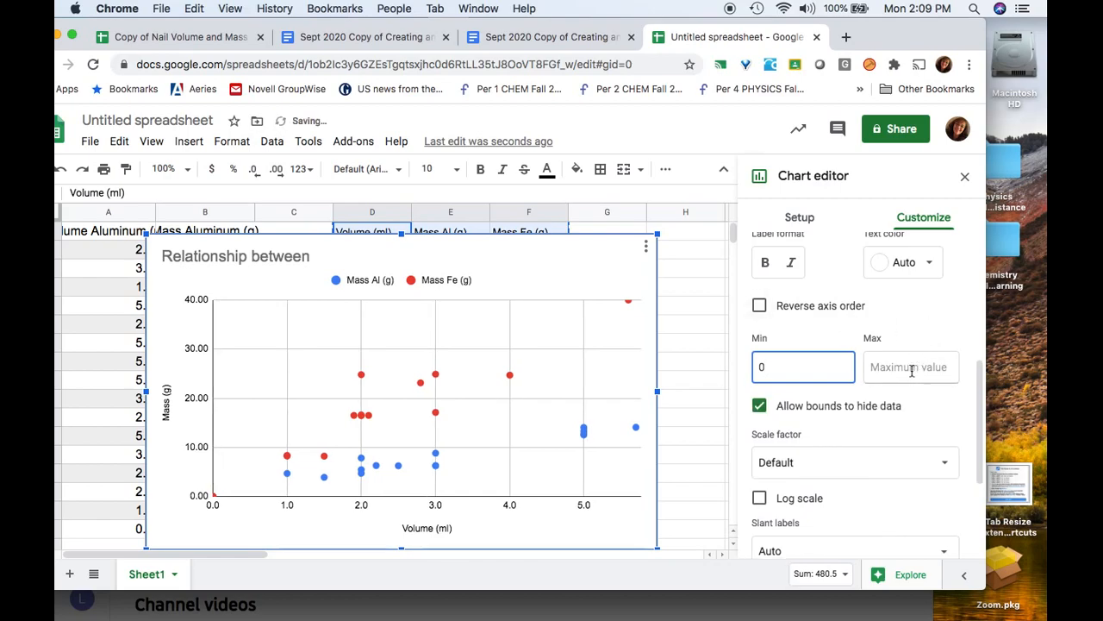
pyautogui.click(911, 371)
pyautogui.write('6')
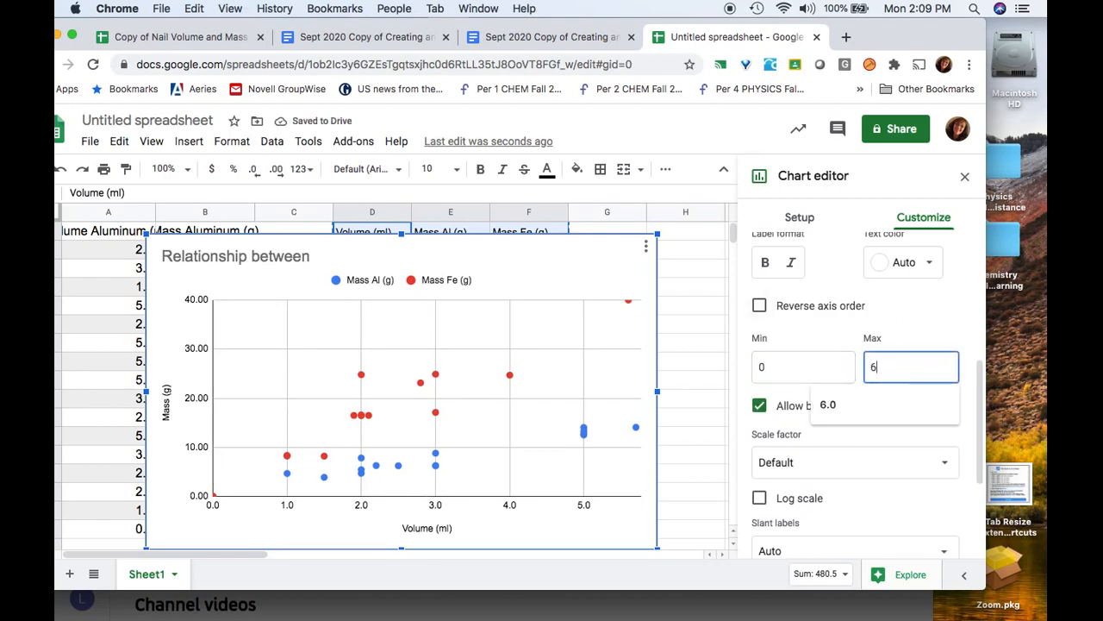
pyautogui.click(920, 407)
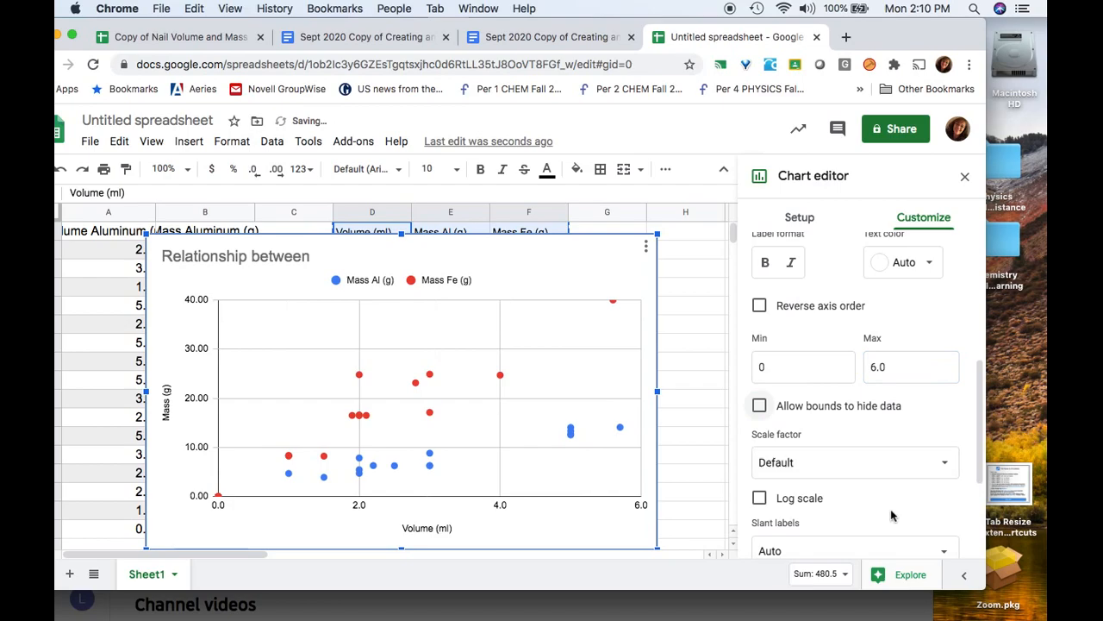
pyautogui.scroll(-3, 818, 456)
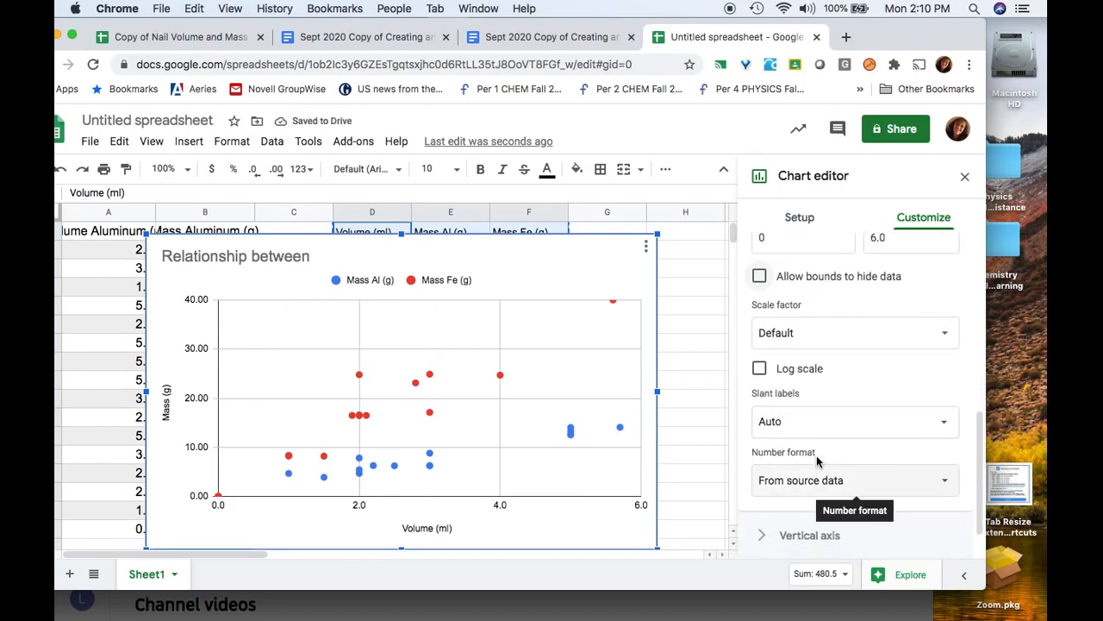
pyautogui.scroll(2, 818, 462)
pyautogui.scroll(-2, 819, 462)
pyautogui.scroll(6, 818, 457)
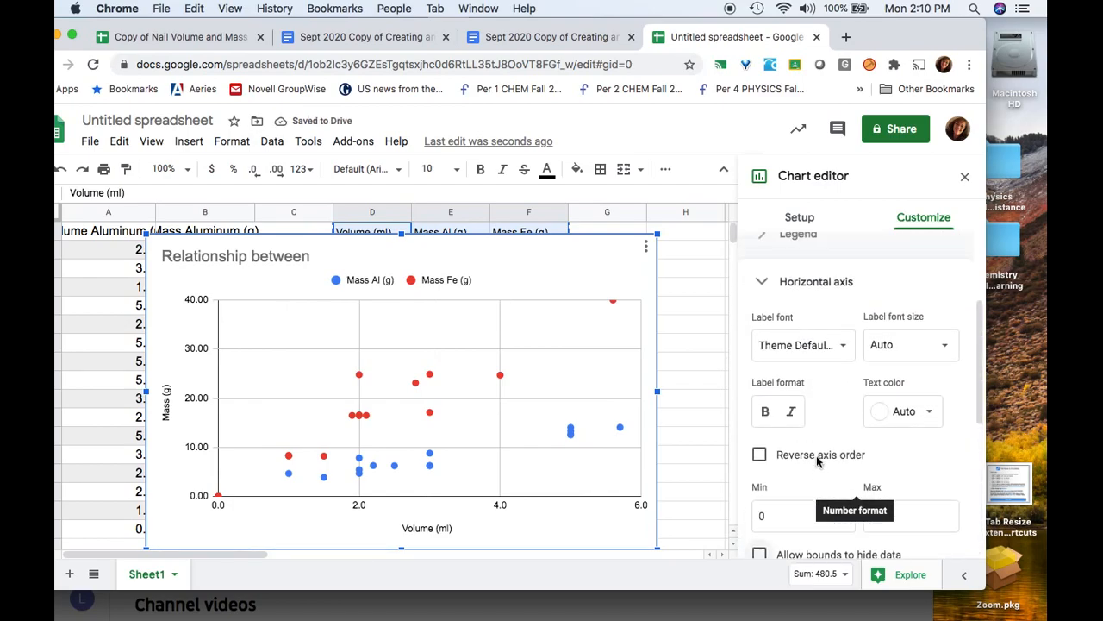
pyautogui.click(774, 367)
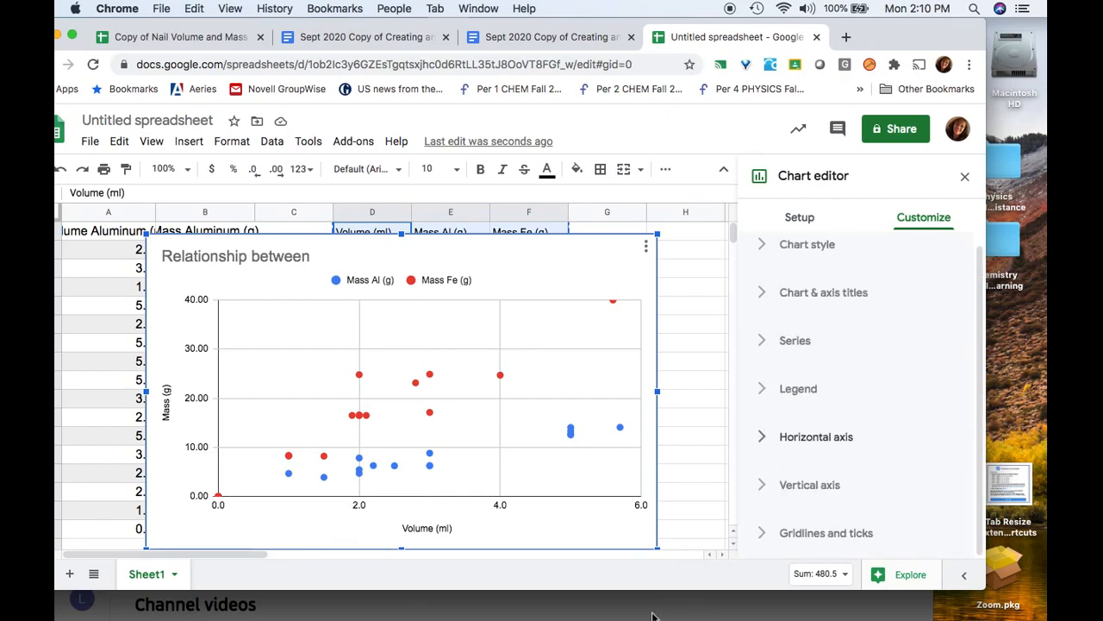
# Set the vertical axis range to a minimum of 0 and a maximum of 45
pyautogui.click(760, 488)
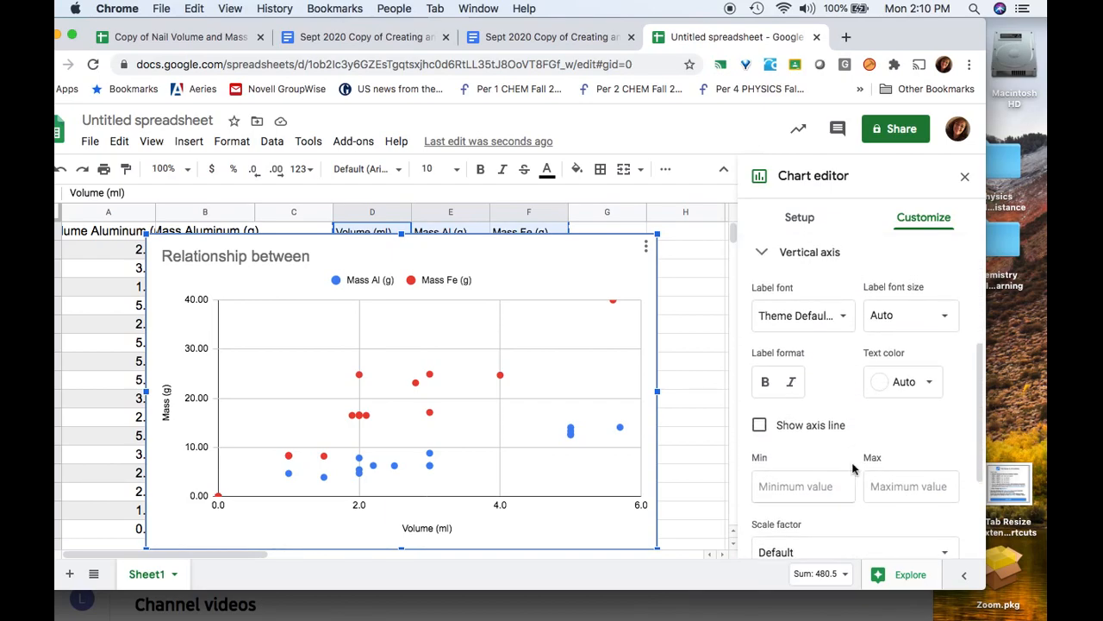
pyautogui.click(835, 473)
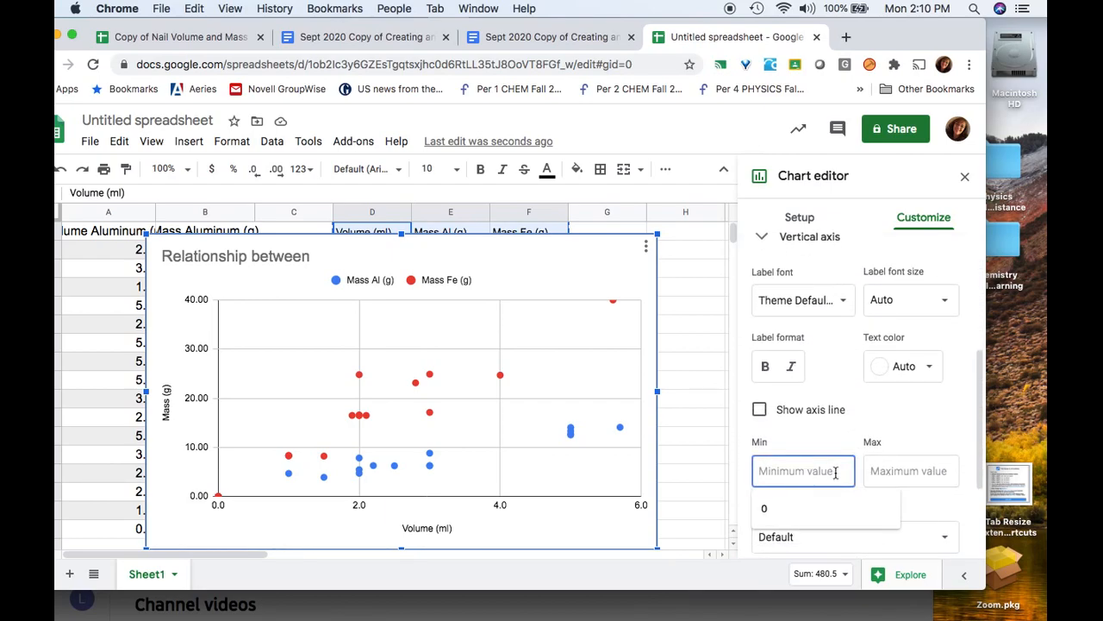
pyautogui.write('0')
pyautogui.click(906, 470)
pyautogui.write('45')
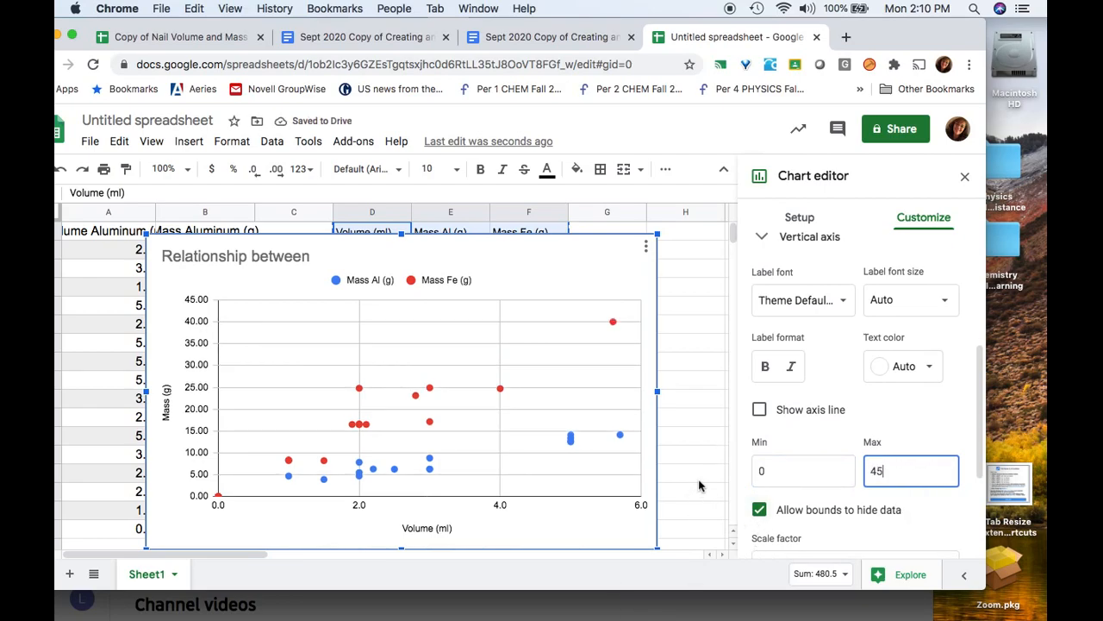
pyautogui.scroll(-2, 701, 479)
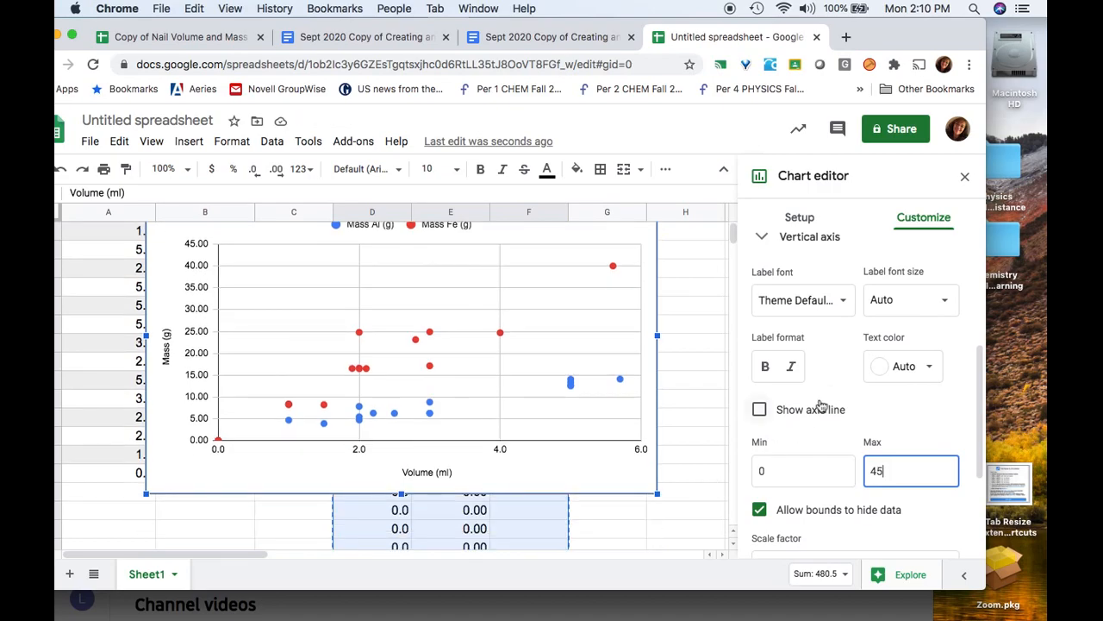
pyautogui.scroll(-1, 834, 401)
pyautogui.scroll(3, 834, 401)
pyautogui.scroll(-1, 834, 401)
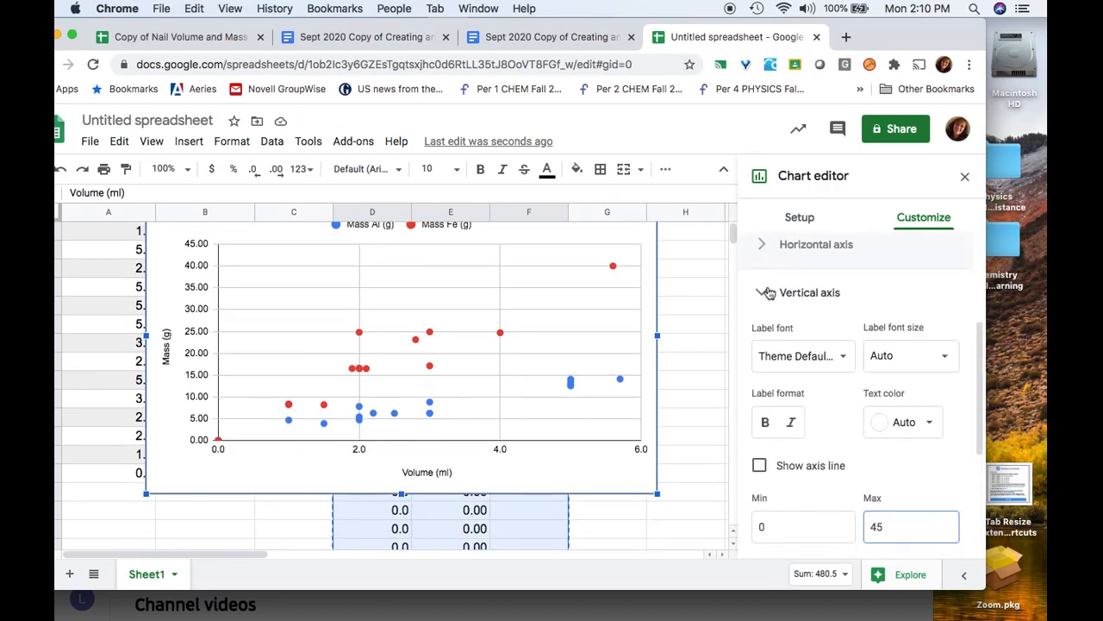
pyautogui.click(767, 292)
# Space the major gridlines by a fixed step of 1 with 10 minor gridlines per interval
pyautogui.click(797, 533)
pyautogui.scroll(-4, 829, 482)
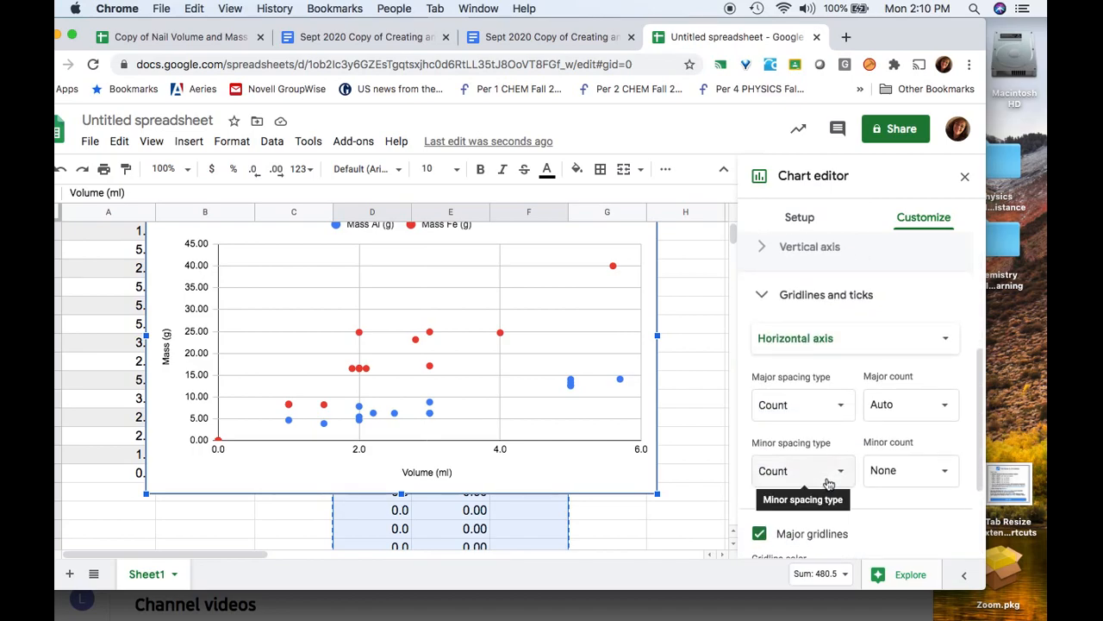
pyautogui.click(892, 355)
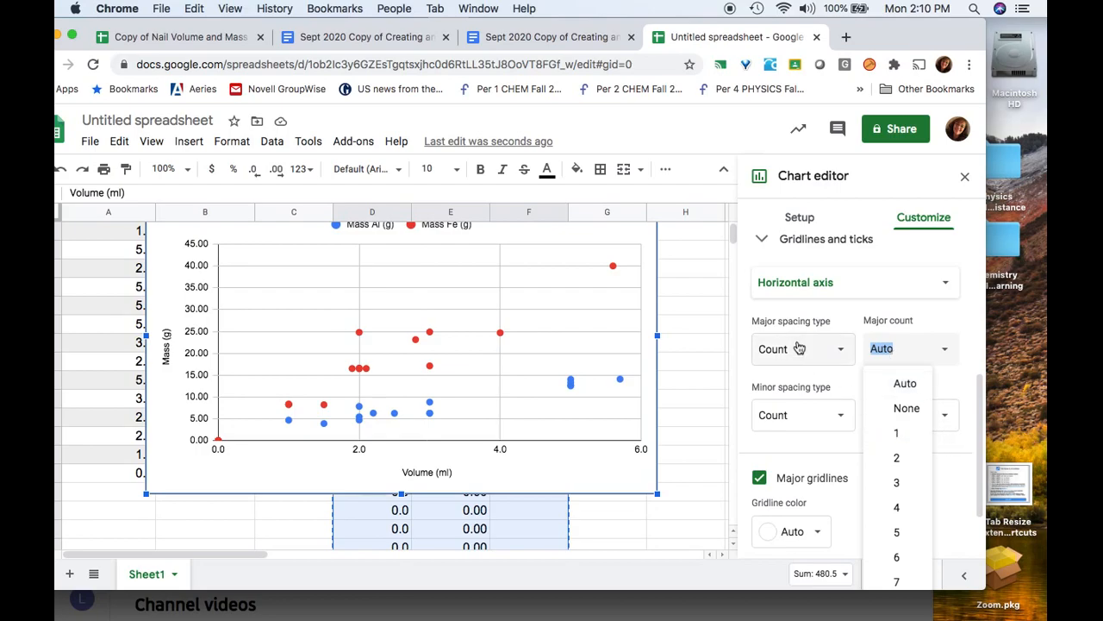
pyautogui.click(842, 356)
pyautogui.click(793, 321)
pyautogui.click(883, 349)
pyautogui.write('1')
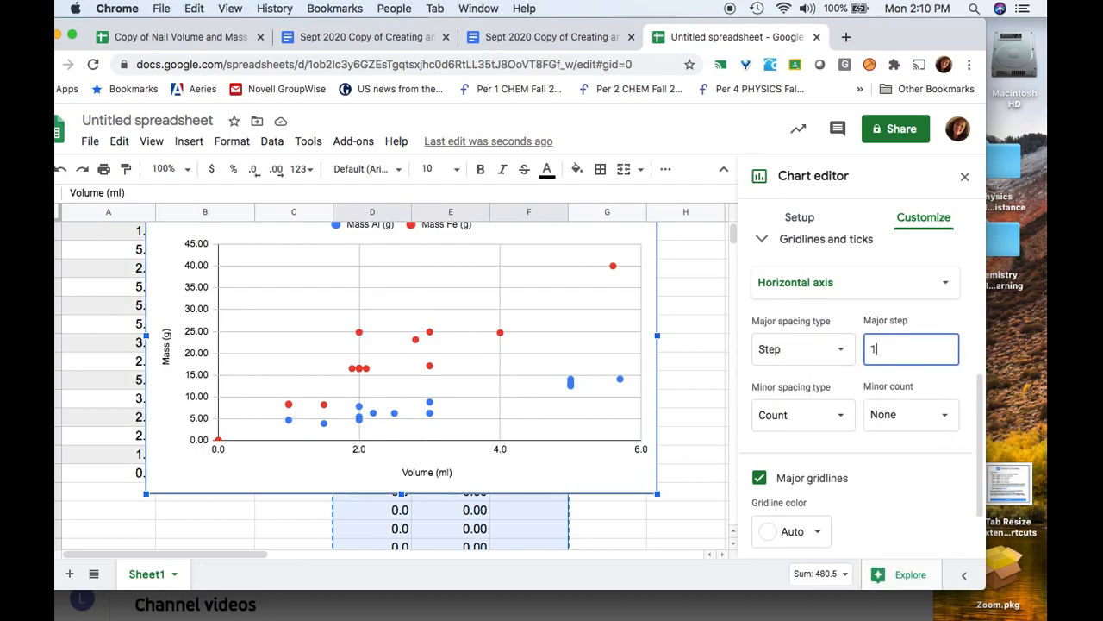
pyautogui.click(830, 418)
pyautogui.click(906, 414)
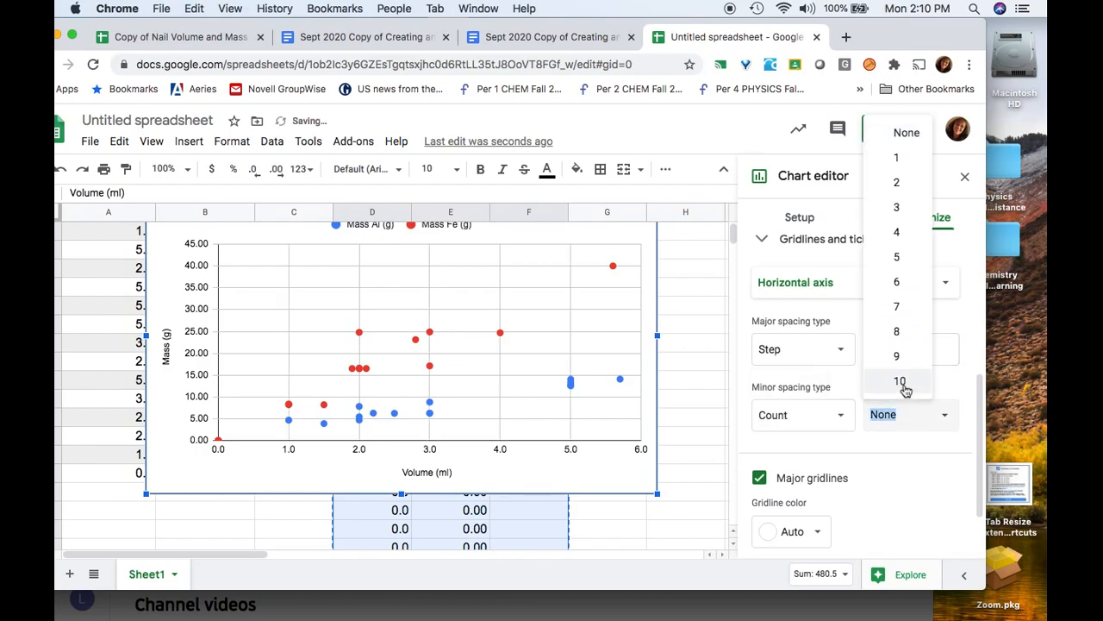
pyautogui.click(903, 383)
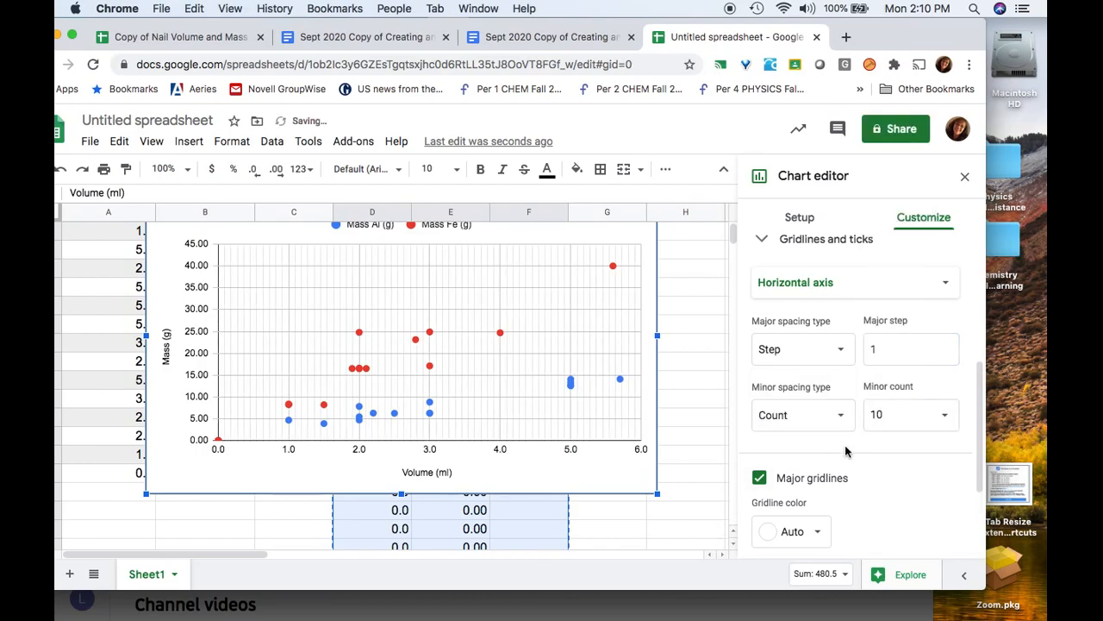
pyautogui.scroll(2, 808, 298)
pyautogui.scroll(-1, 807, 298)
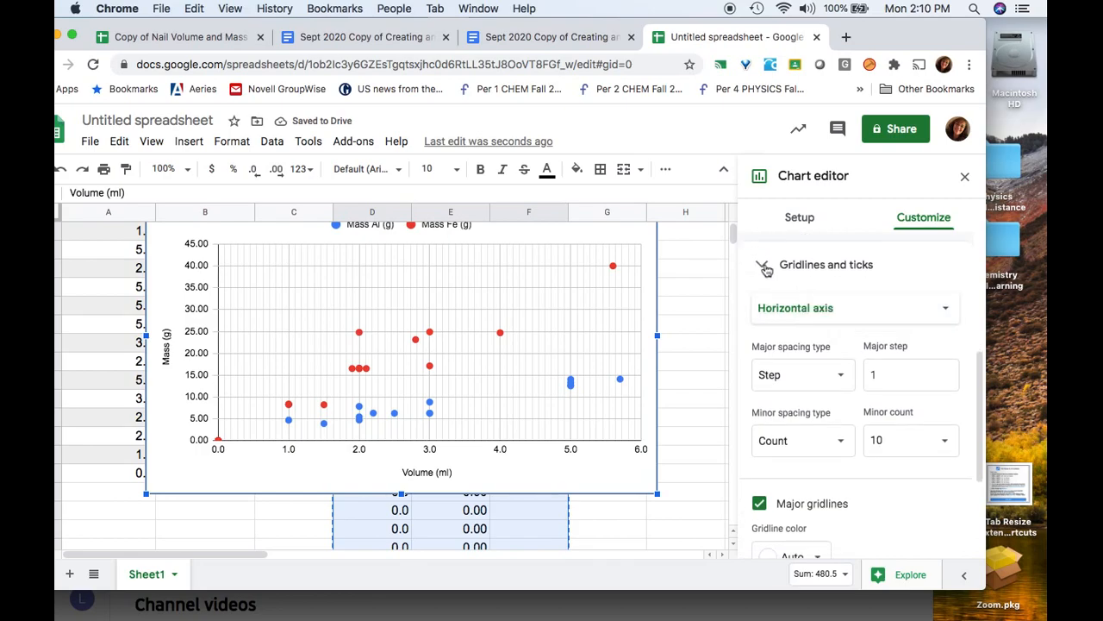
pyautogui.click(765, 268)
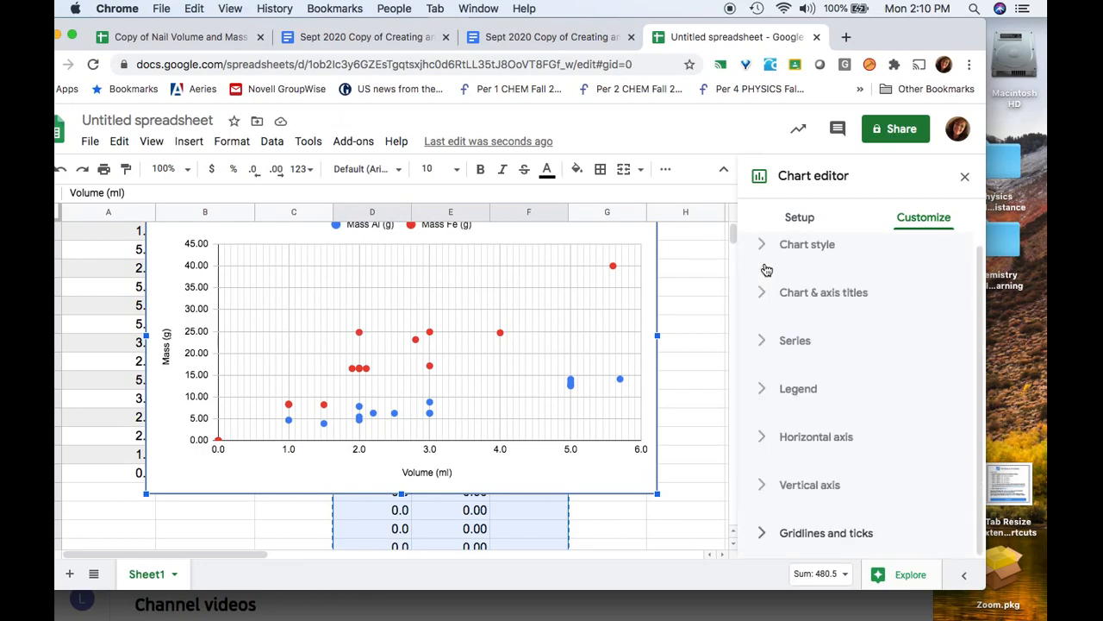
# Give the vertical axis gridlines a major step of 5 with 10 minor gridlines
pyautogui.click(766, 531)
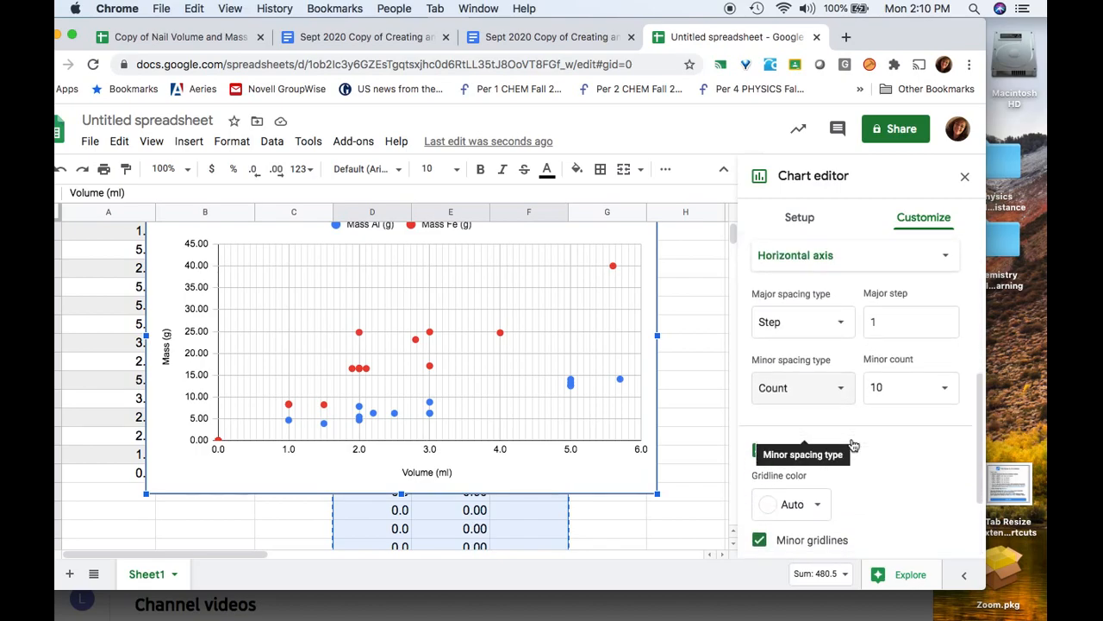
pyautogui.click(949, 249)
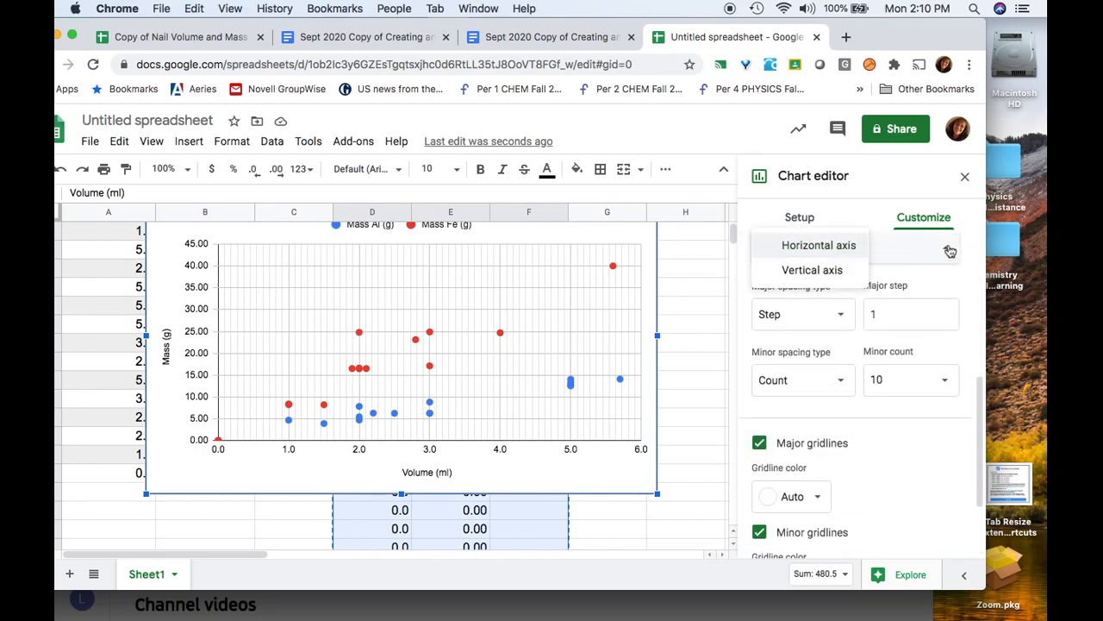
pyautogui.click(846, 269)
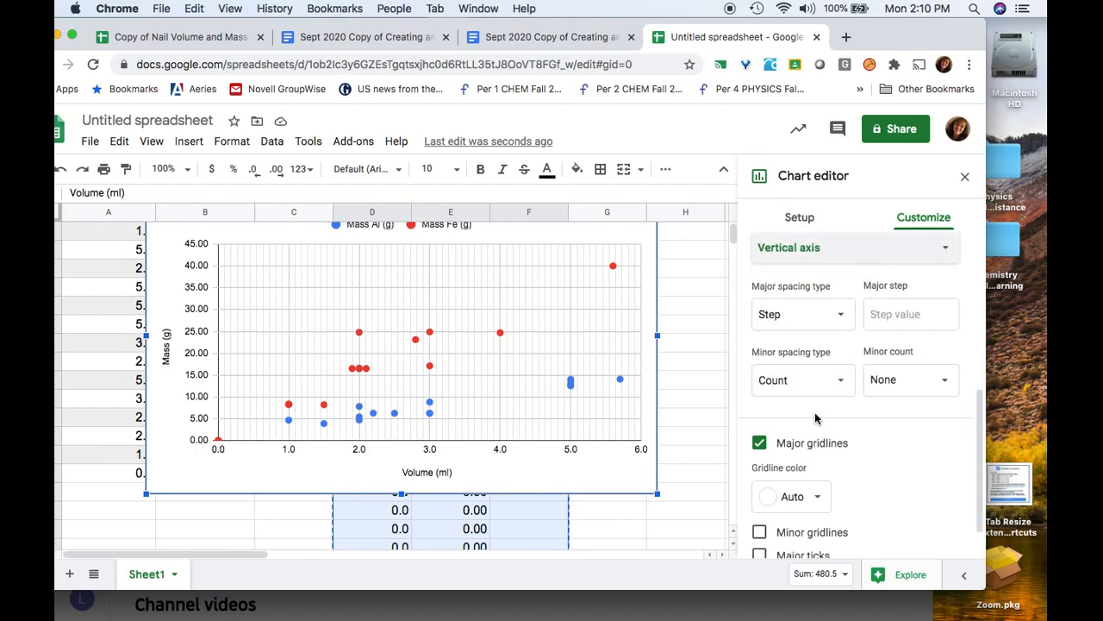
pyautogui.click(911, 315)
pyautogui.write('5')
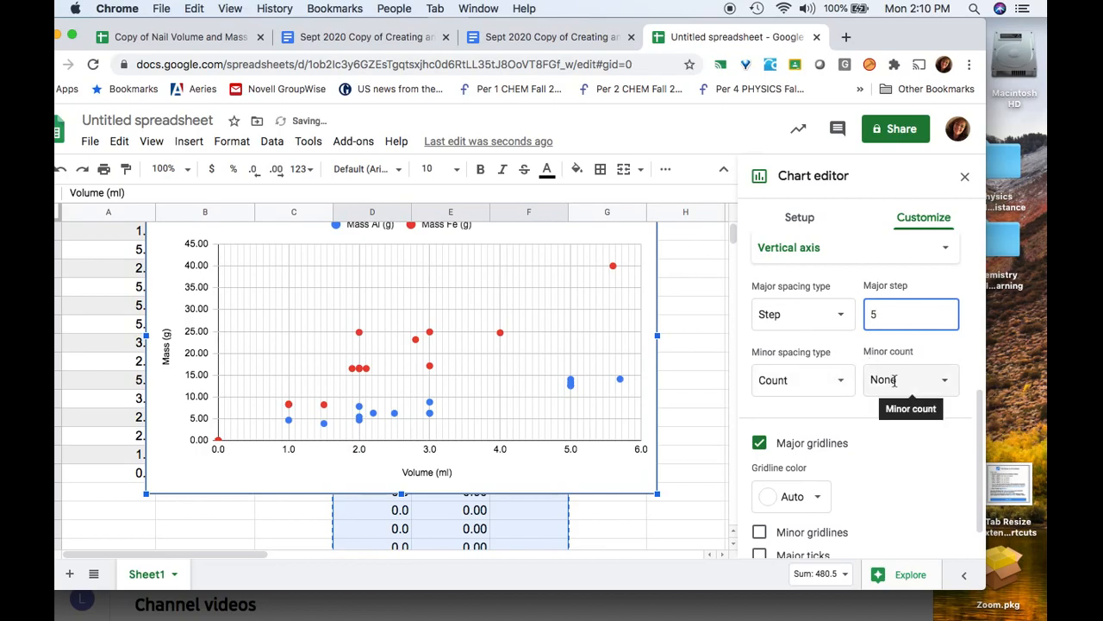
pyautogui.click(894, 381)
pyautogui.write('1')
pyautogui.click(966, 443)
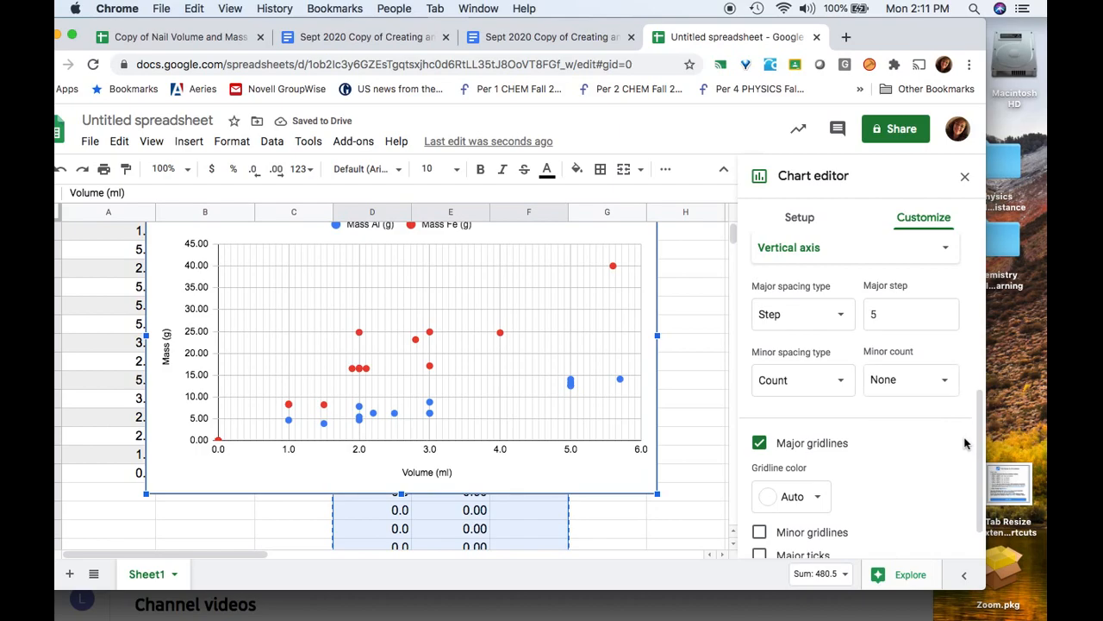
pyautogui.click(913, 380)
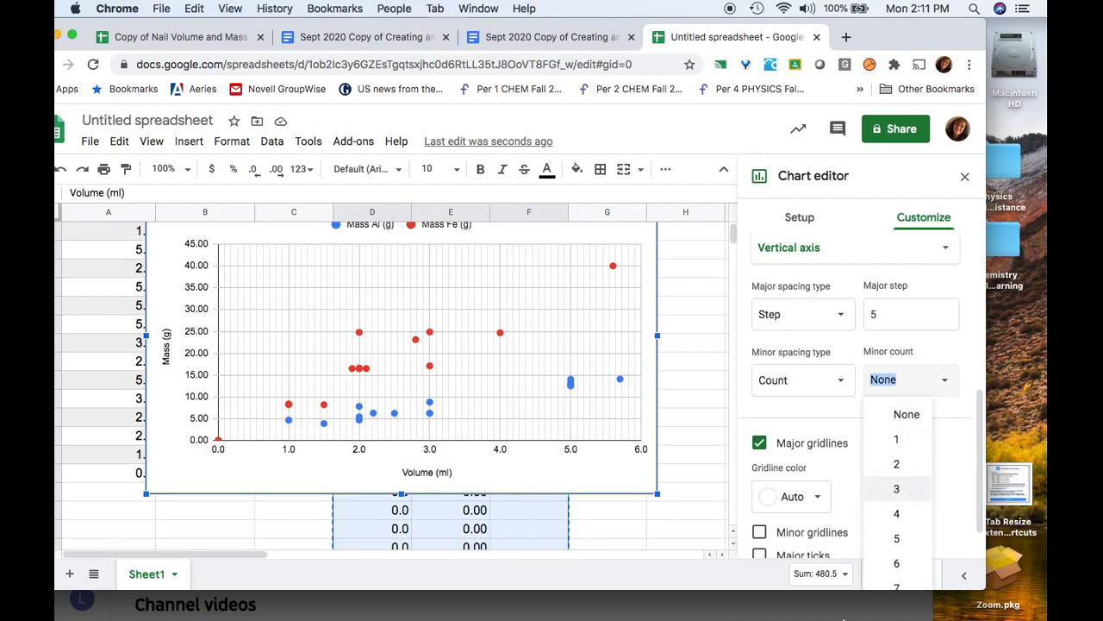
pyautogui.scroll(-1, 910, 381)
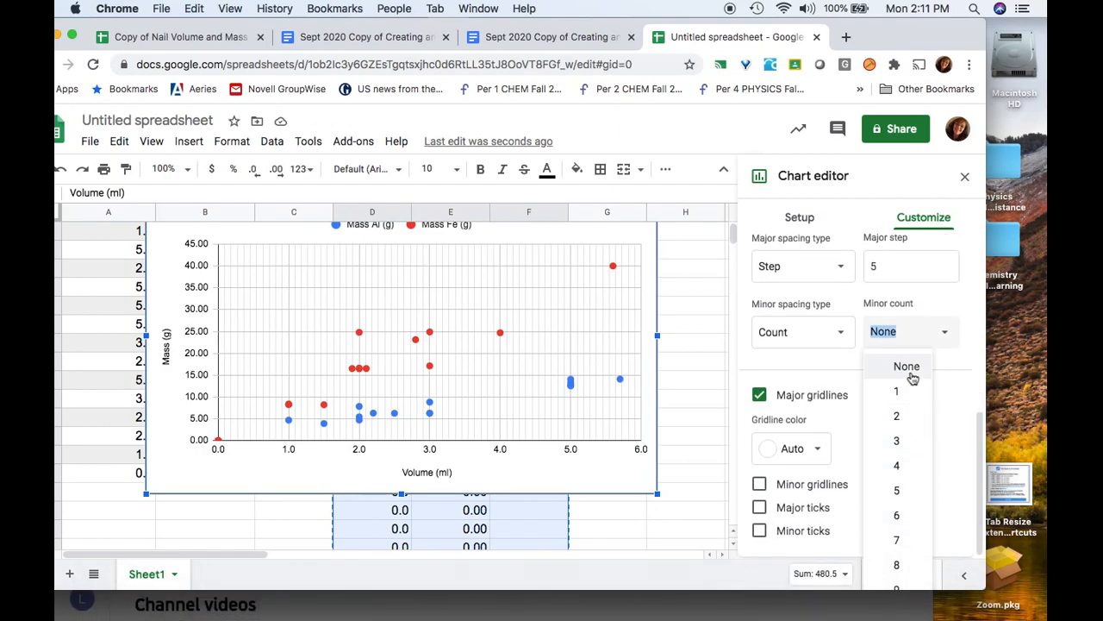
pyautogui.write('10')
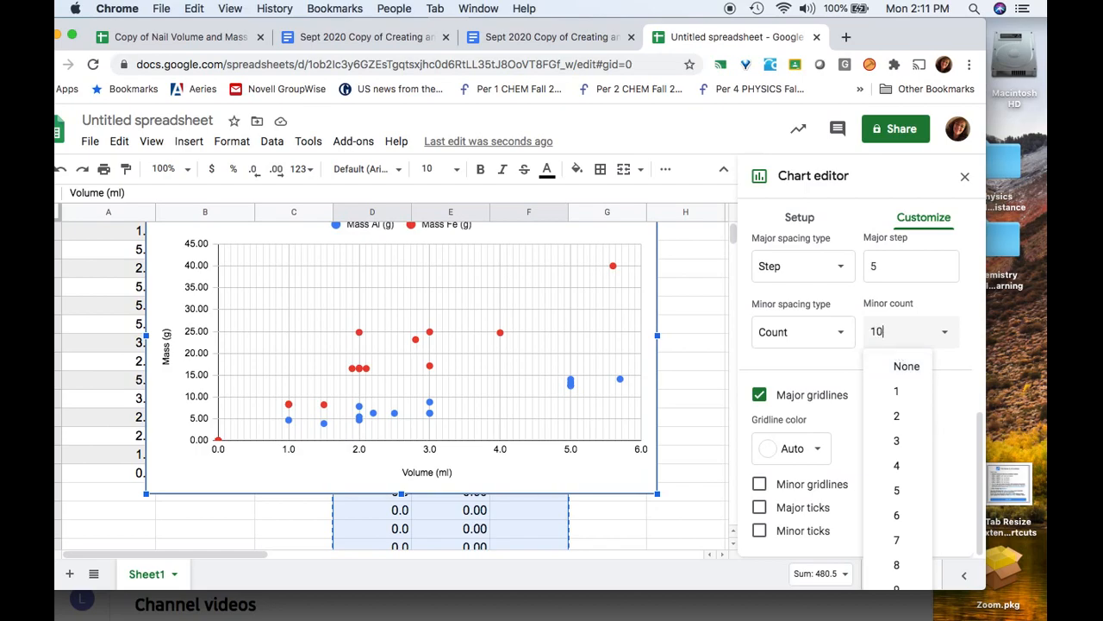
pyautogui.press('Return')
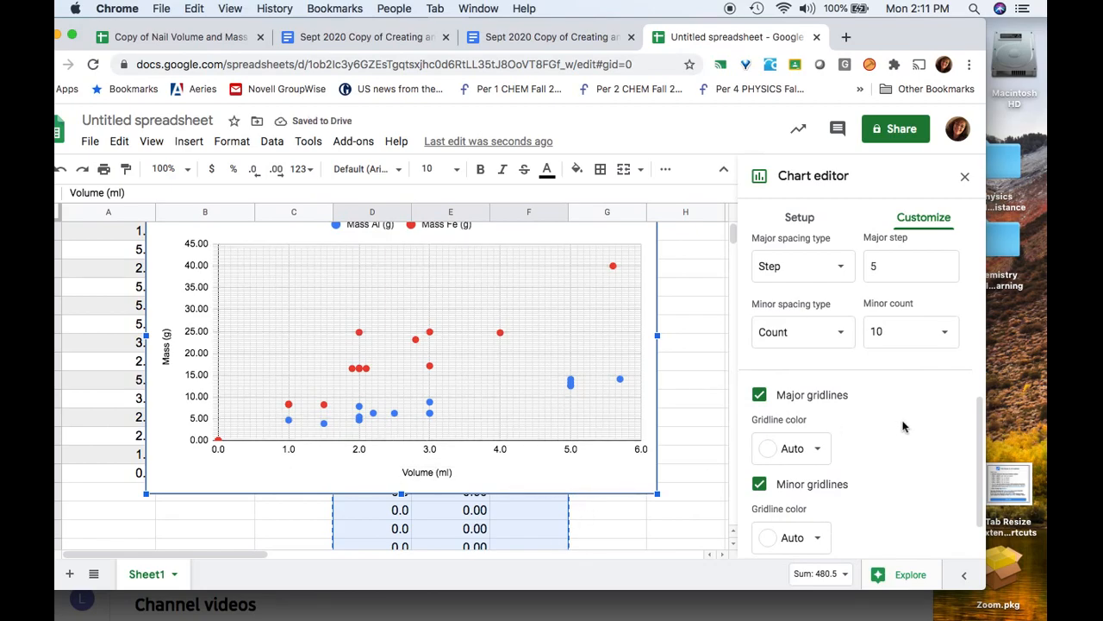
# Reduce the vertical axis minor gridlines to 5 between each major gridline
pyautogui.click(908, 333)
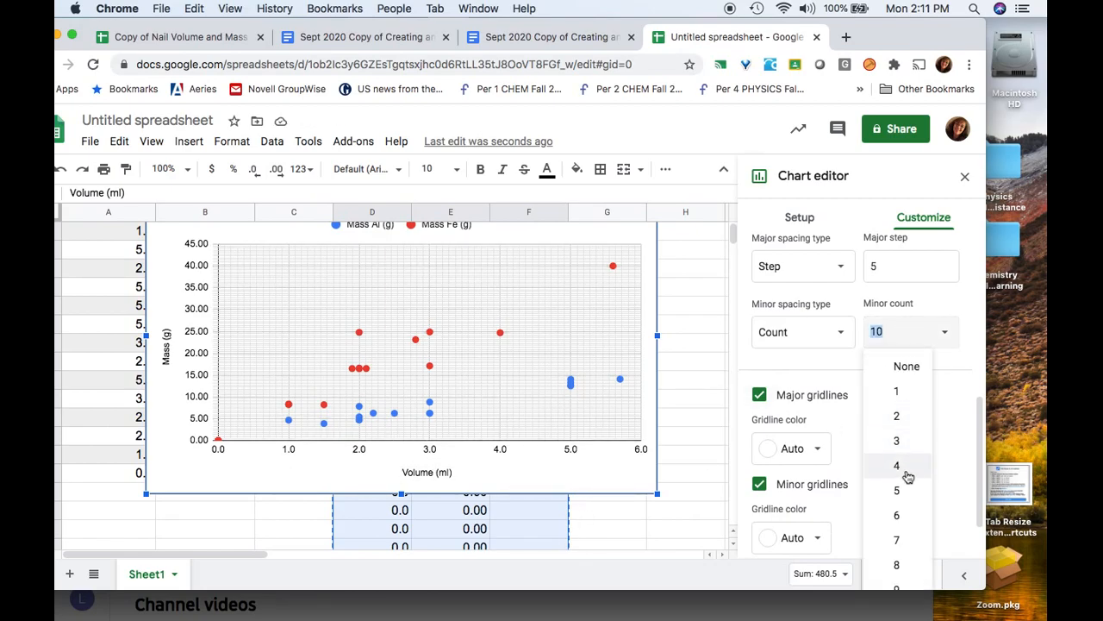
pyautogui.click(901, 499)
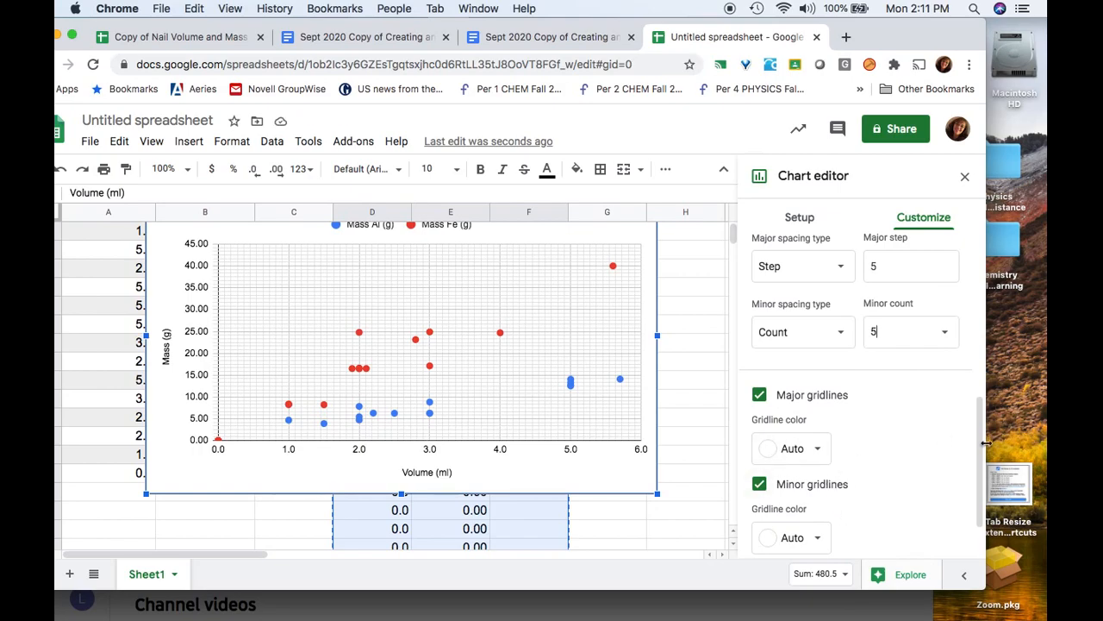
pyautogui.scroll(2, 919, 457)
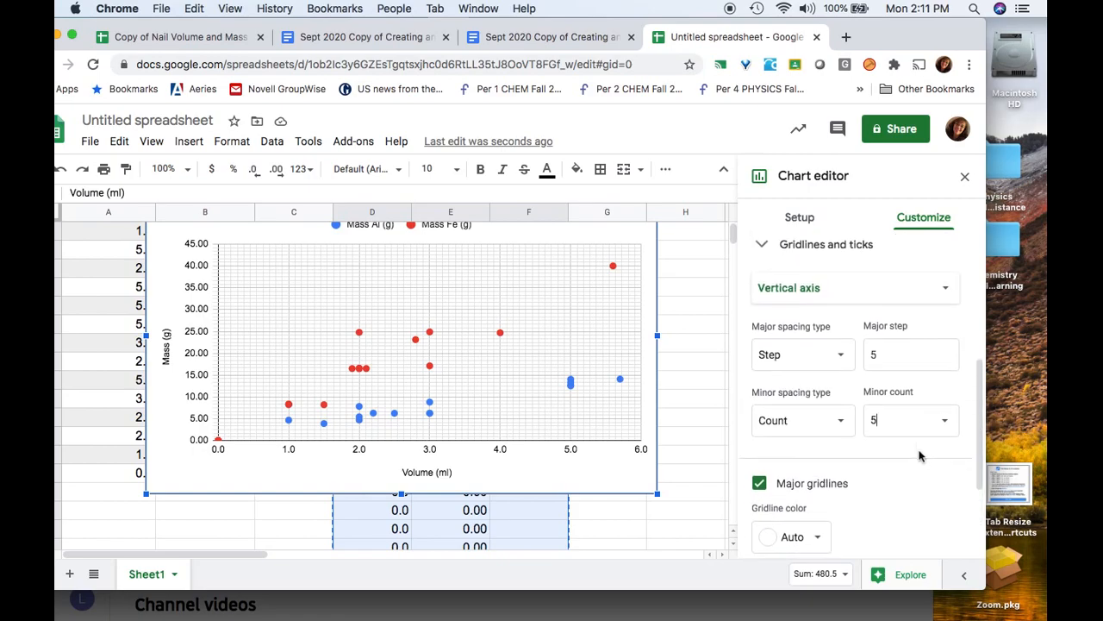
pyautogui.scroll(1, 444, 337)
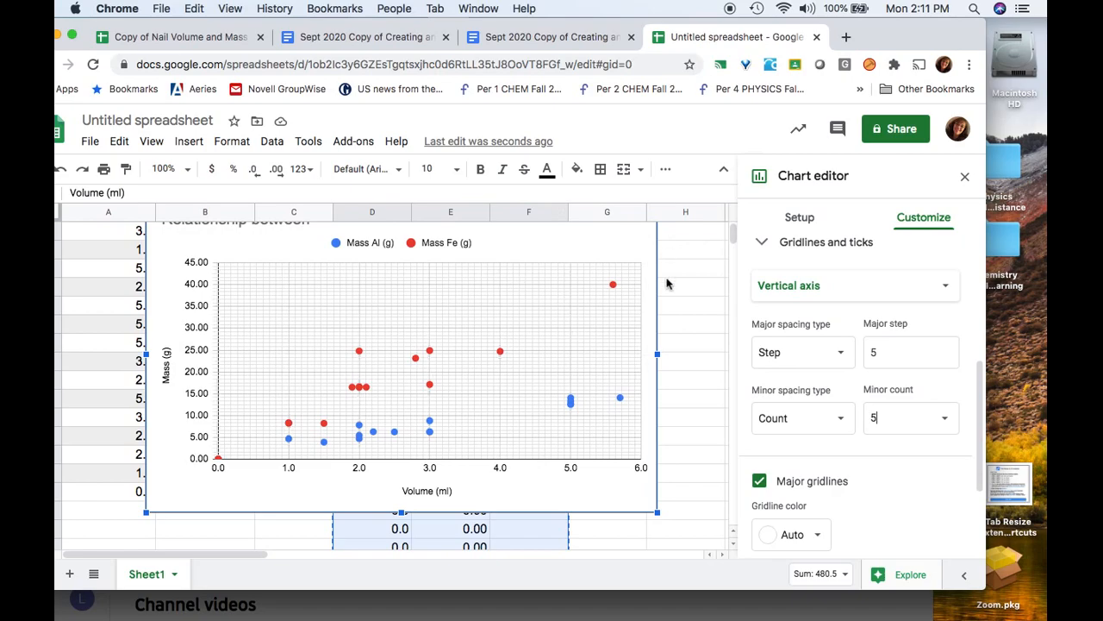
pyautogui.click(868, 418)
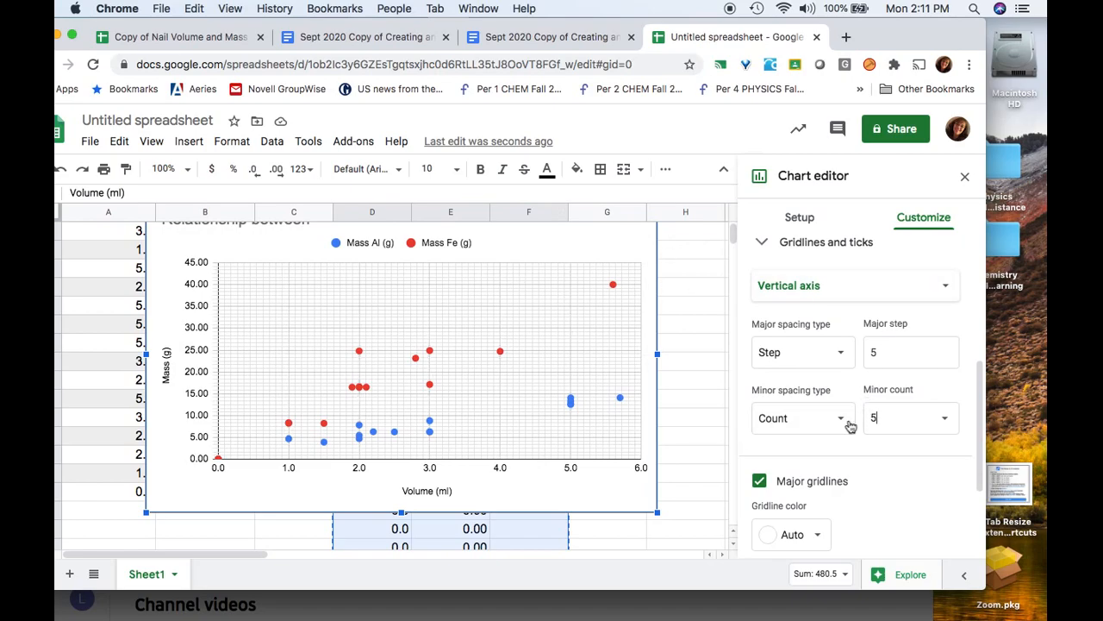
# Position the Mass Al (g) and Mass Fe (g) legend on the left of the chart
pyautogui.click(762, 244)
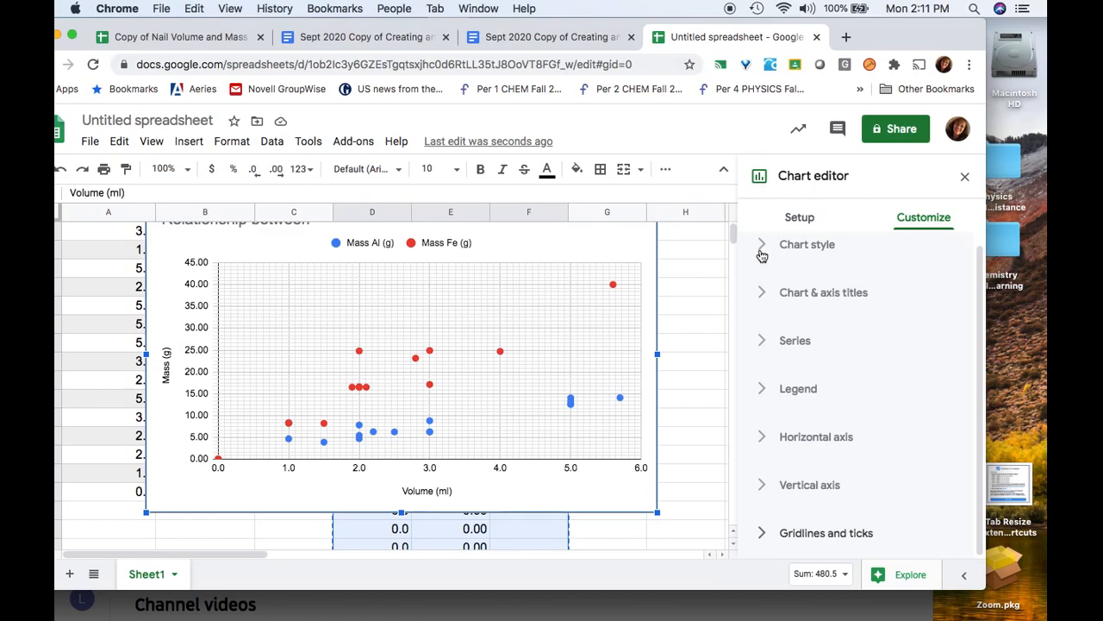
pyautogui.click(758, 395)
pyautogui.scroll(-3, 910, 414)
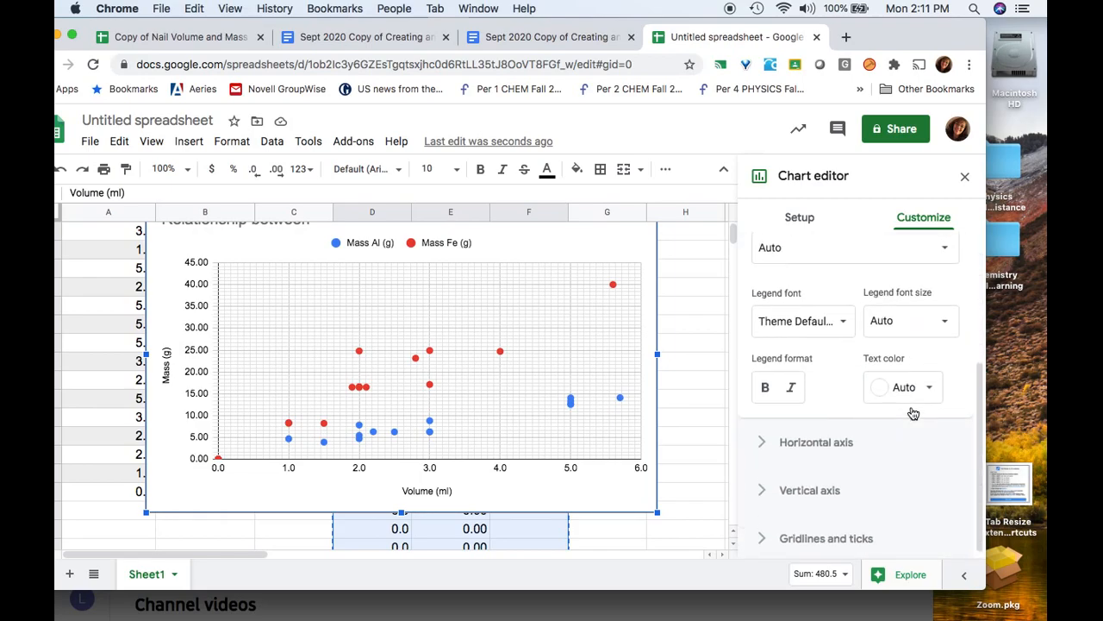
pyautogui.scroll(3, 846, 362)
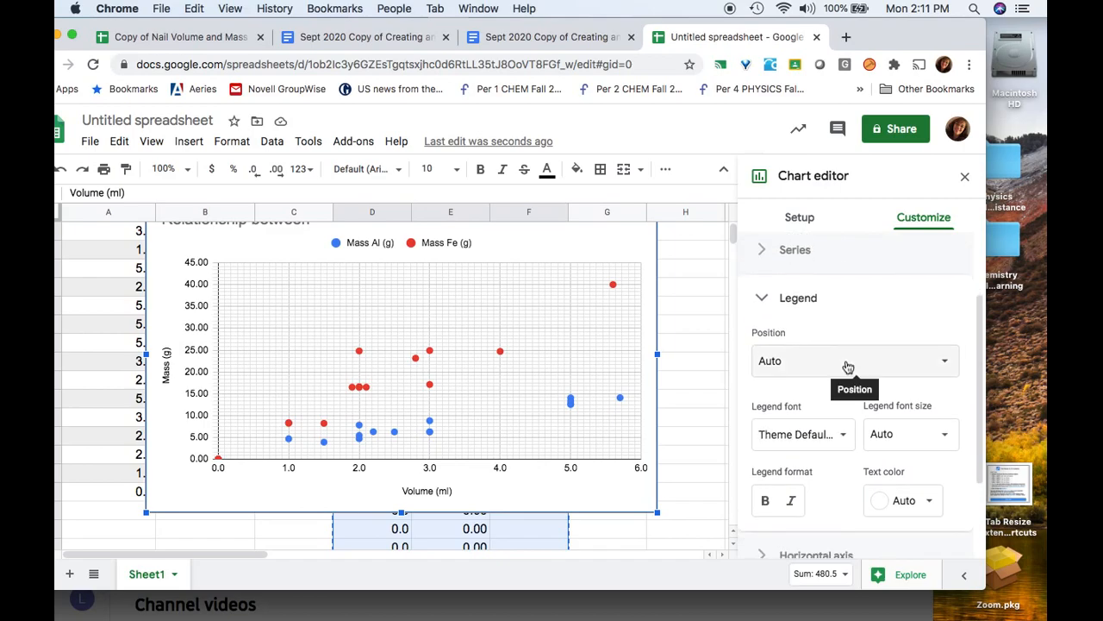
pyautogui.click(931, 371)
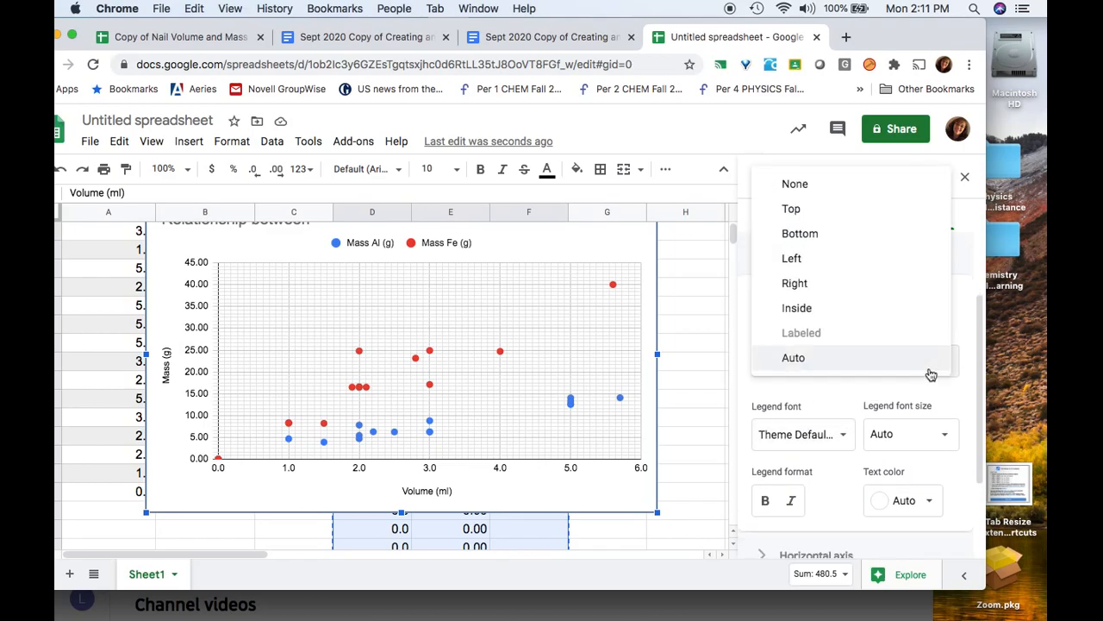
pyautogui.click(850, 264)
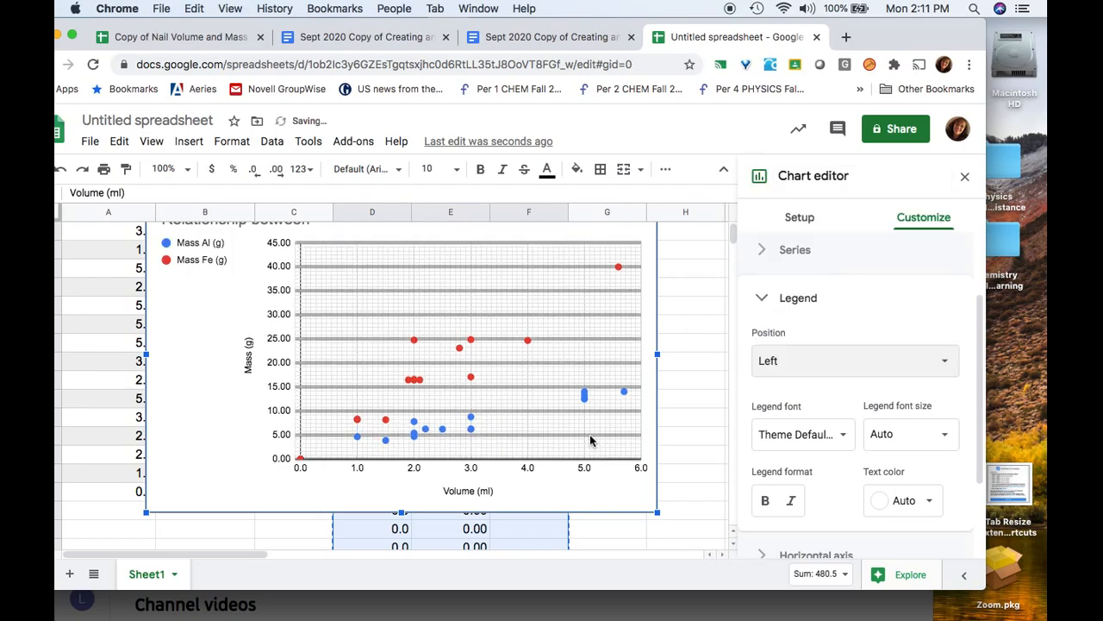
pyautogui.scroll(1, 591, 439)
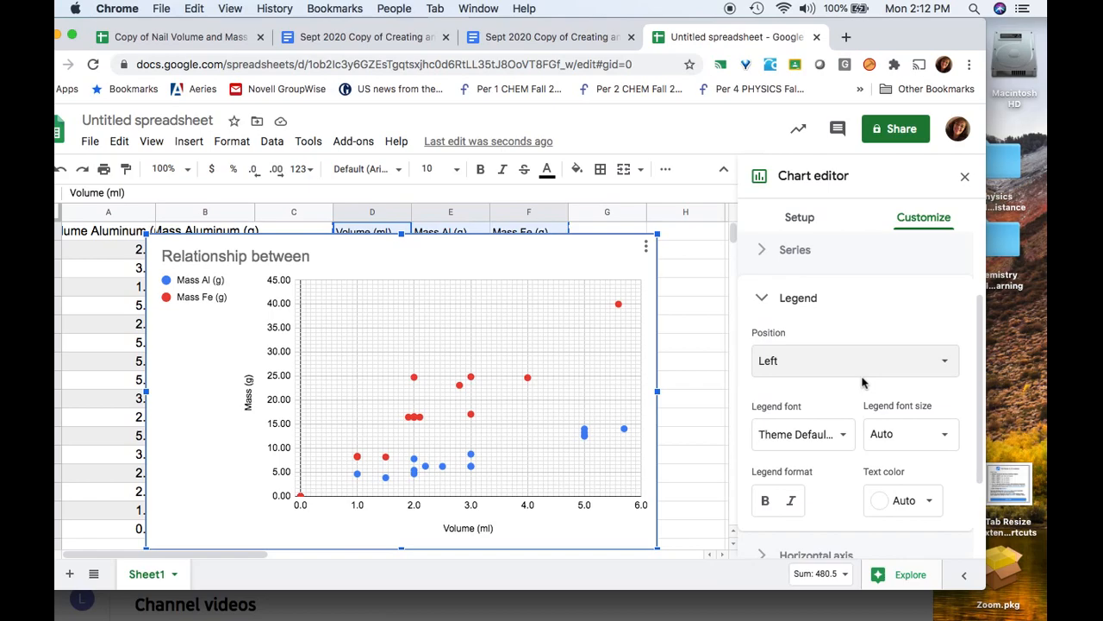
# Add linear trendlines to both the Mass Al and Mass Fe series
pyautogui.click(762, 300)
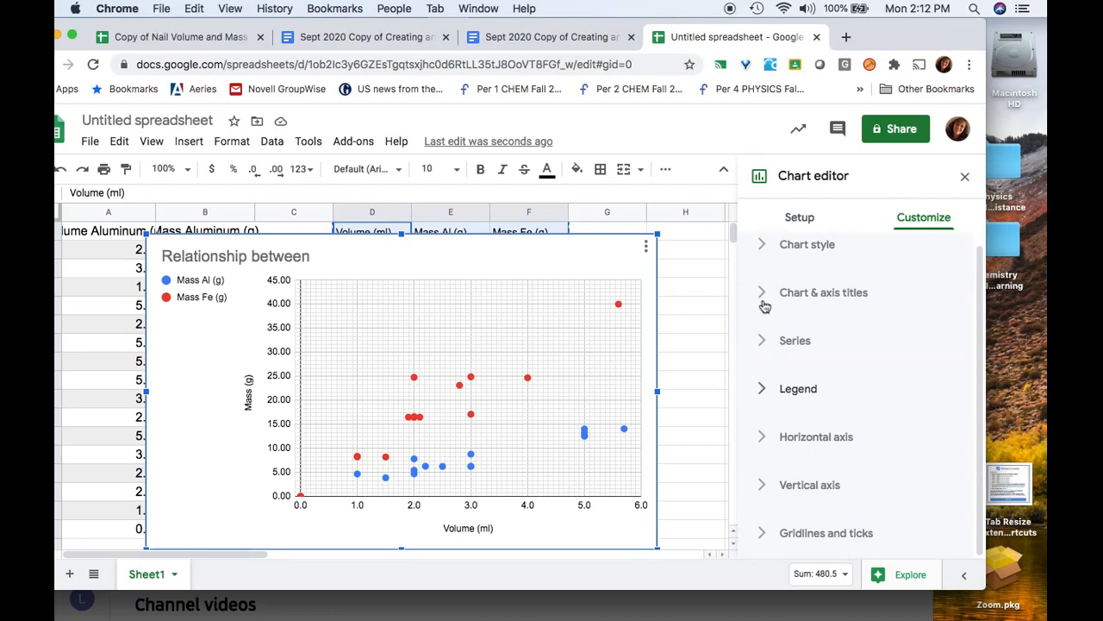
pyautogui.click(764, 343)
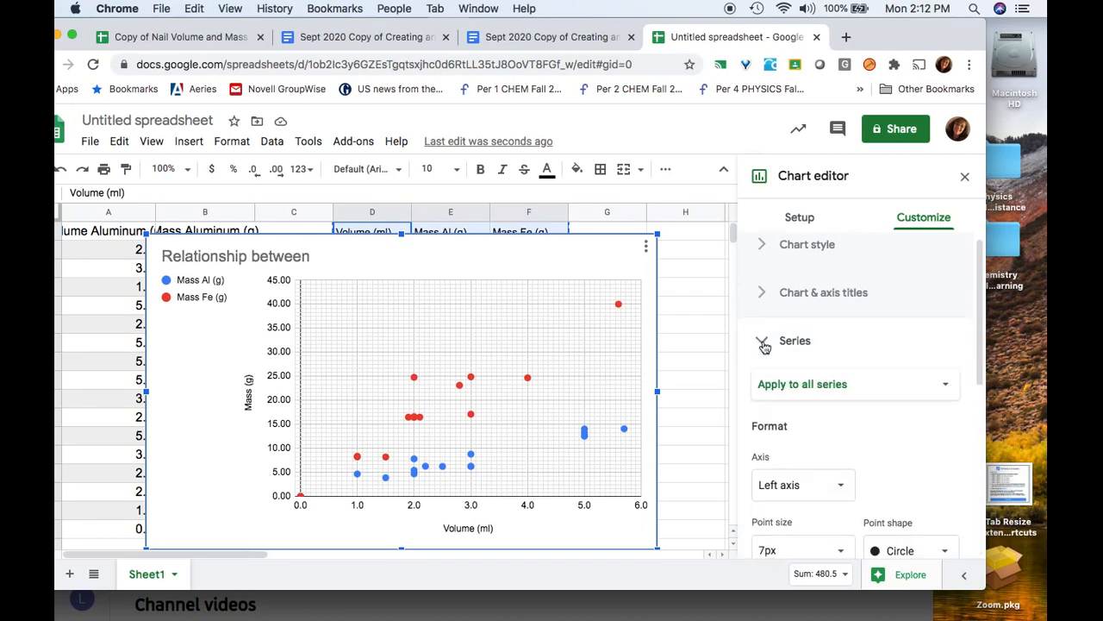
pyautogui.scroll(-3, 854, 382)
pyautogui.scroll(-2, 858, 358)
pyautogui.scroll(3, 859, 356)
pyautogui.click(860, 354)
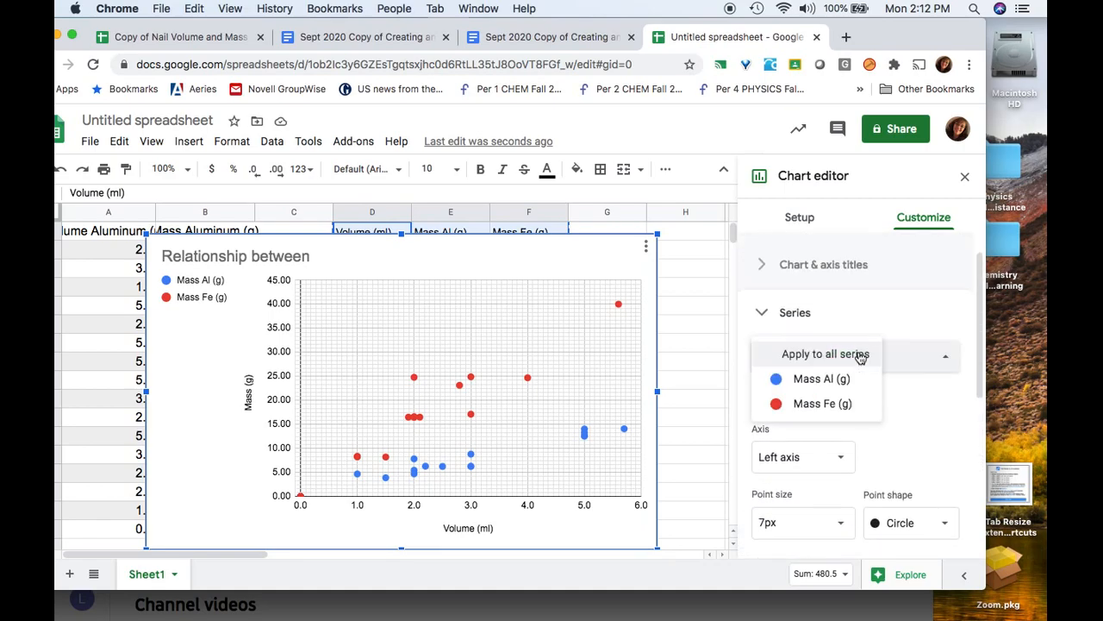
pyautogui.click(940, 419)
pyautogui.scroll(-3, 938, 419)
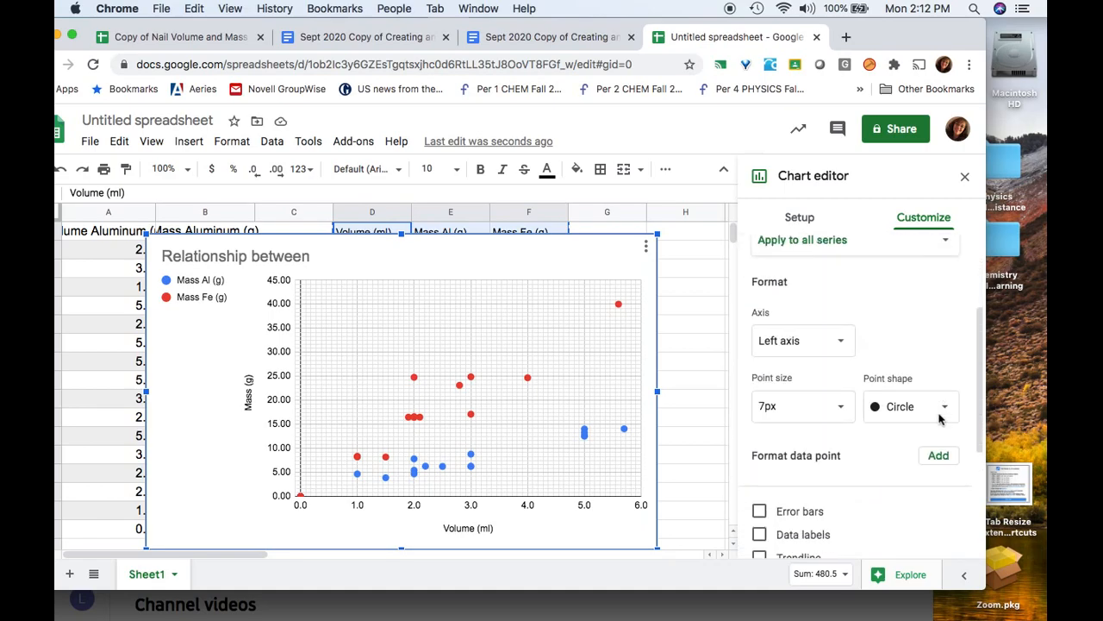
pyautogui.click(759, 462)
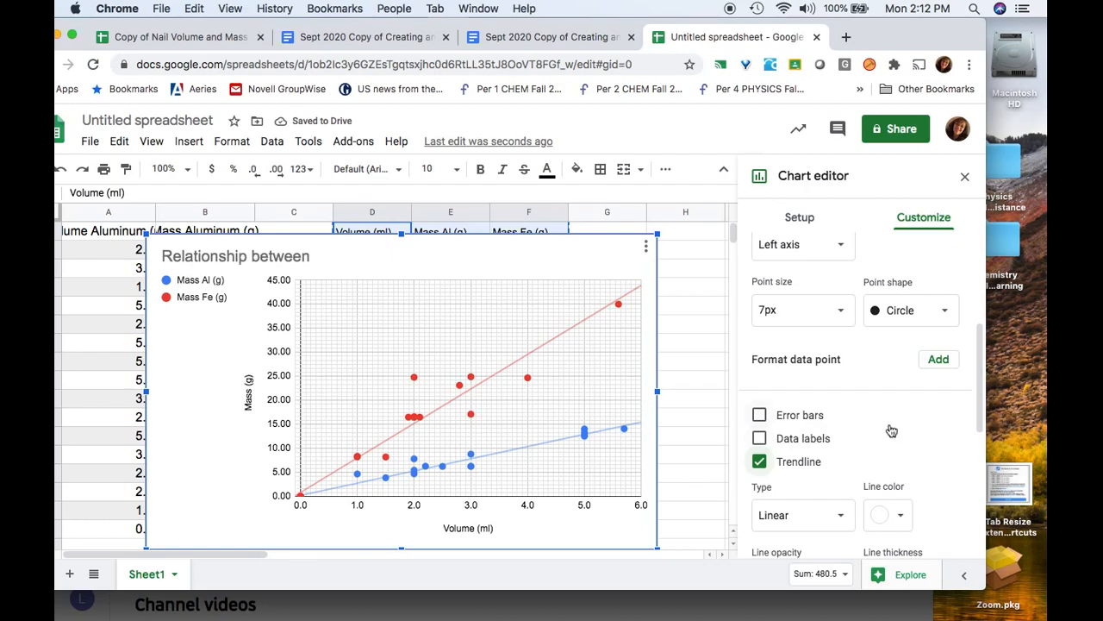
# Label the trendlines with their equations, 2.54*x + 0.245 and 7.18*x + 0.866
pyautogui.scroll(-5, 891, 431)
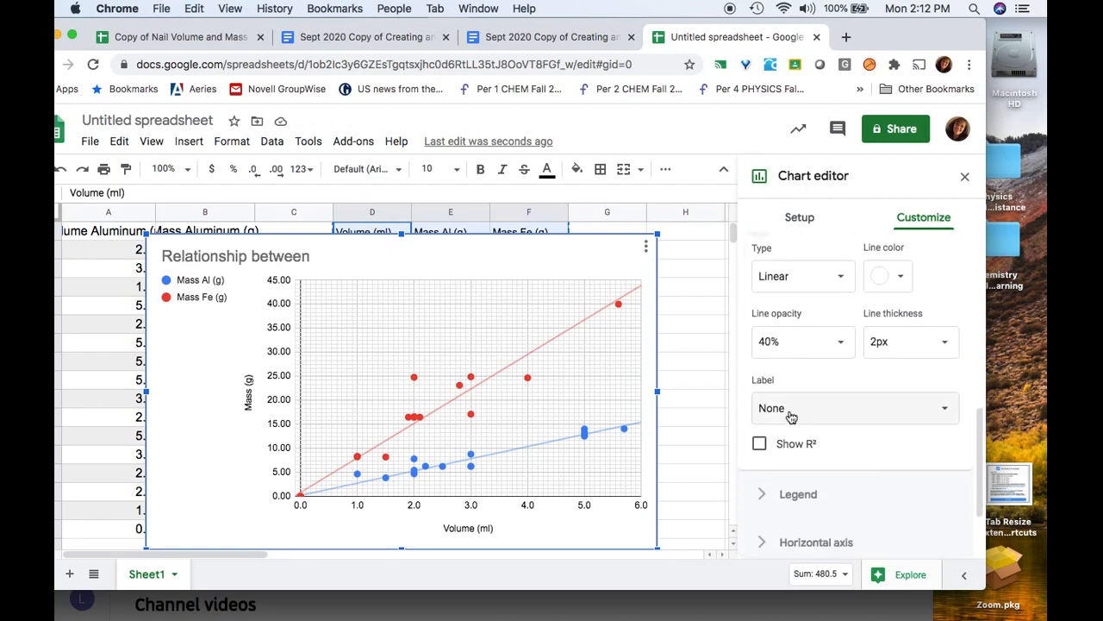
pyautogui.click(789, 410)
pyautogui.click(793, 458)
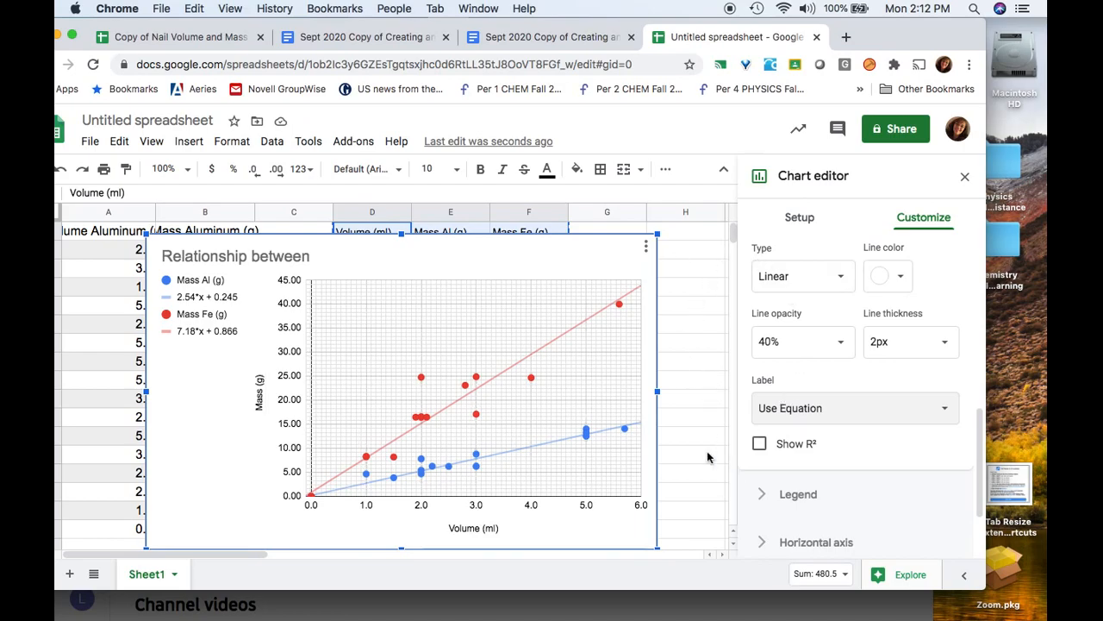
pyautogui.click(369, 251)
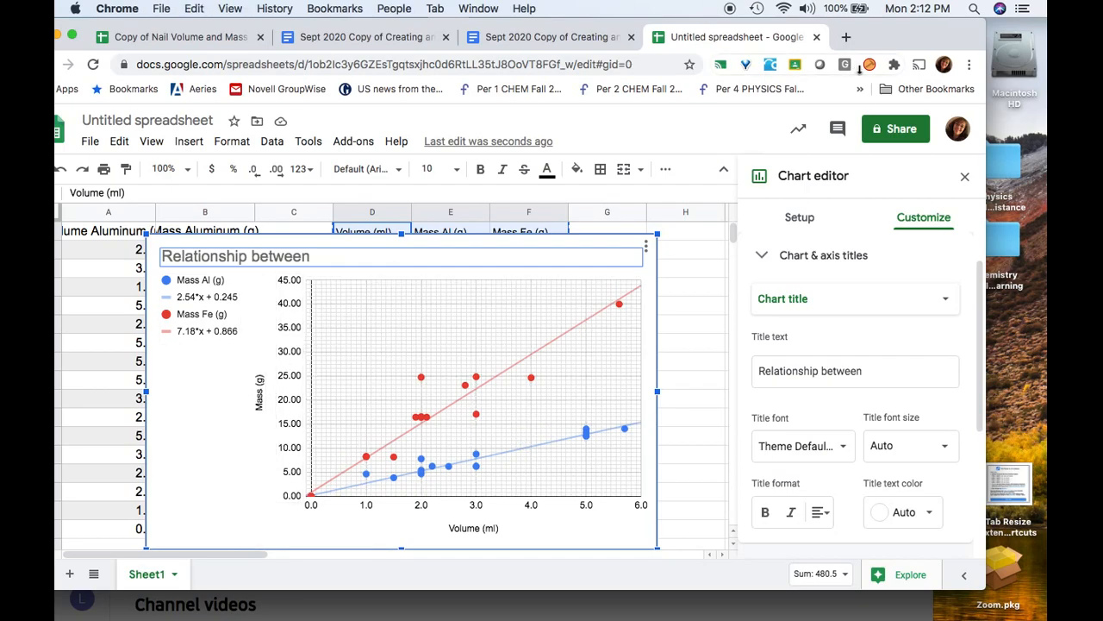
# Create a new blank Google Docs document in a new browser tab
pyautogui.click(846, 37)
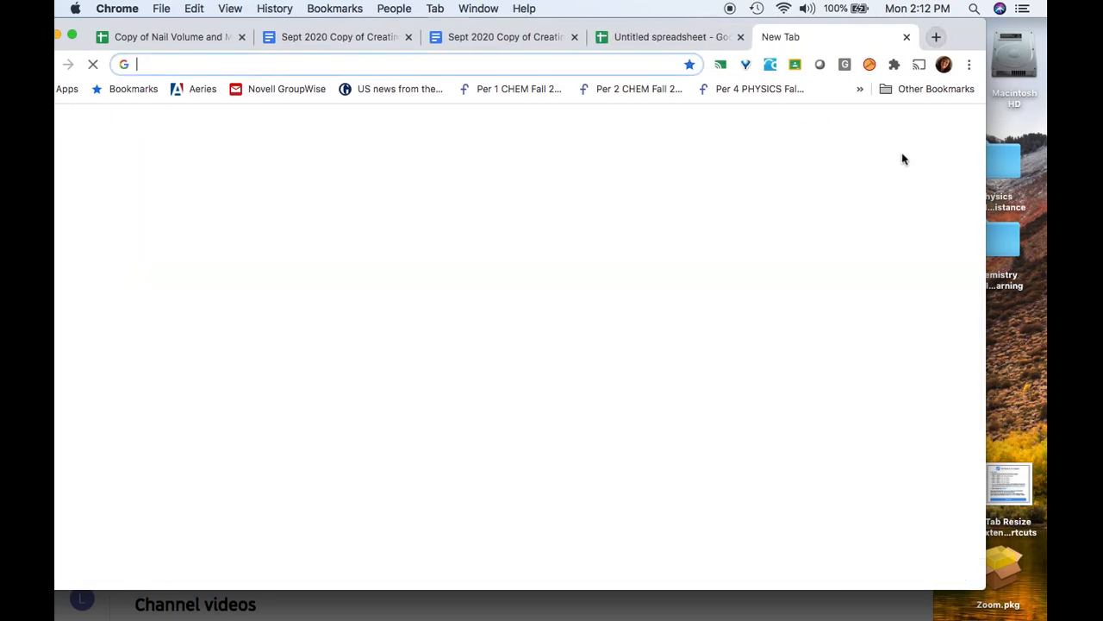
pyautogui.click(981, 126)
pyautogui.click(913, 277)
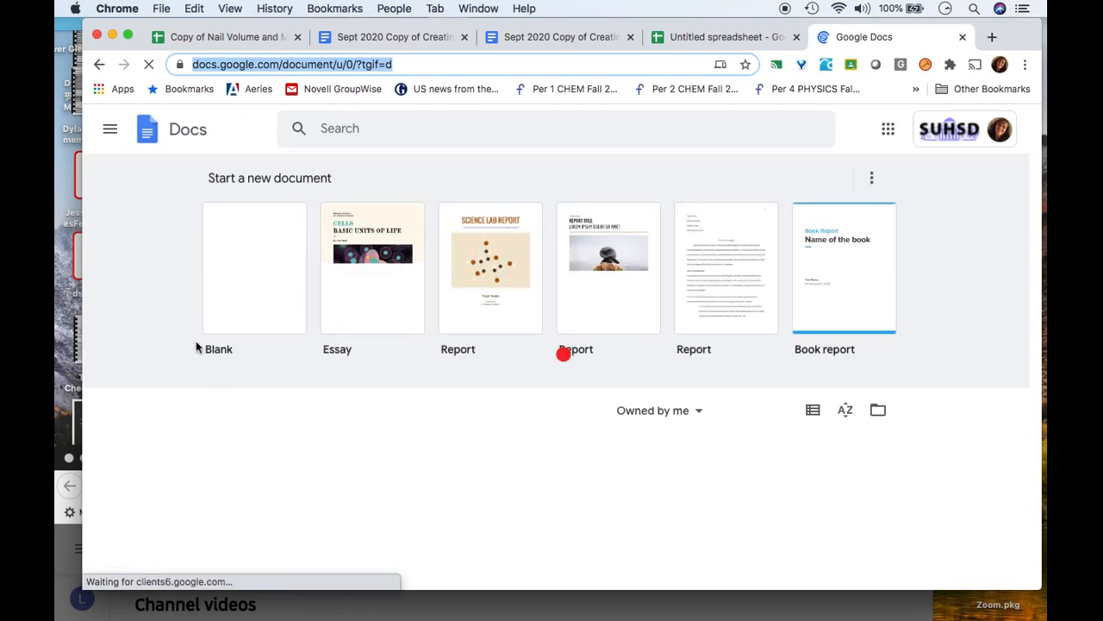
pyautogui.click(250, 284)
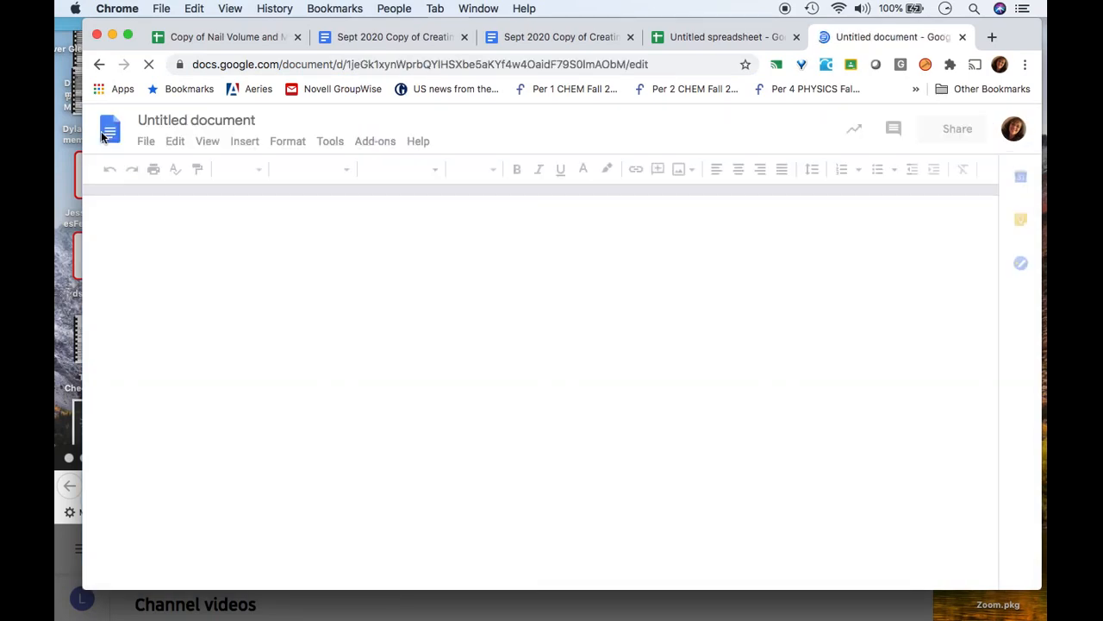
# Switch the document's page setup to landscape orientation
pyautogui.click(147, 143)
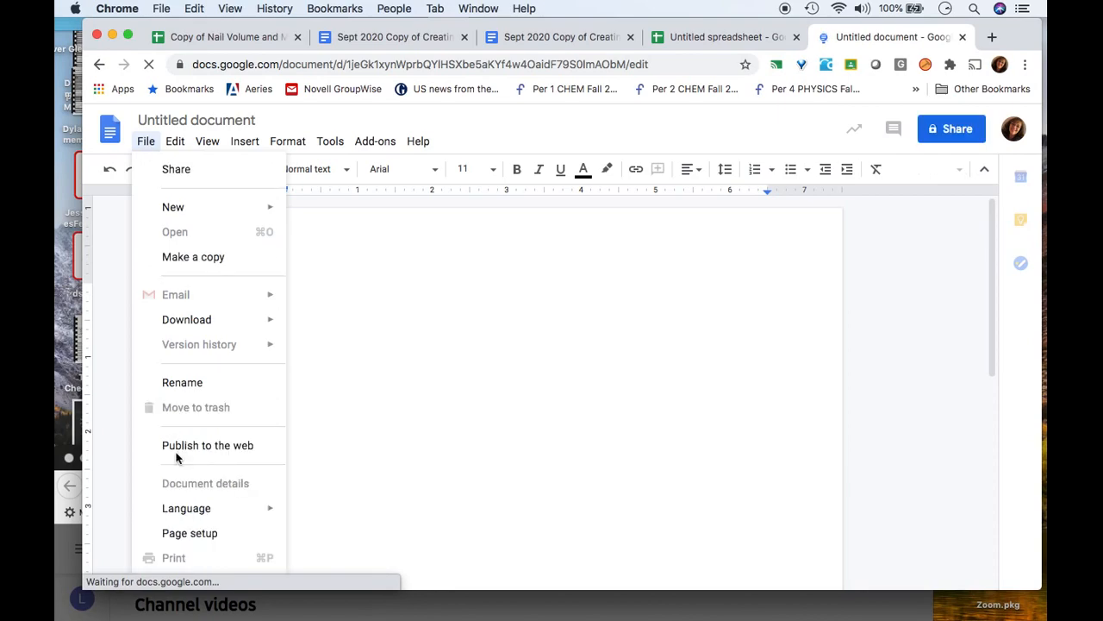
pyautogui.click(171, 535)
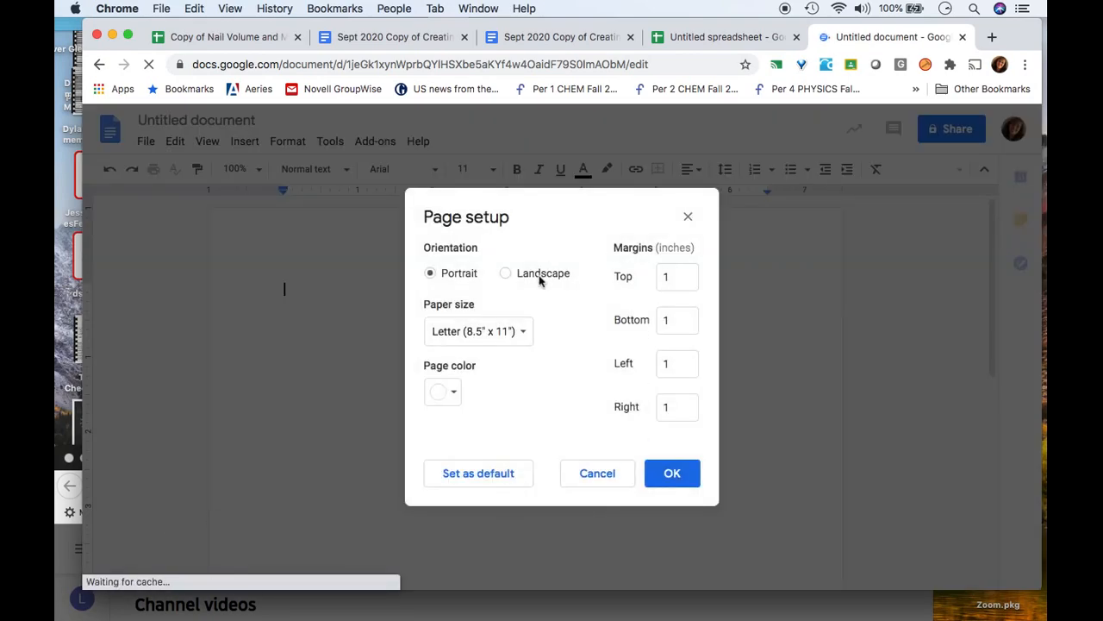
pyautogui.click(540, 275)
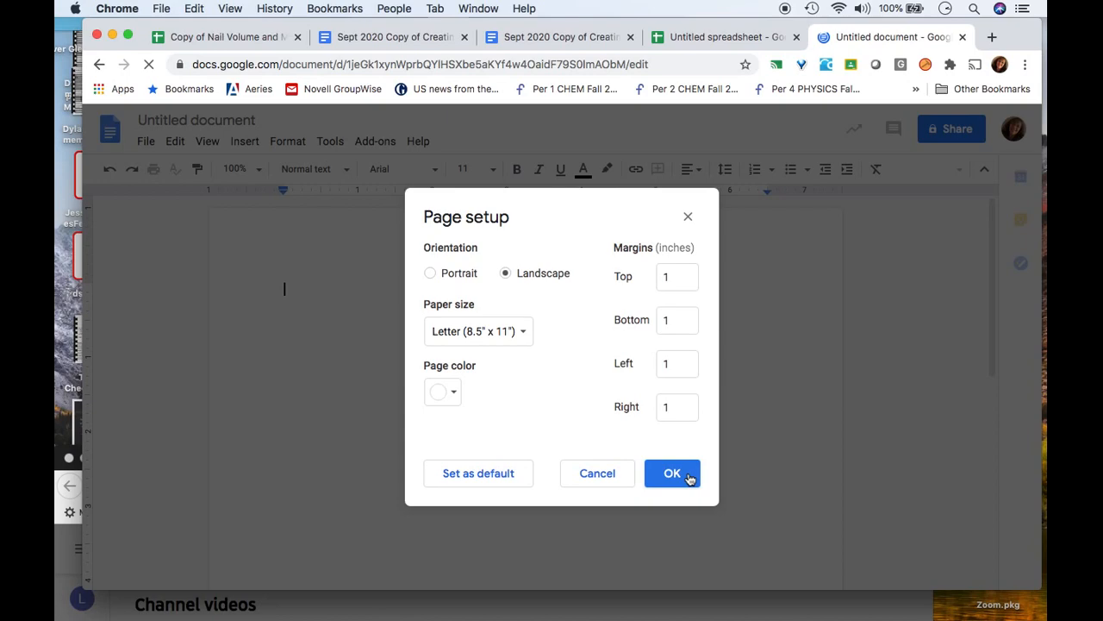
pyautogui.click(690, 479)
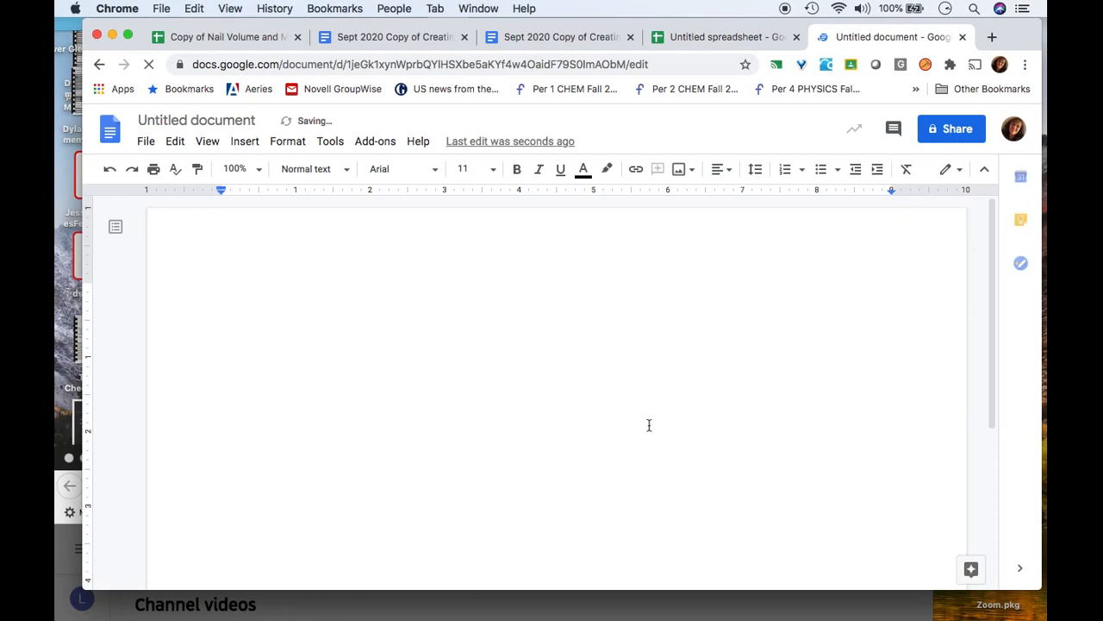
# Paste the 'Relationship between' chart, linked to the spreadsheet, into the document
pyautogui.press('super+v')
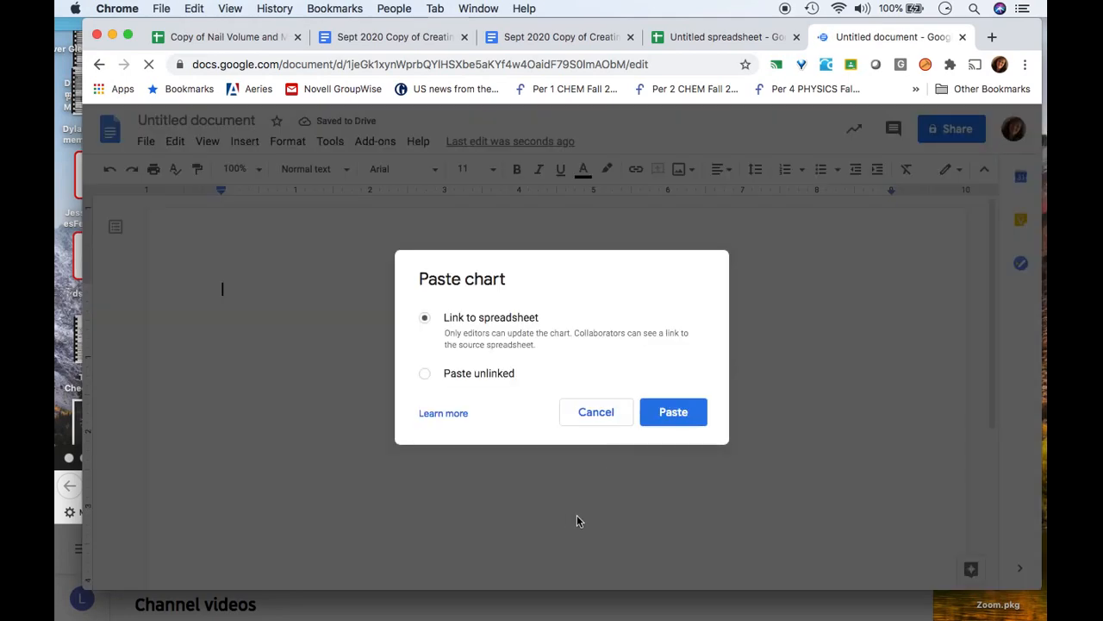
pyautogui.click(675, 414)
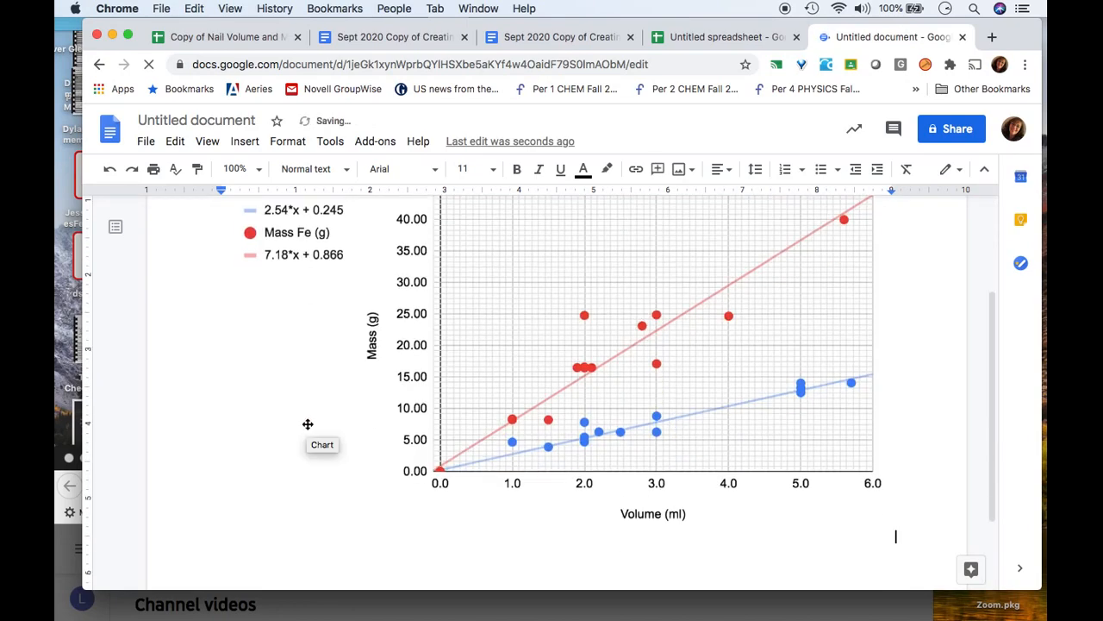
pyautogui.scroll(2, 990, 337)
pyautogui.scroll(-2, 988, 320)
pyautogui.scroll(2, 952, 331)
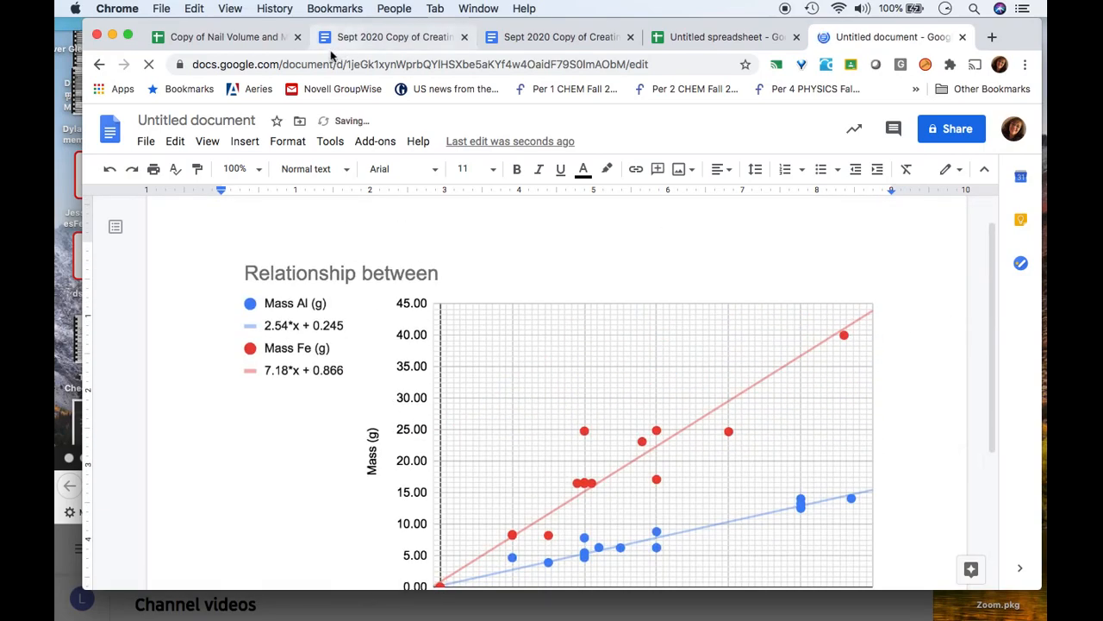
pyautogui.click(157, 122)
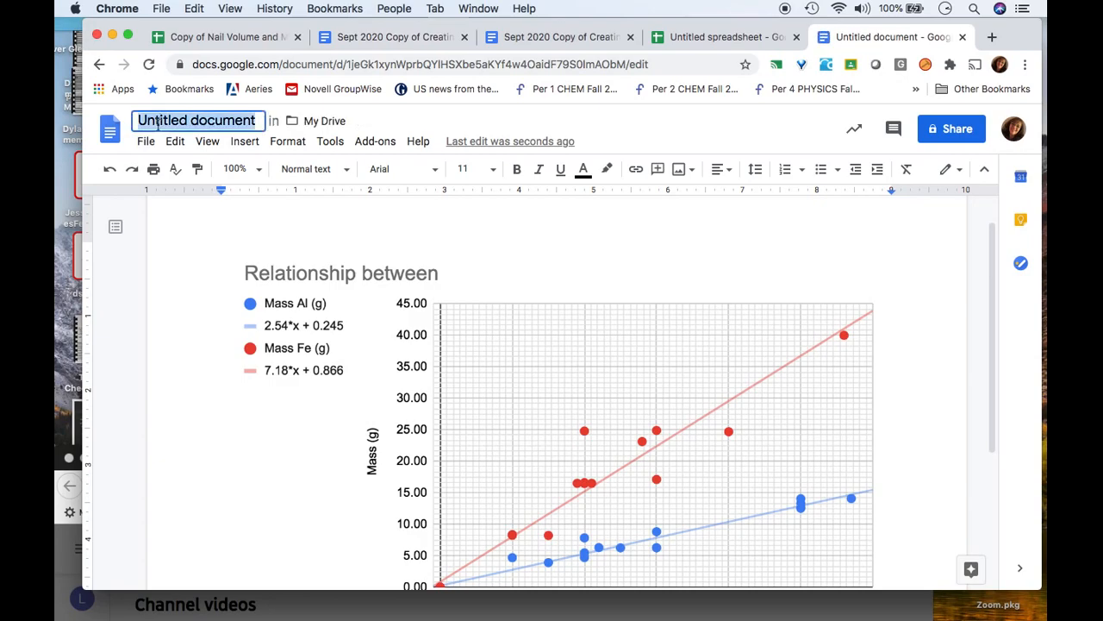